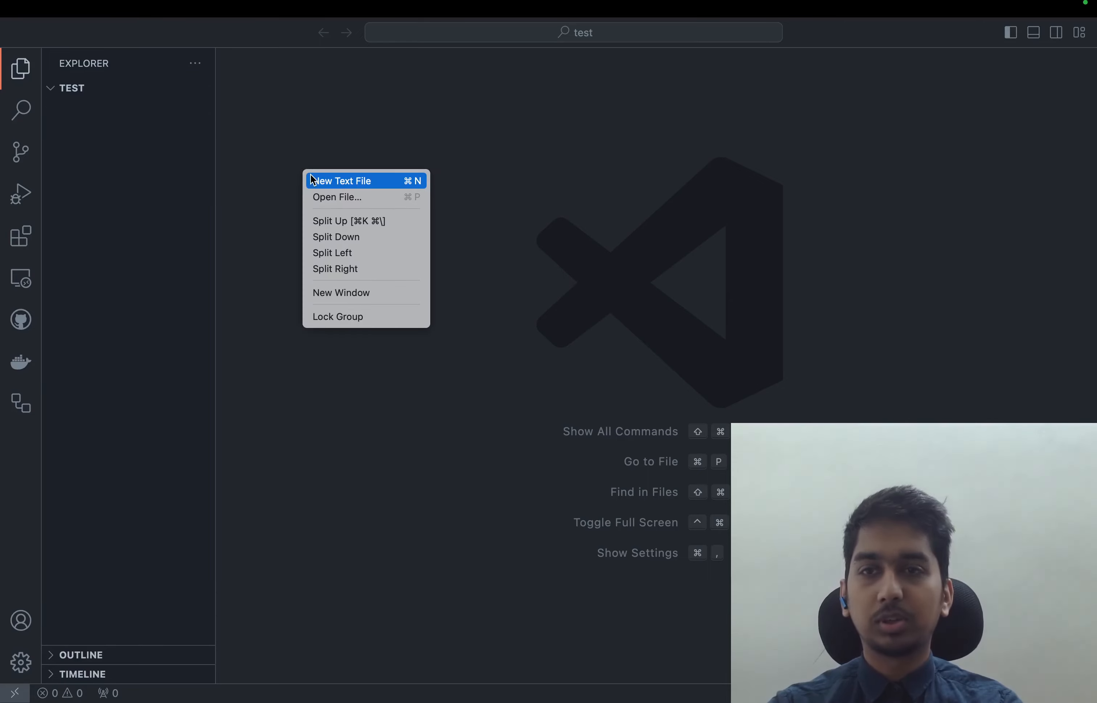
# Paste the Umami deployment configuration into a new text file and save it as fly.toml in the test folder
pyautogui.write('kill_signal = "SIGINT" kill_timeout = "5s"  [experimental] auto_rollback = true  [build] image = "ghcr.io/umami-software/umami:postgresql-latest"  [[services]] protocol = "tcp" internal_port = 3000 processes = ["app"]  [[services.ports]] port = 80 handlers = ["http"] force_https = true  [[services.ports]] port = 443 handlers = ["tls", "http"]  [services.concurrency] type = "connections" hard_limit = 25 soft_limit = 20  [[services.tcp_checks]] interval = "15s" timeout = "2s" grace_period = "1s"')
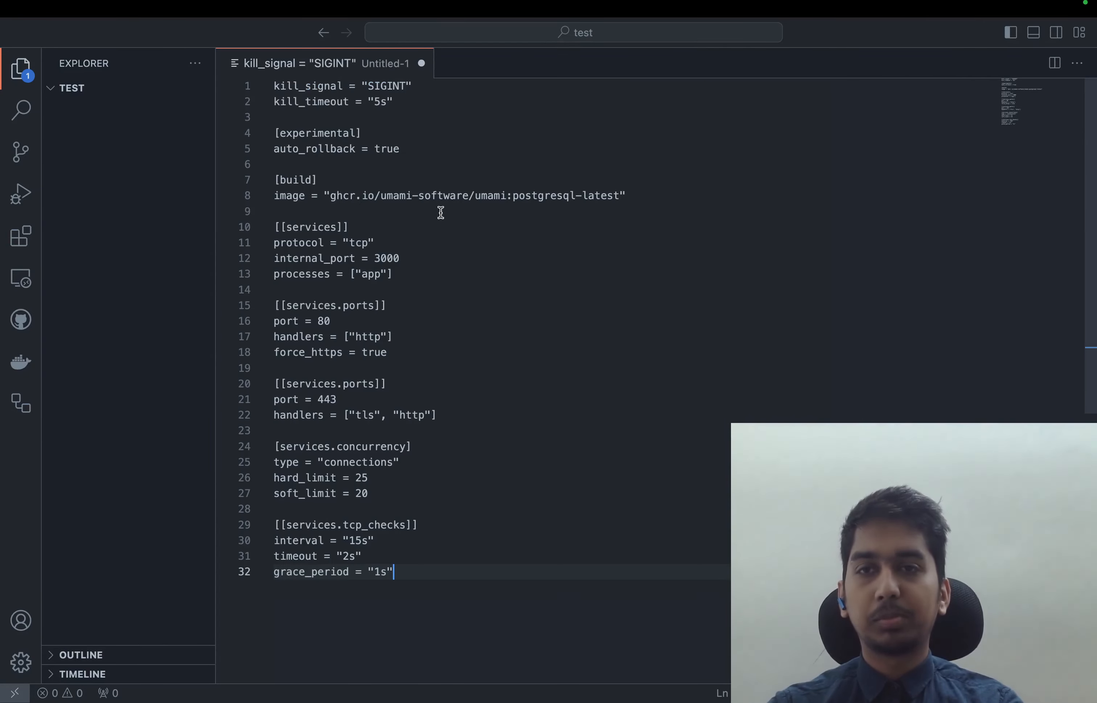
pyautogui.press('super+s')
pyautogui.write('fly.toml')
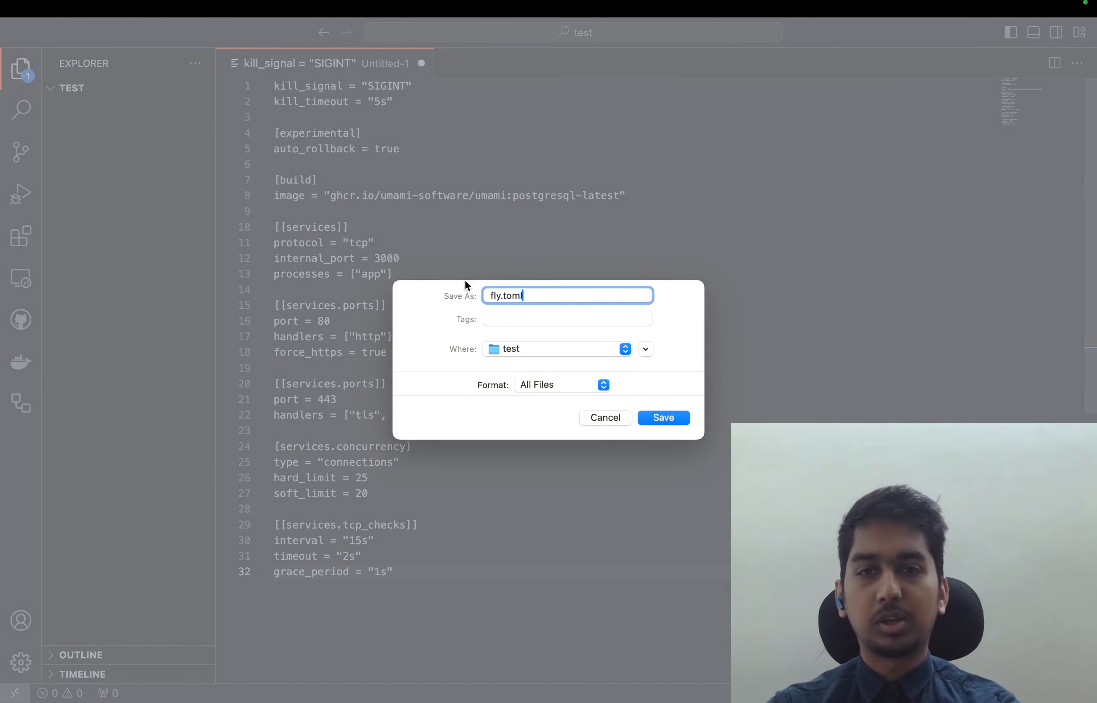
pyautogui.press('Return')
pyautogui.click(462, 130)
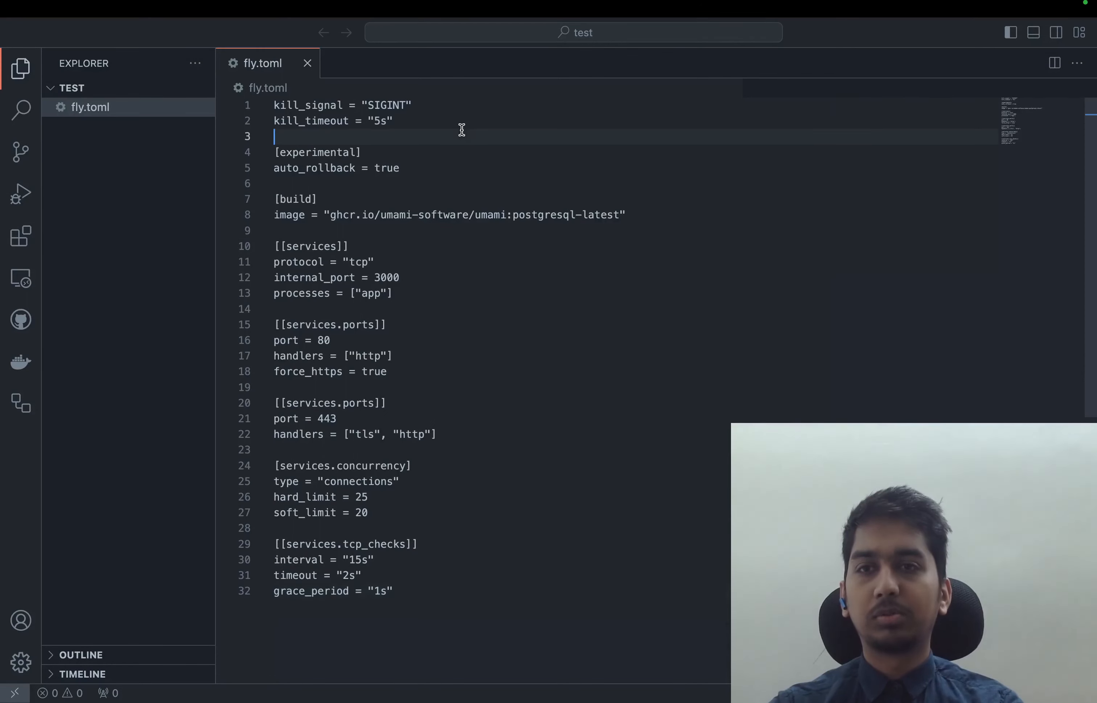
# Run fly launch in the integrated terminal and agree to copy the existing fly.toml configuration to the new app
pyautogui.click(493, 168)
pyautogui.hotkey('ctrl', '`')
pyautogui.write('fly launch')
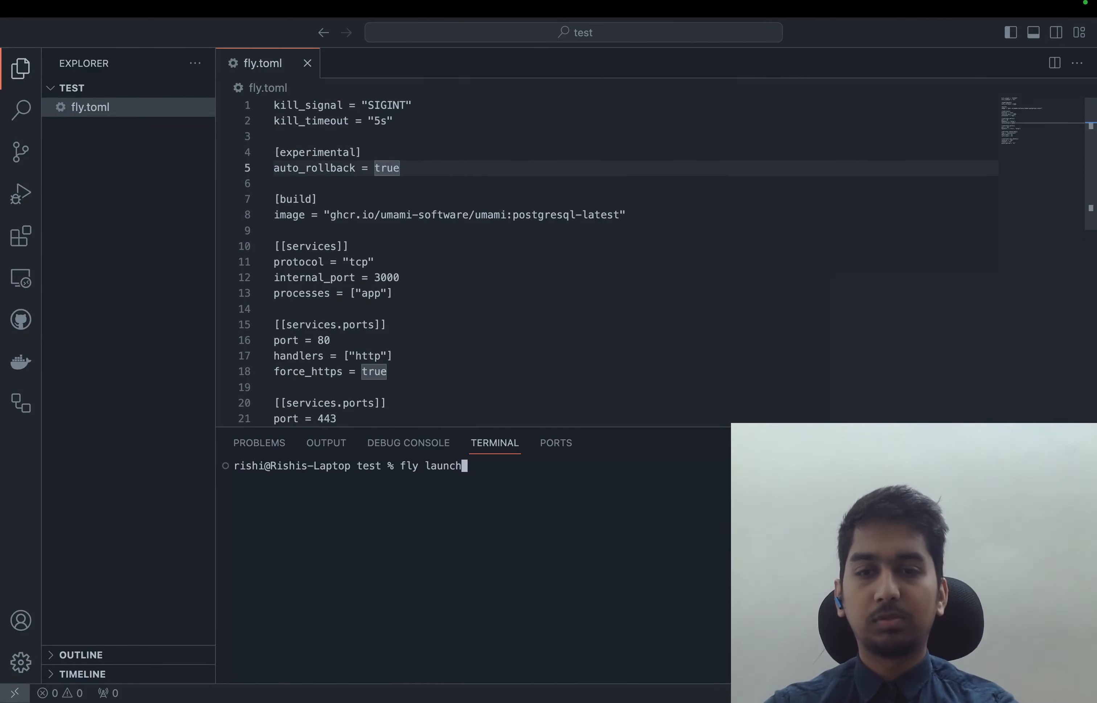
pyautogui.press('Return')
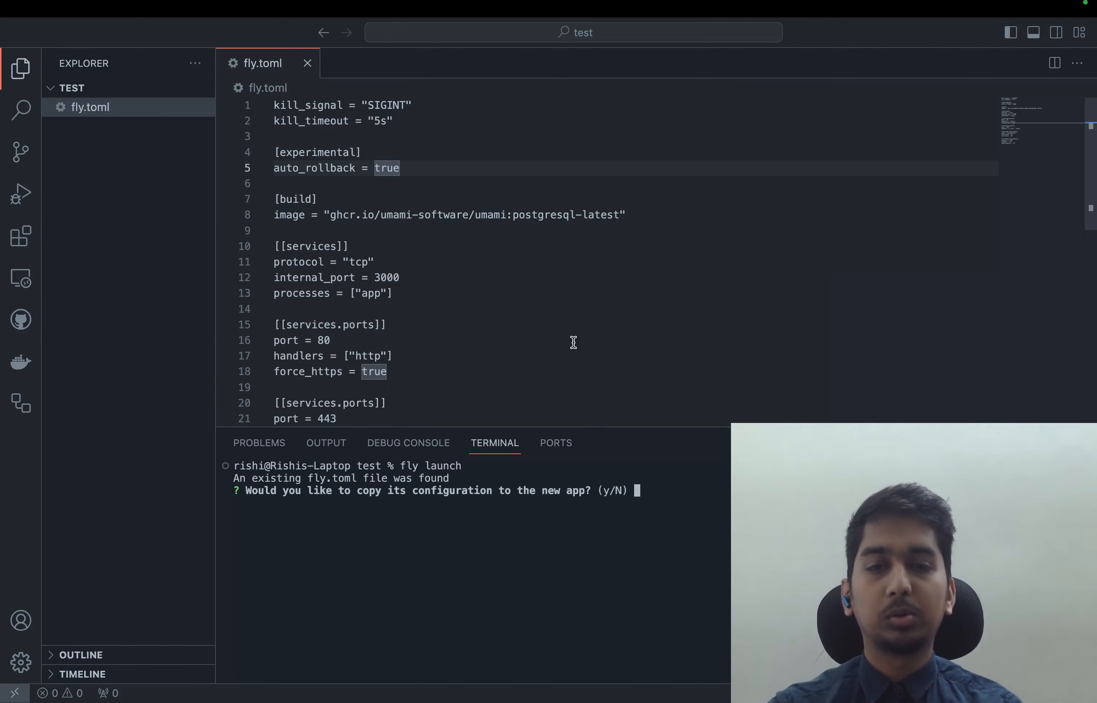
pyautogui.write('y')
pyautogui.press('Return')
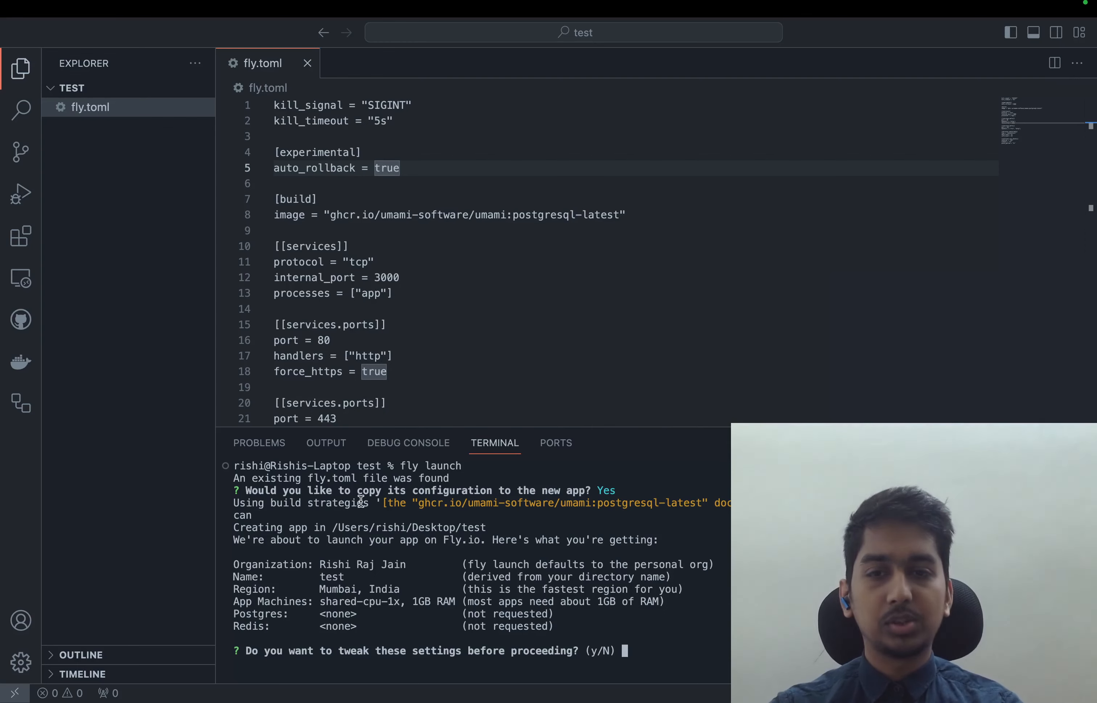
# Highlight the Umami image reference in fly.toml and answer yes to tweaking the launch settings before proceeding
pyautogui.moveTo(338, 215); pyautogui.dragTo(620, 214)
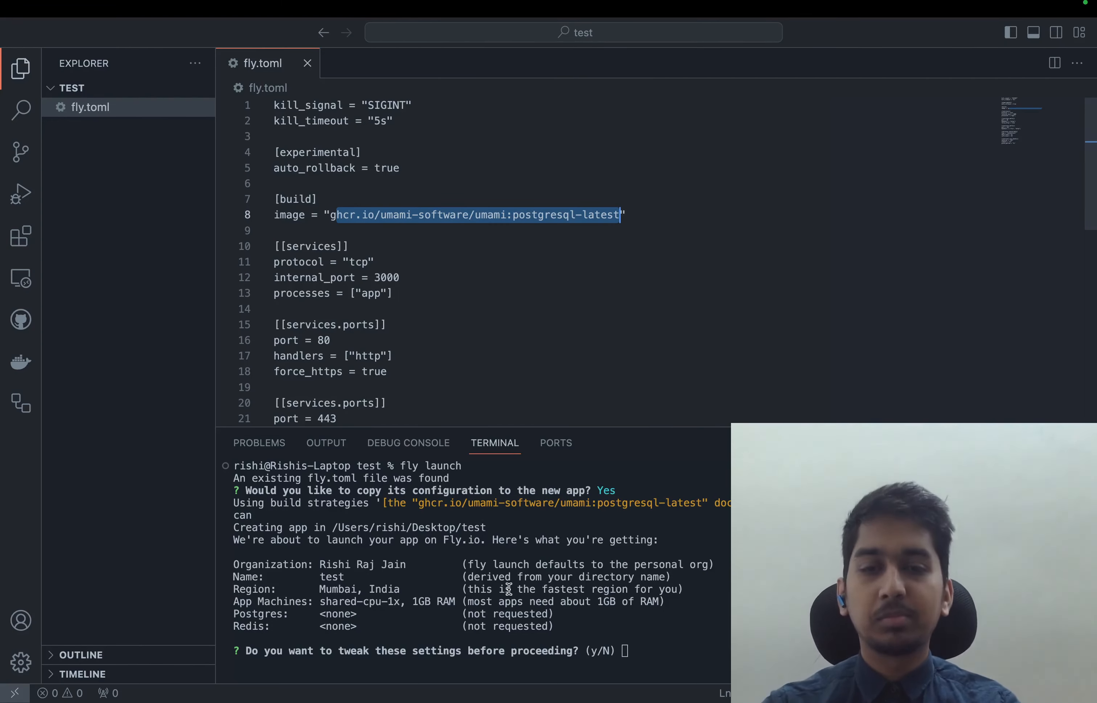
pyautogui.click(483, 641)
pyautogui.write('y')
pyautogui.press('Return')
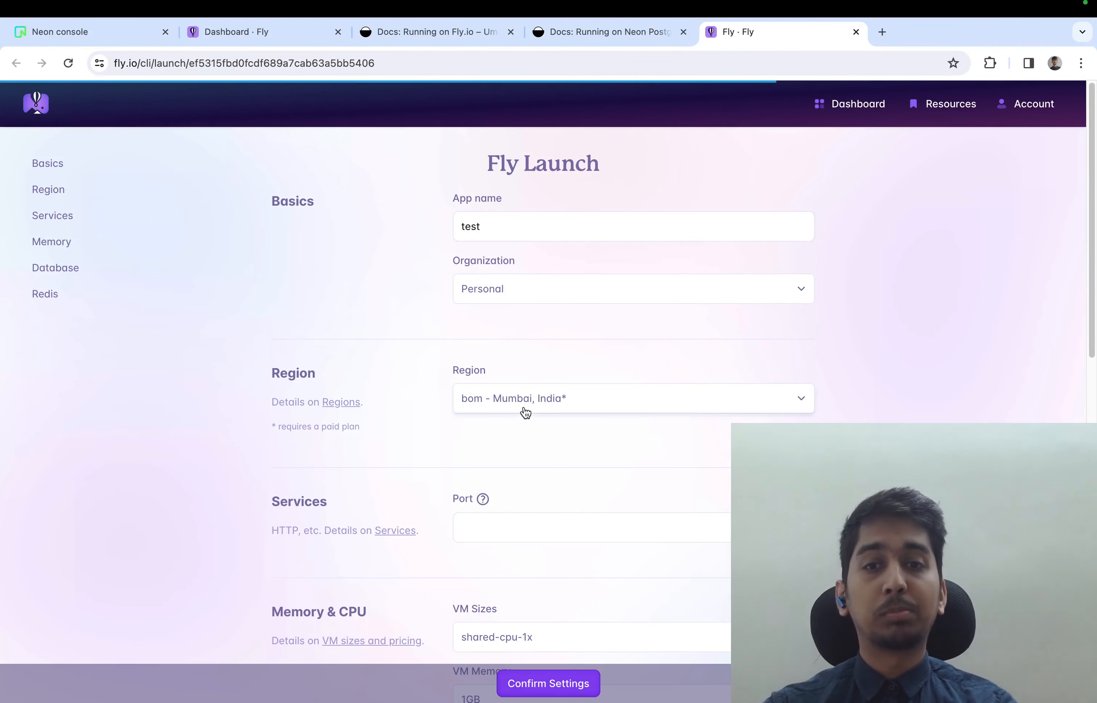
# Set the region to bos - Boston, Massachusetts (US), name the app test-umami, and confirm the Fly Launch settings
pyautogui.click(525, 413)
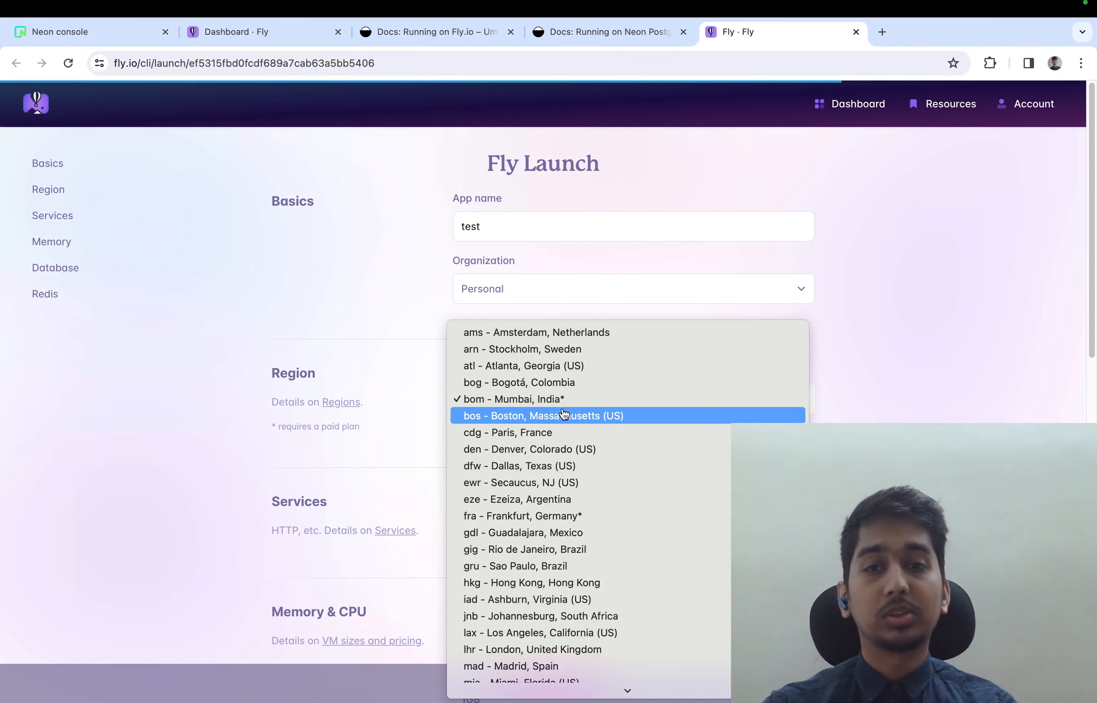
pyautogui.click(559, 423)
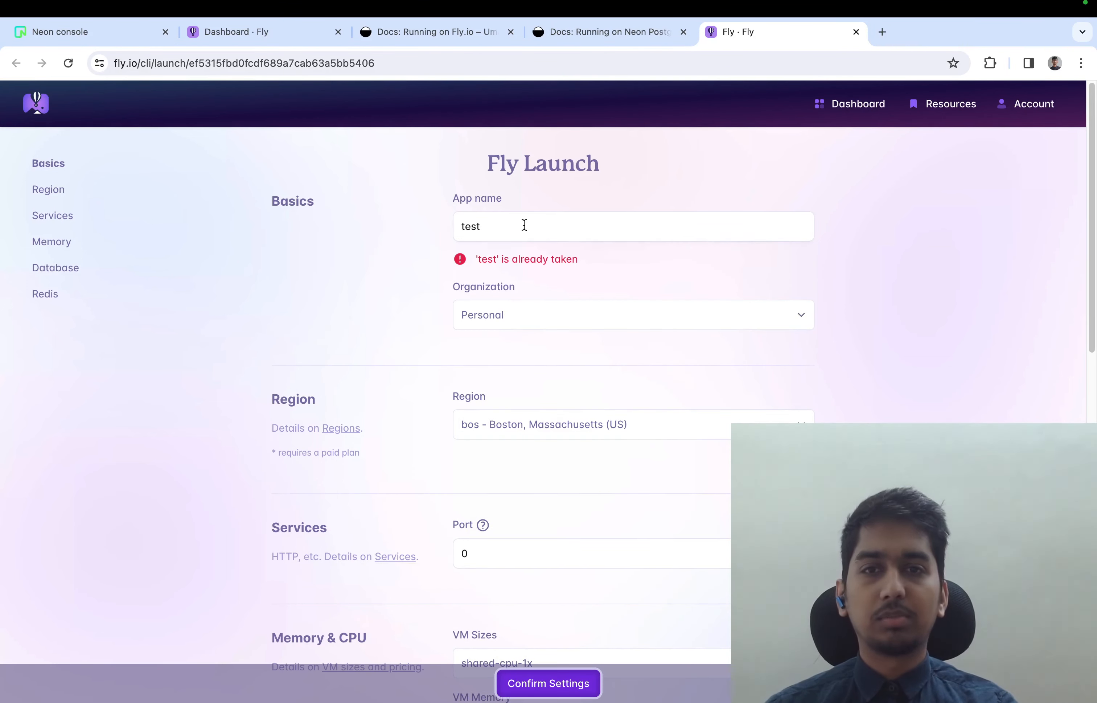
pyautogui.click(539, 222)
pyautogui.write('-umami')
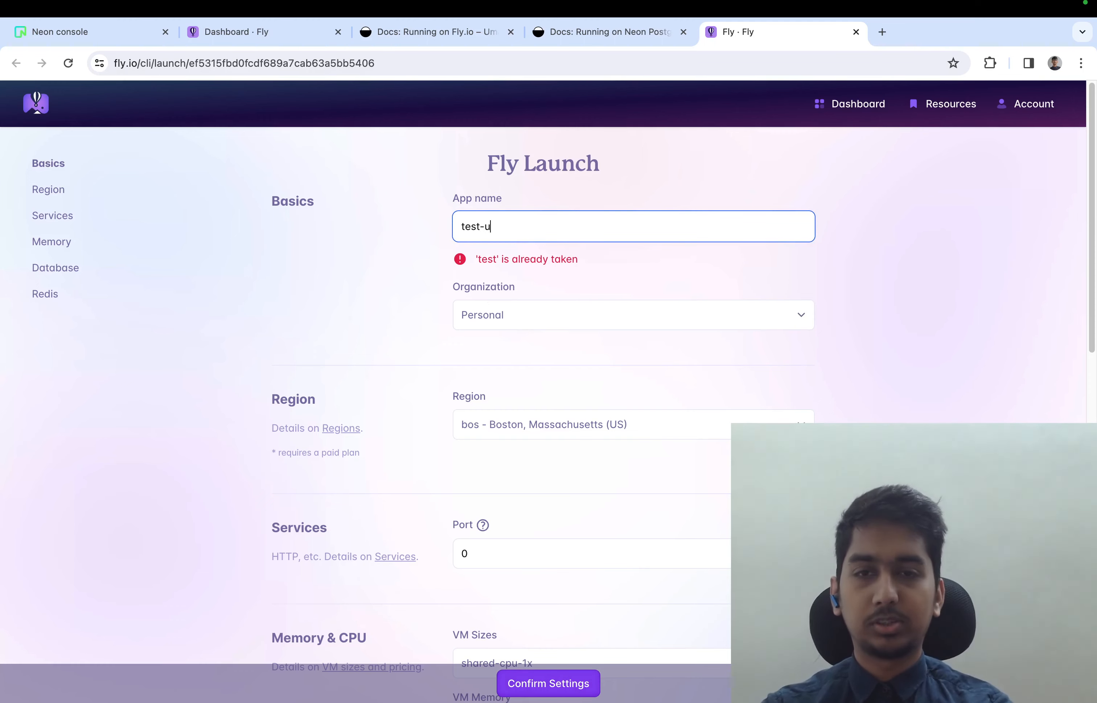
pyautogui.click(535, 687)
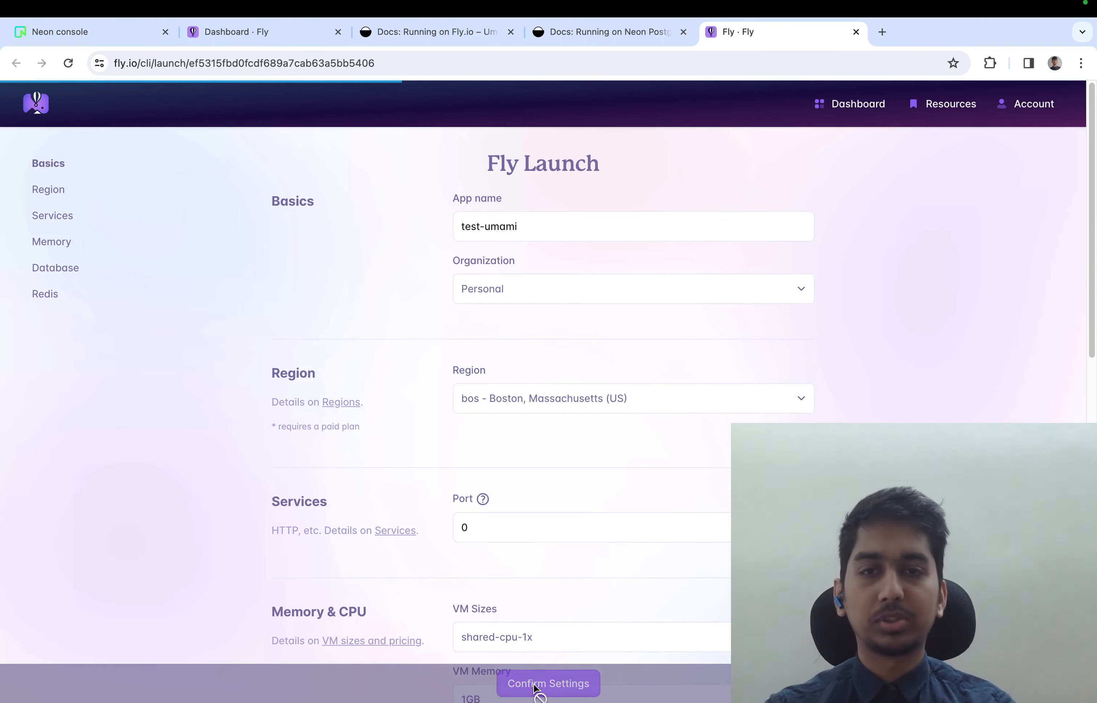
# Check the launch output in the terminal, then open the test-umami app from the refreshed Fly dashboard in the browser
pyautogui.hotkey('ctrl', 'Right')
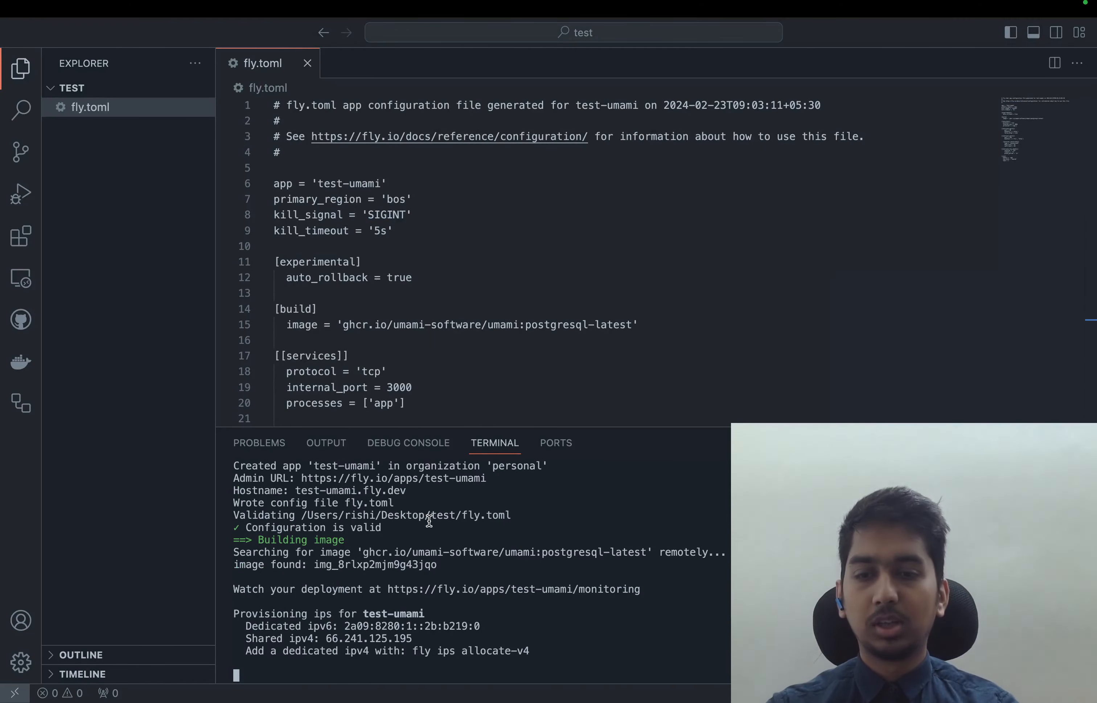
pyautogui.hotkey('ctrl', 'Left')
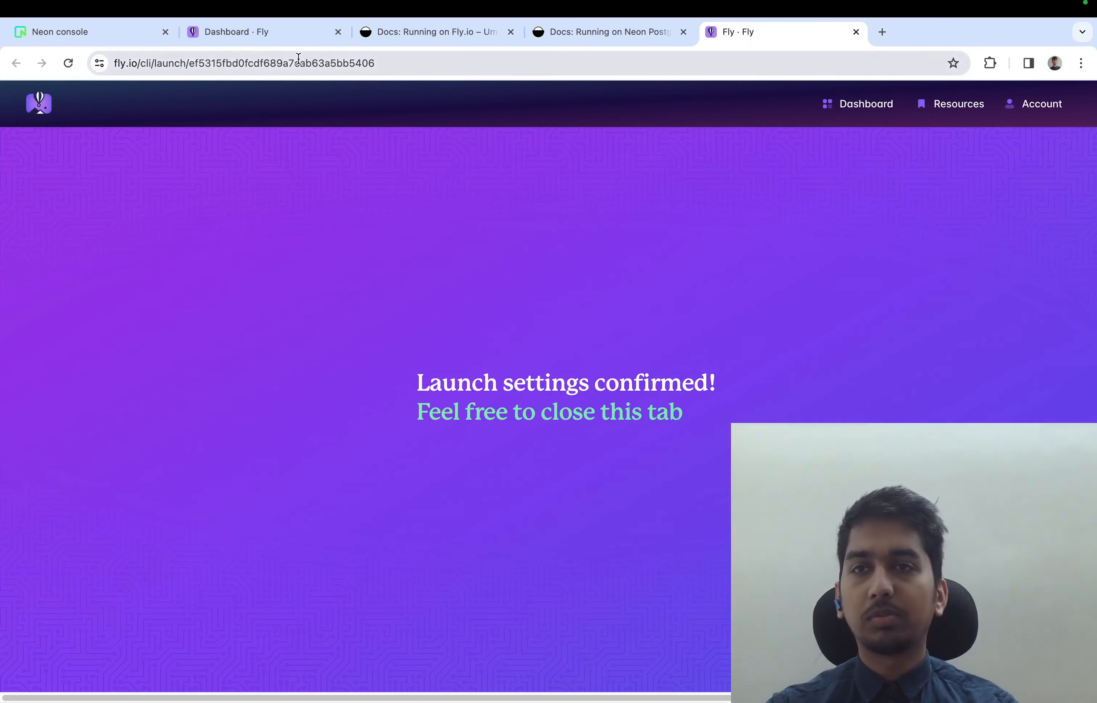
pyautogui.press('super+w')
pyautogui.click(275, 38)
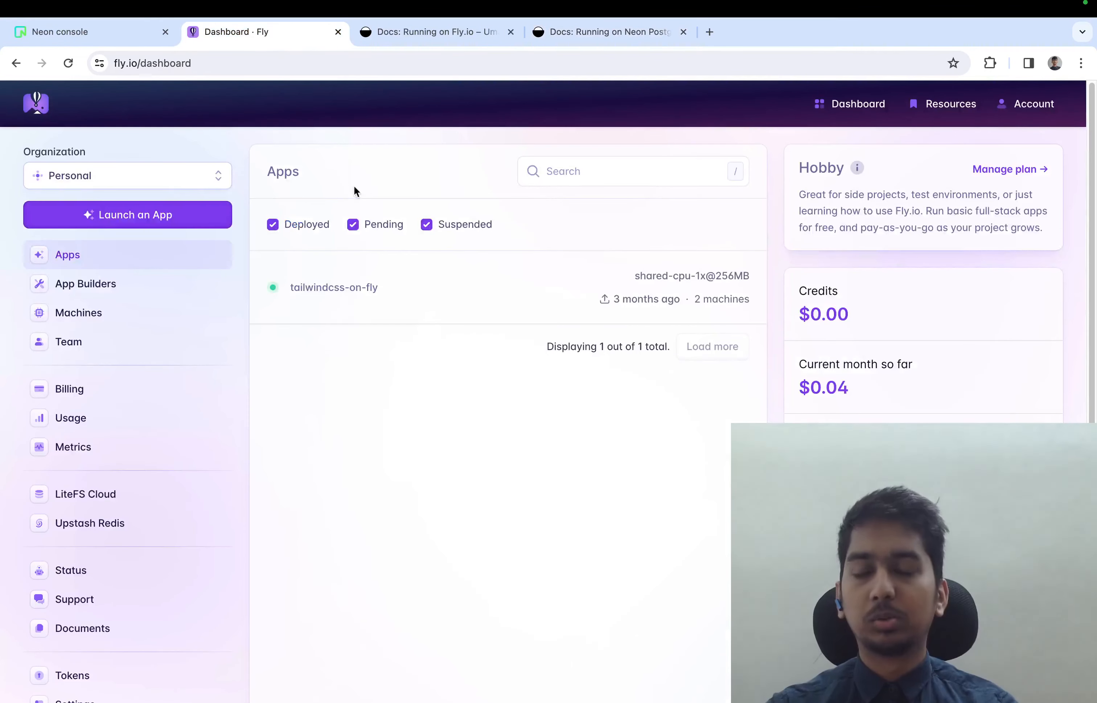
pyautogui.press('super+r')
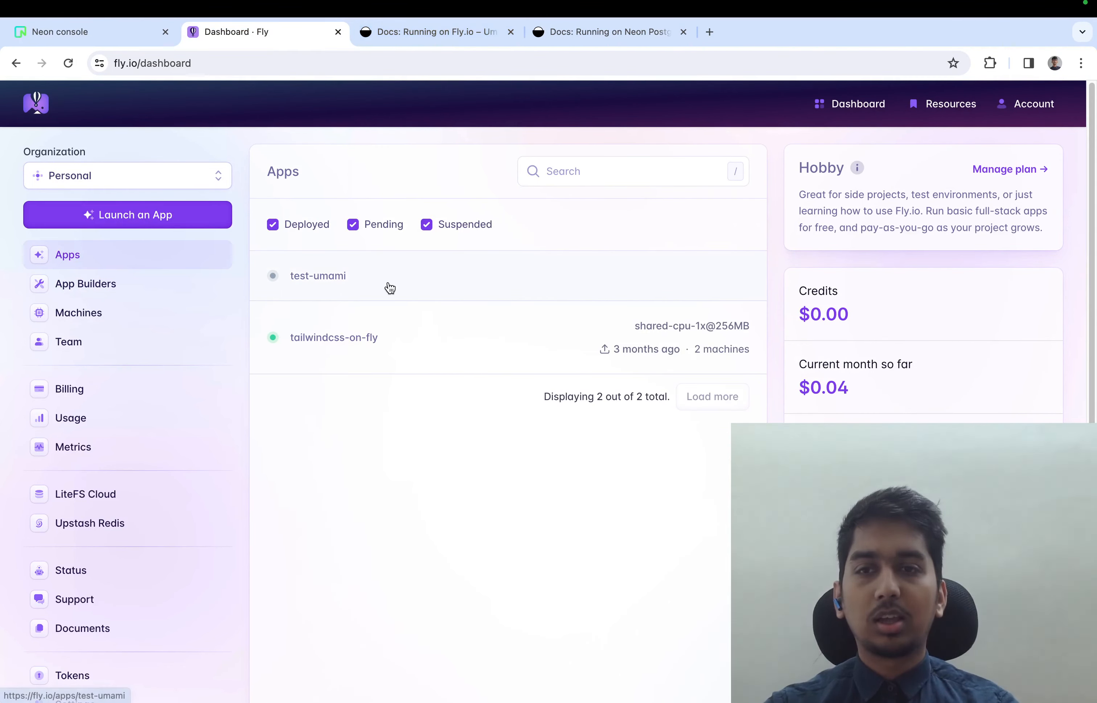
pyautogui.click(249, 261)
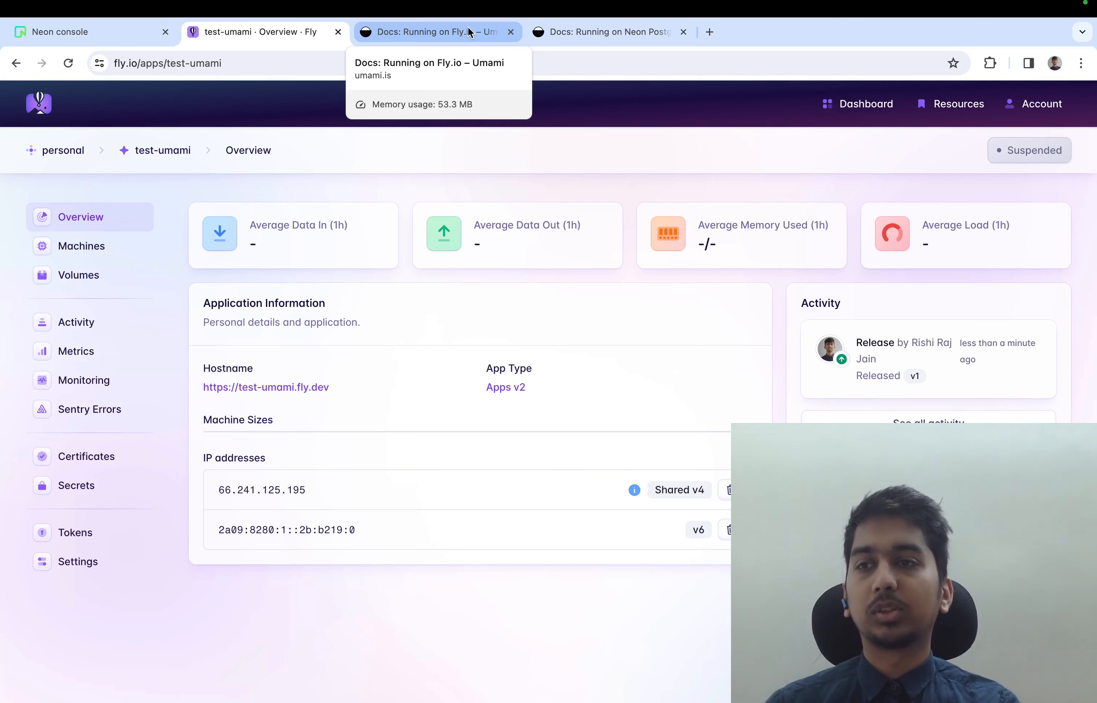
# Start a new secret for the test-umami app and name it DATABASE_URL
pyautogui.click(88, 487)
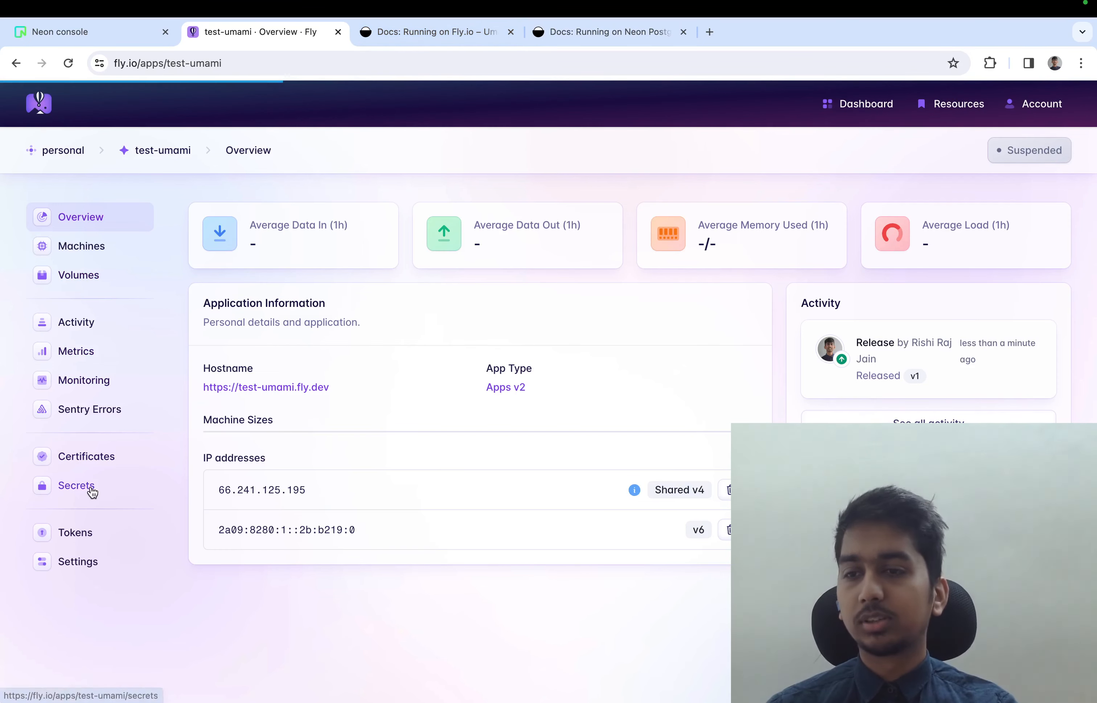
pyautogui.click(1021, 221)
pyautogui.click(441, 403)
pyautogui.write('DATABASE_URL')
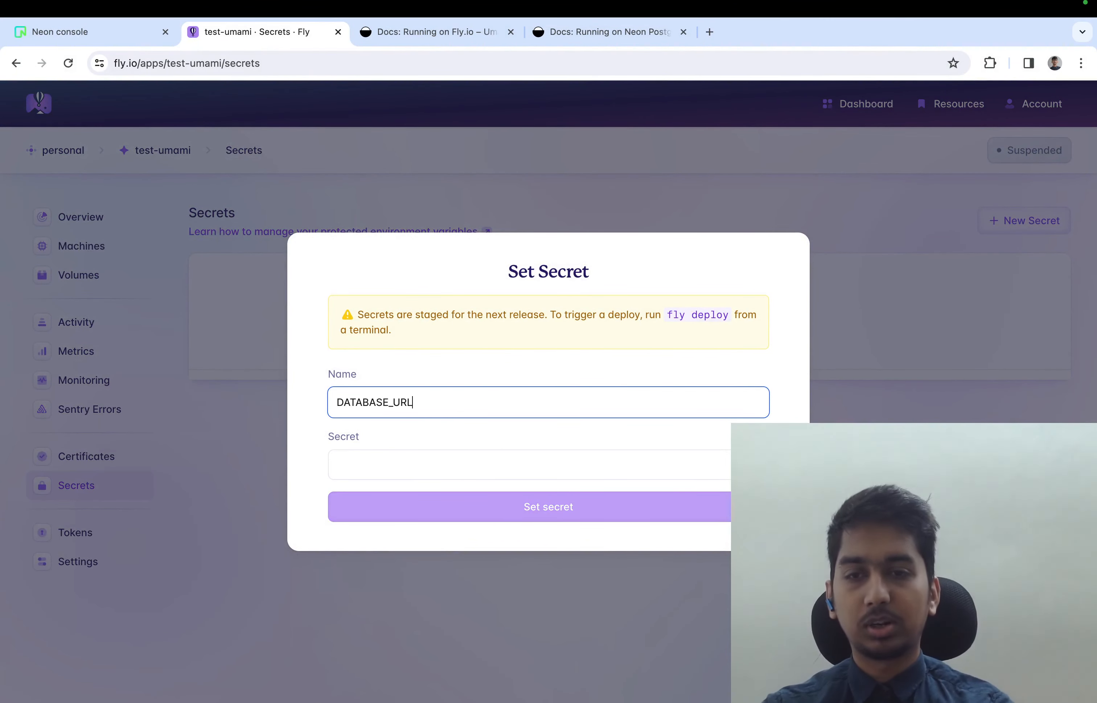
pyautogui.click(434, 462)
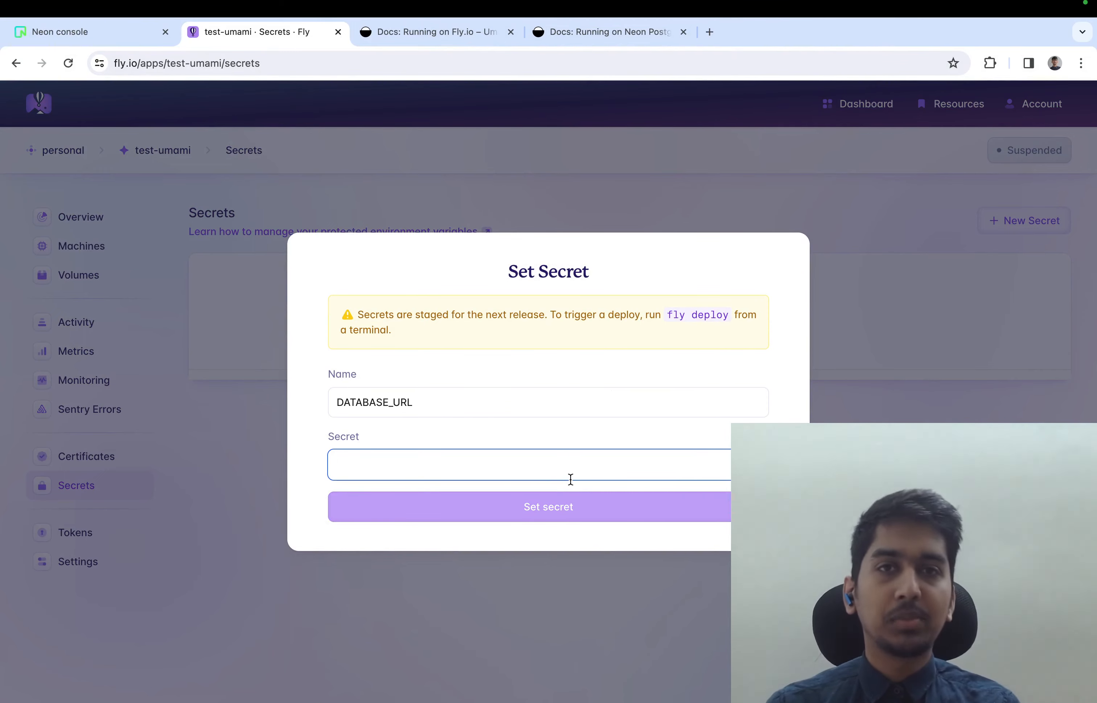
# Review the pooled connection and connection string requirements in Umami's Running on Neon Postgres guide
pyautogui.click(591, 41)
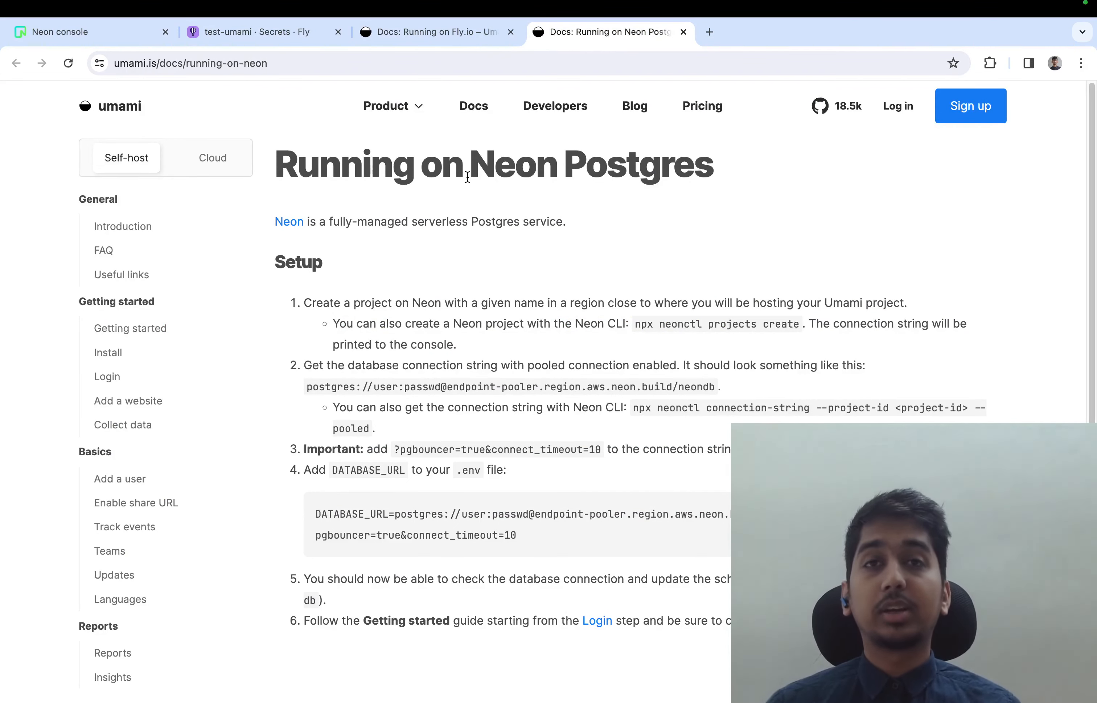
pyautogui.moveTo(529, 364); pyautogui.dragTo(675, 358)
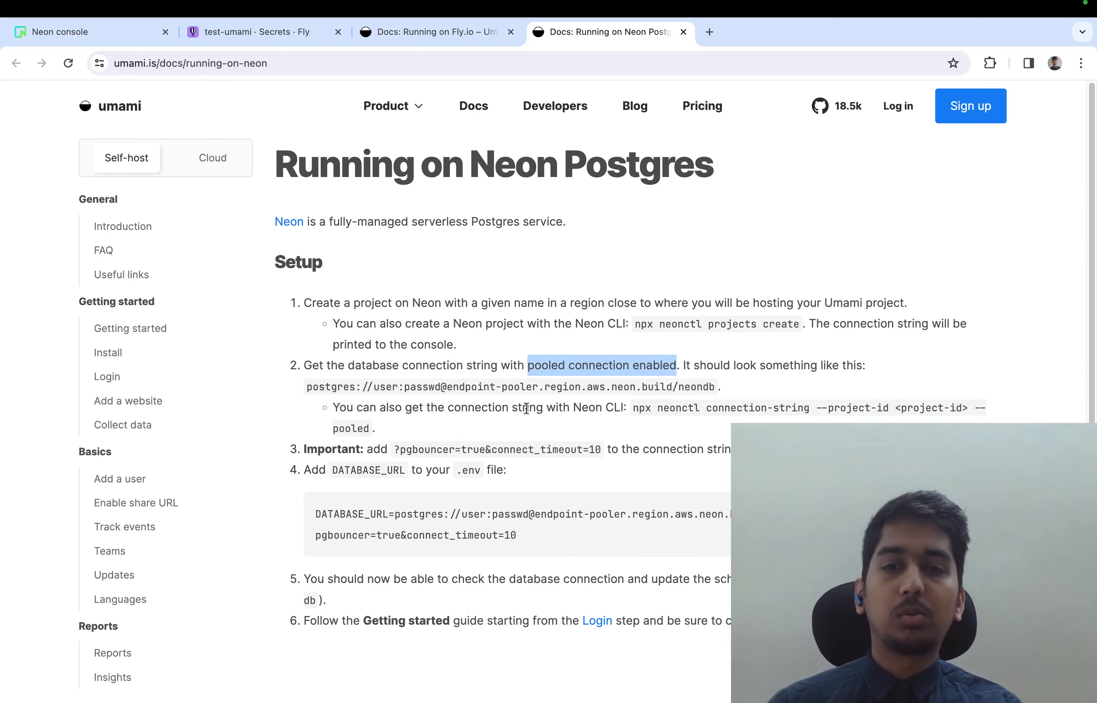
pyautogui.click(409, 446)
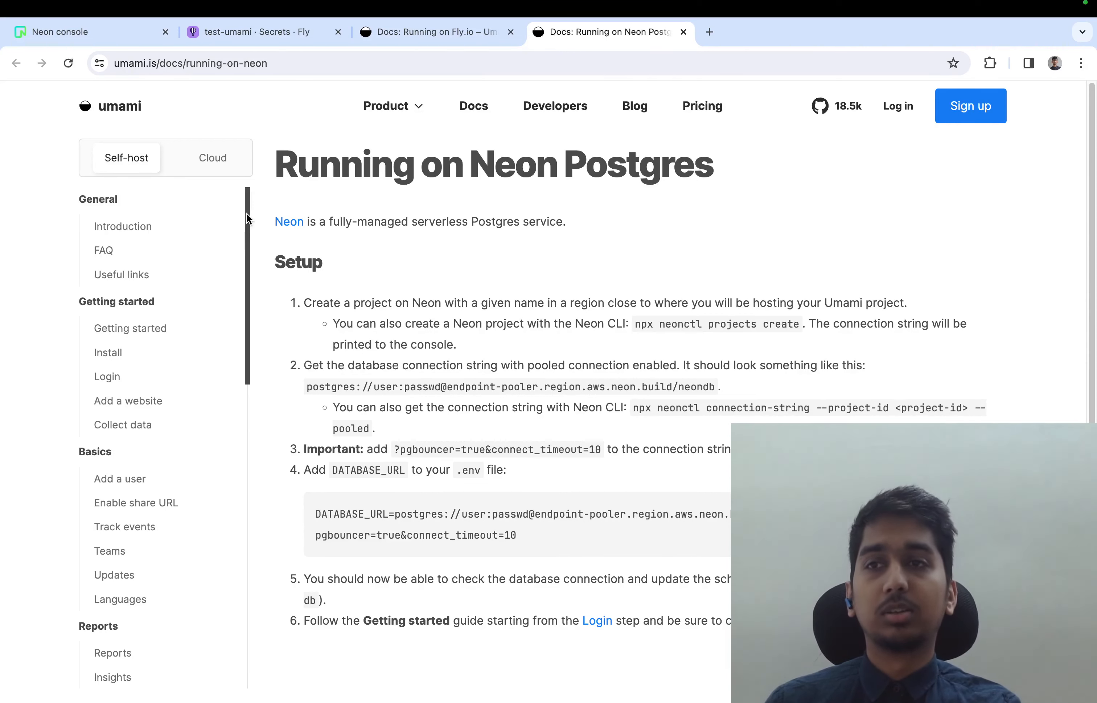
# Create a Neon project named test-umami with the default Postgres version, database name and region
pyautogui.click(104, 35)
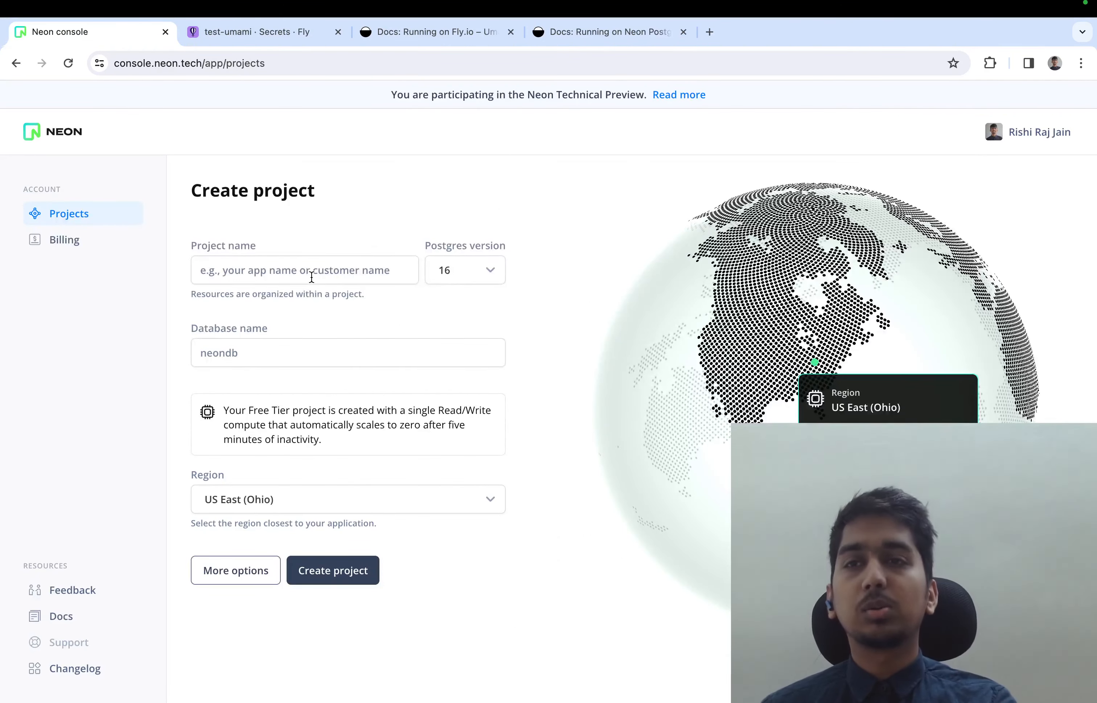
pyautogui.click(282, 278)
pyautogui.write('test-umami')
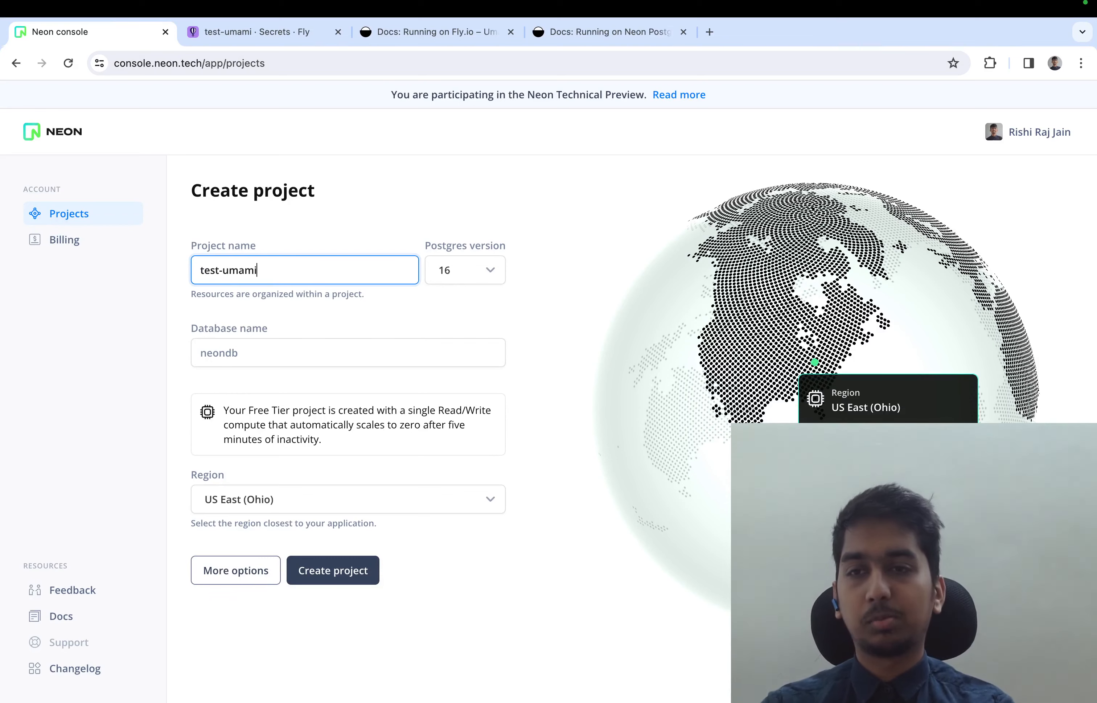
pyautogui.click(324, 576)
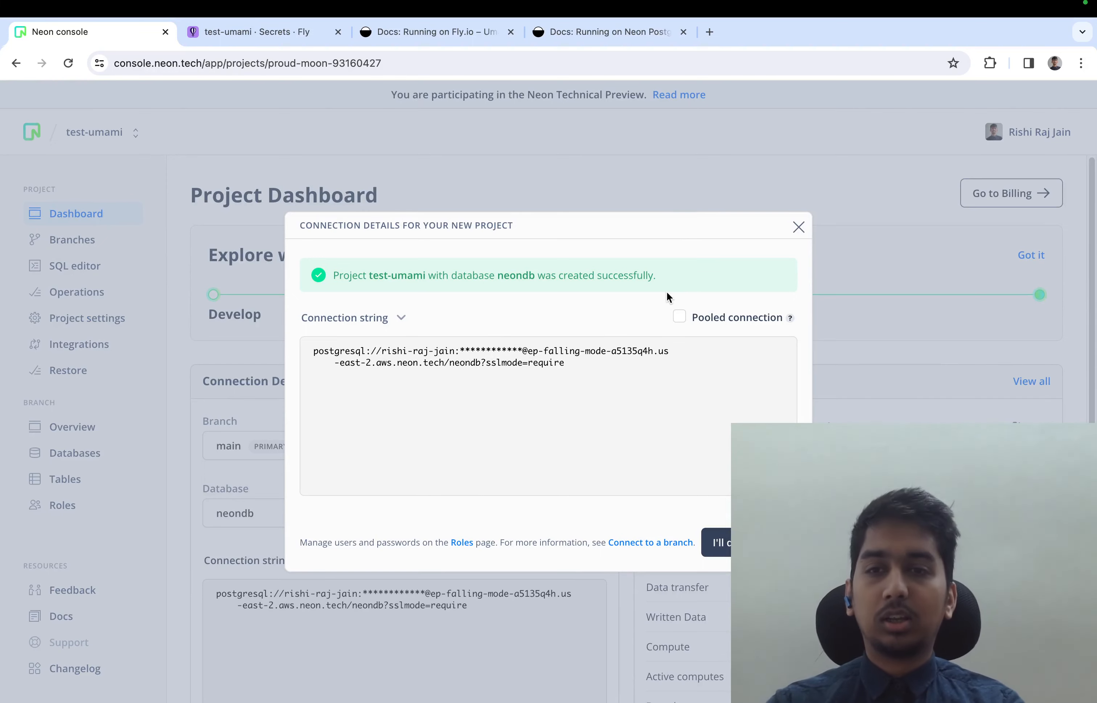
# Enable the pooled connection for the Neon project and paste its database connection string, including the password, as the Fly secret's value
pyautogui.click(680, 318)
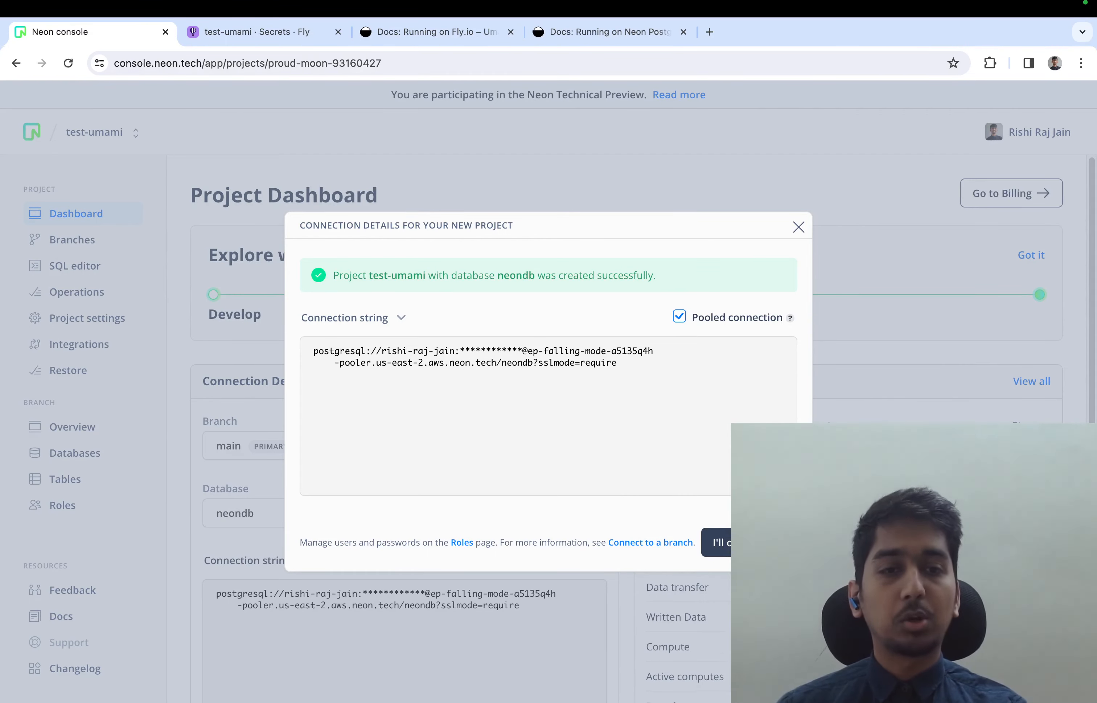
pyautogui.click(277, 32)
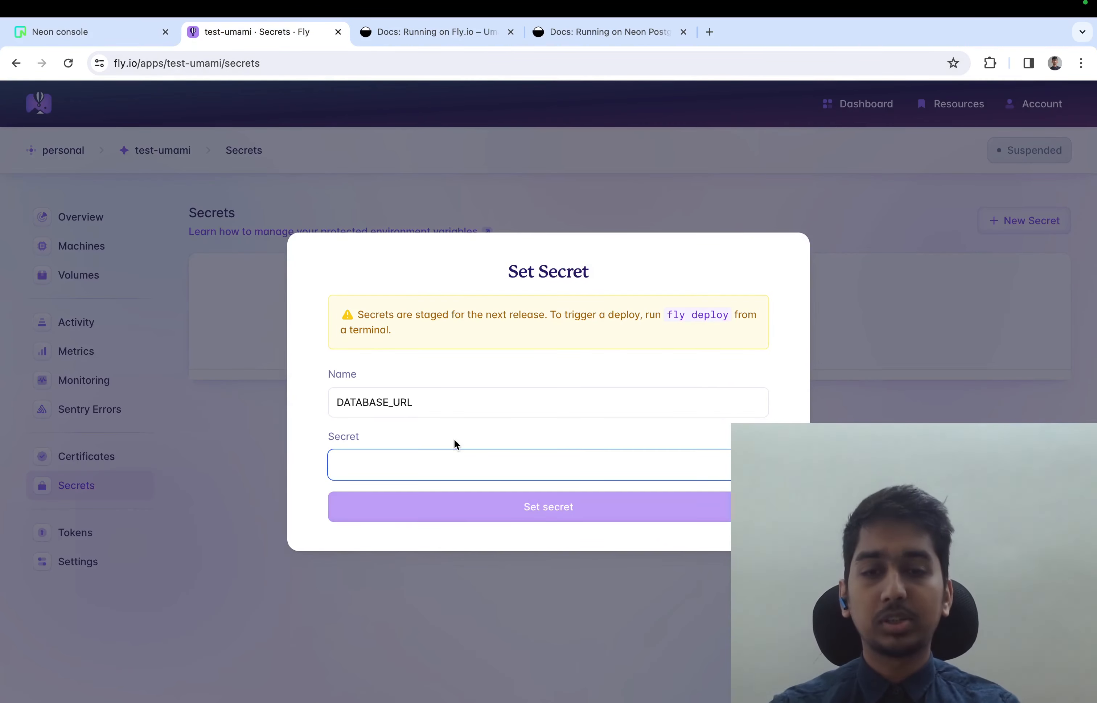
pyautogui.press('super+v')
# Append &pgbouncer=true&connect_timeout=10, copied from the Umami Neon guide, to the connection string and set the DATABASE_URL secret
pyautogui.click(573, 41)
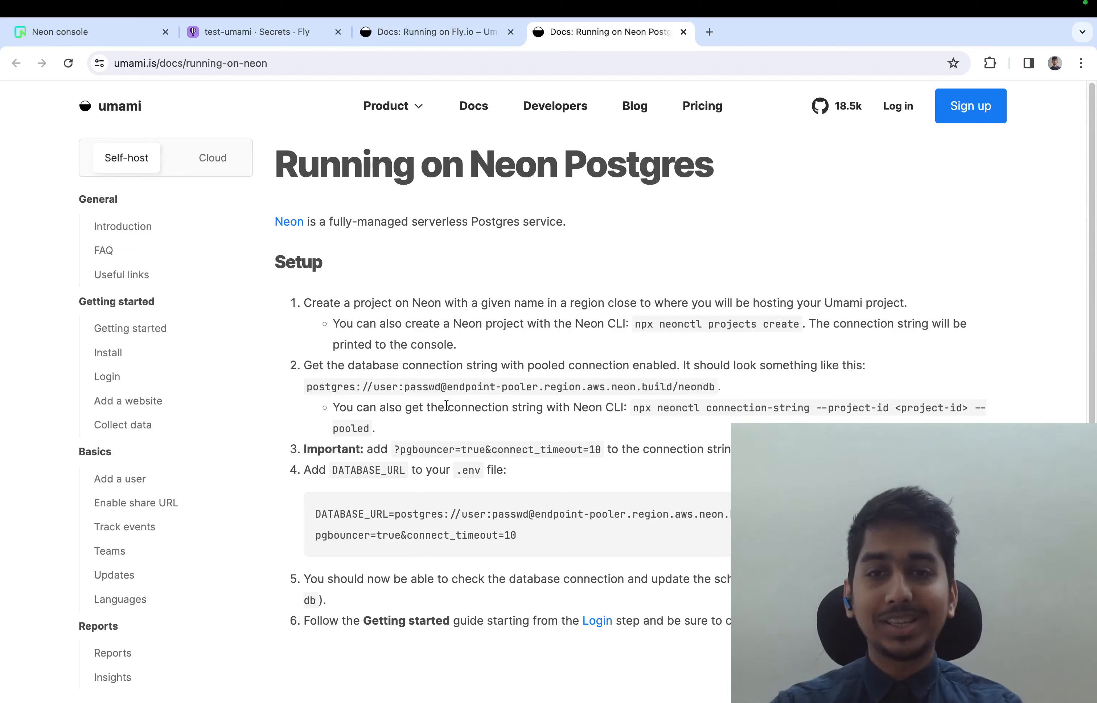
pyautogui.moveTo(401, 451); pyautogui.dragTo(603, 451)
pyautogui.press('super+c')
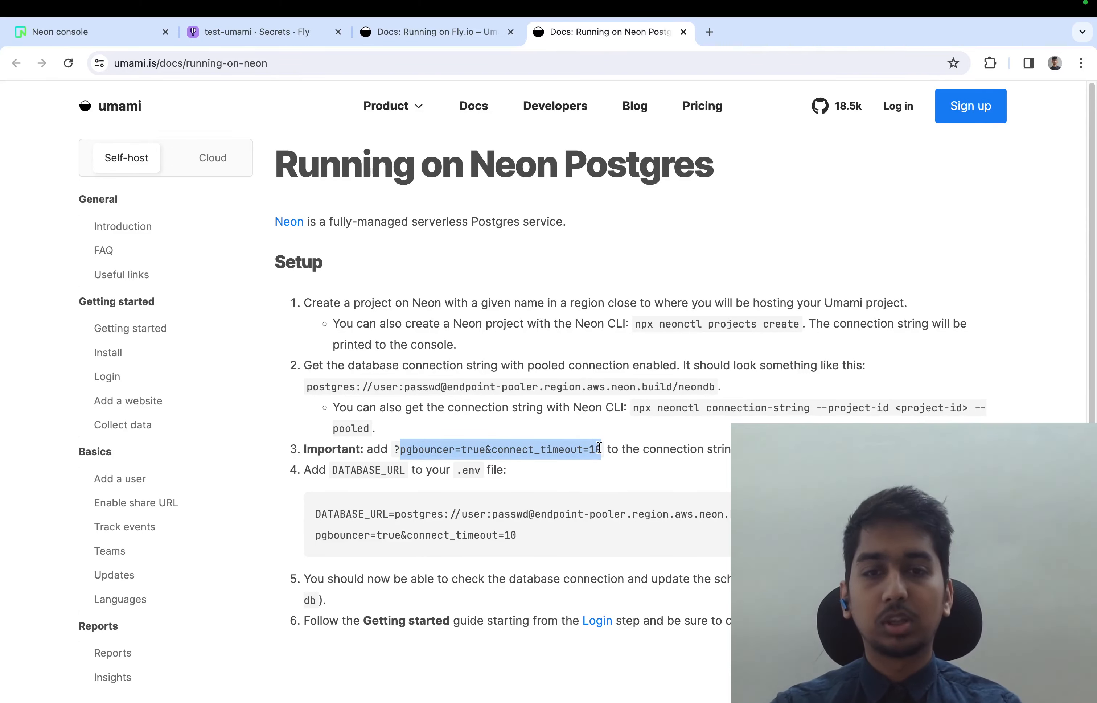
pyautogui.click(263, 32)
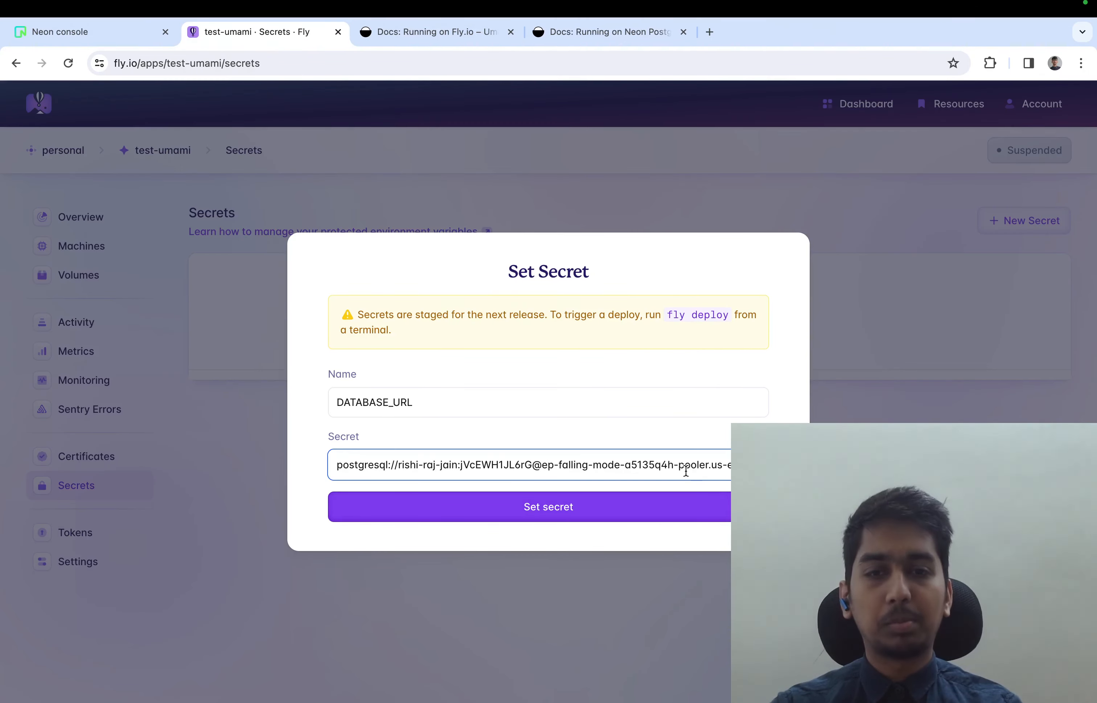
pyautogui.press('super+Right')
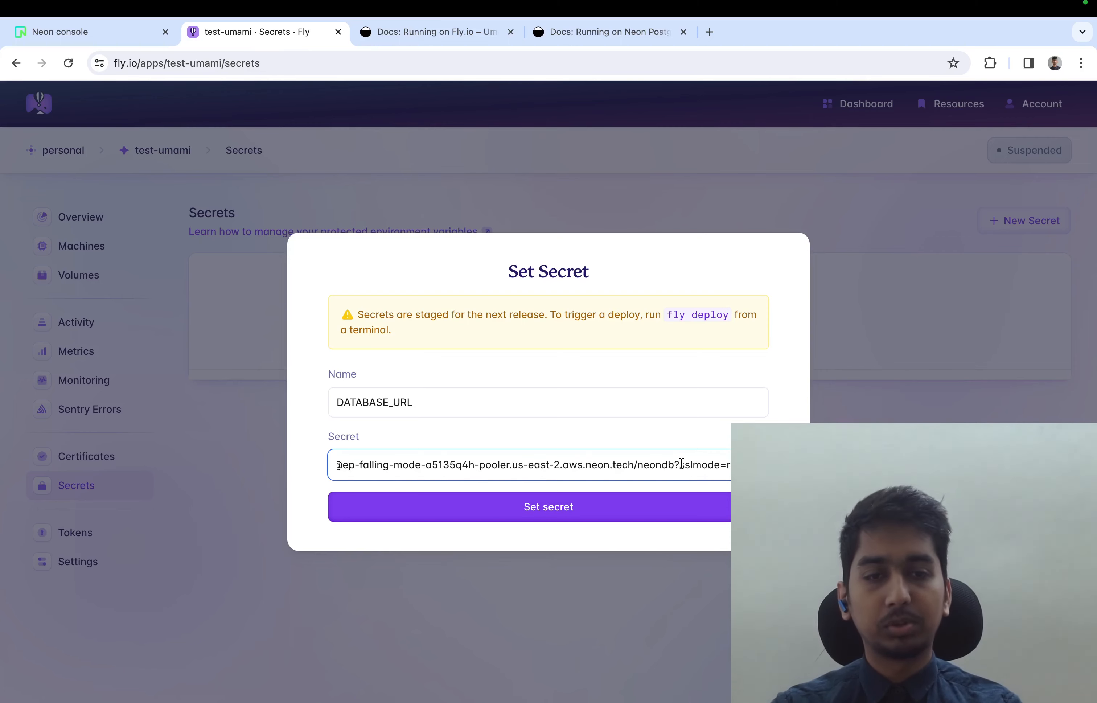
pyautogui.write('&')
pyautogui.press('super+v')
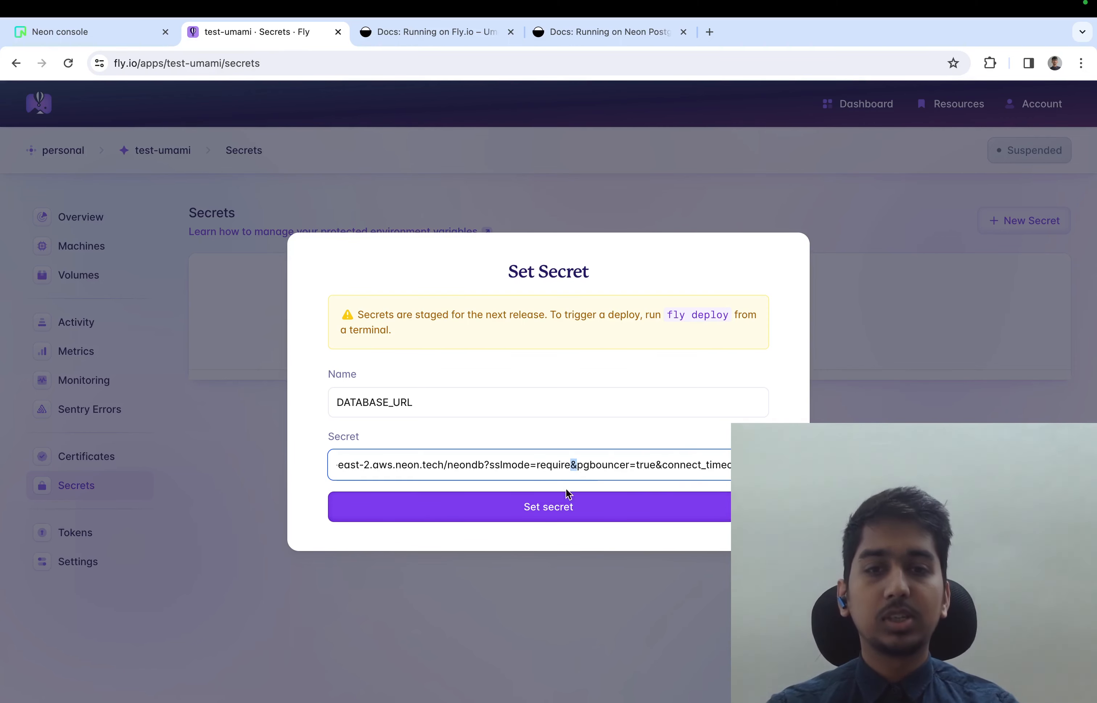
pyautogui.moveTo(576, 466); pyautogui.dragTo(752, 466)
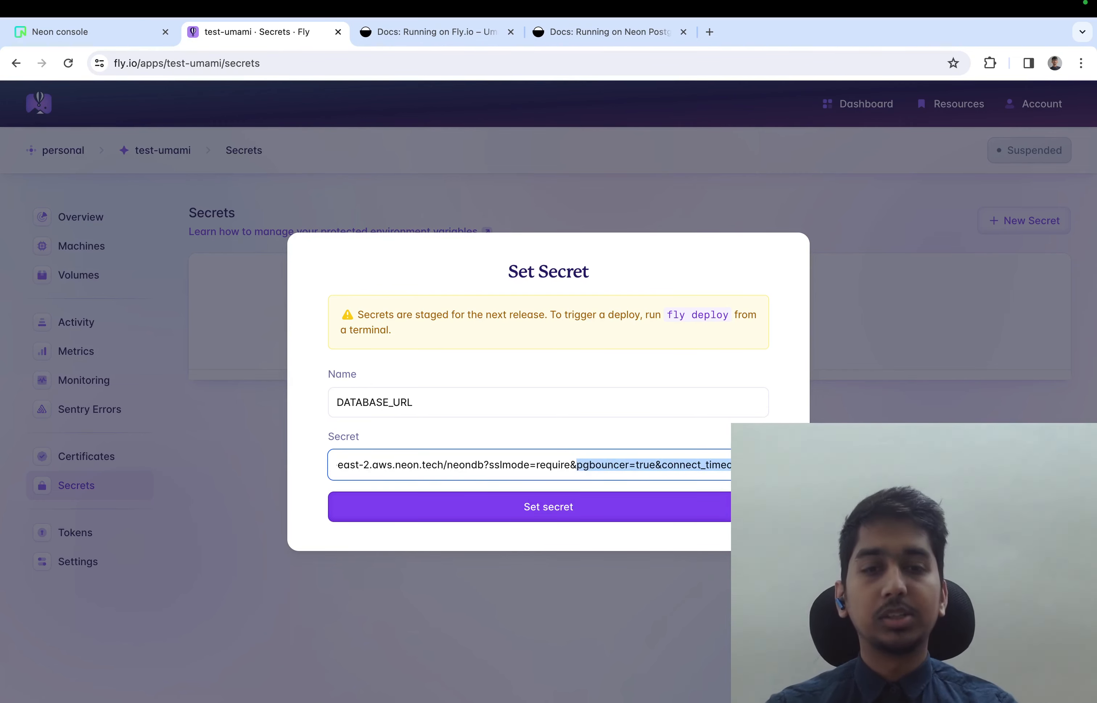
pyautogui.click(581, 509)
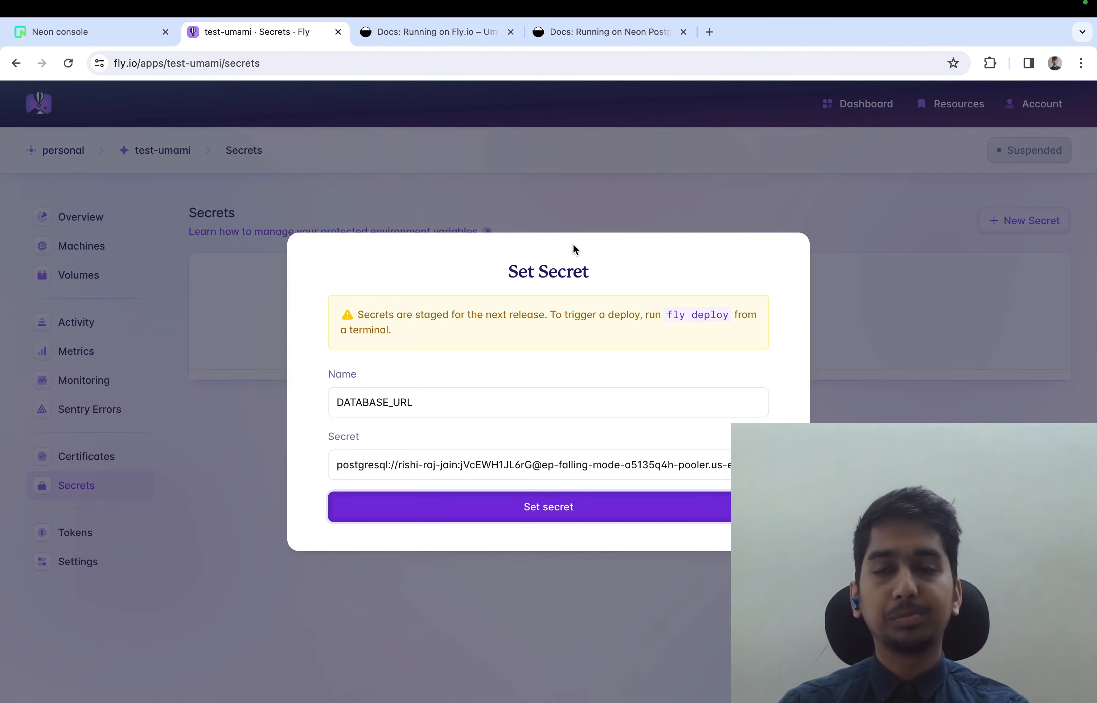
# Switch to the VS Code terminal, interrupt the running Fly deployment and run fly deploy
pyautogui.hotkey('ctrl', 'Right')
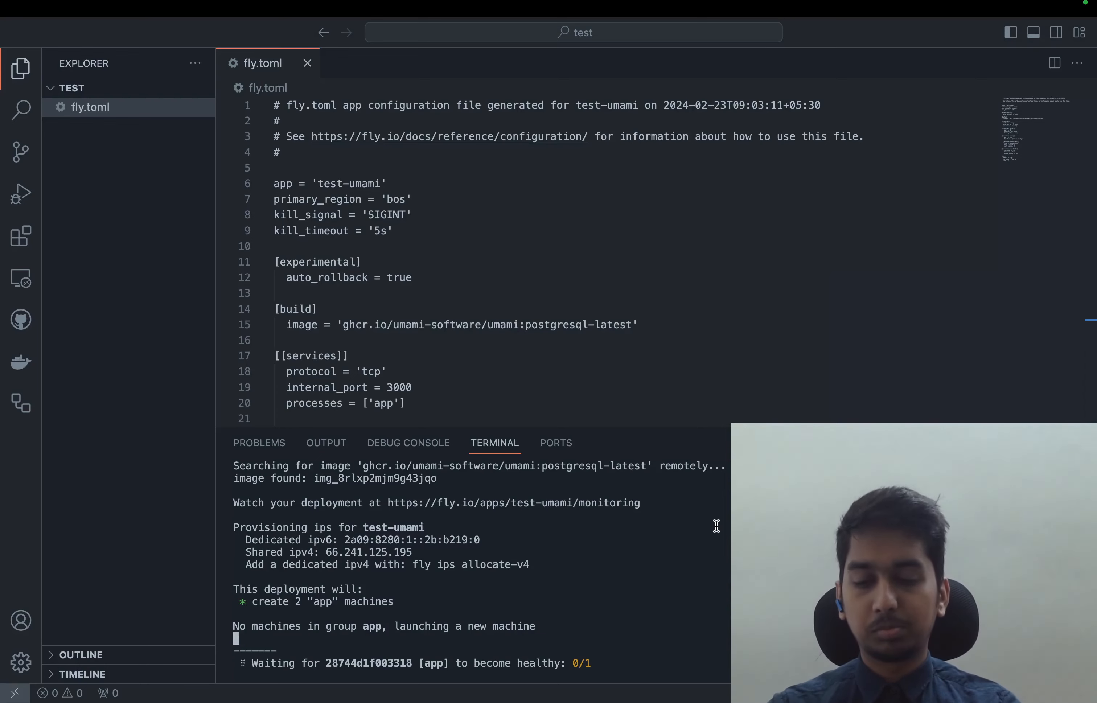
pyautogui.hotkey('ctrl', 'c')
pyautogui.write('fly deploy')
pyautogui.press('Return')
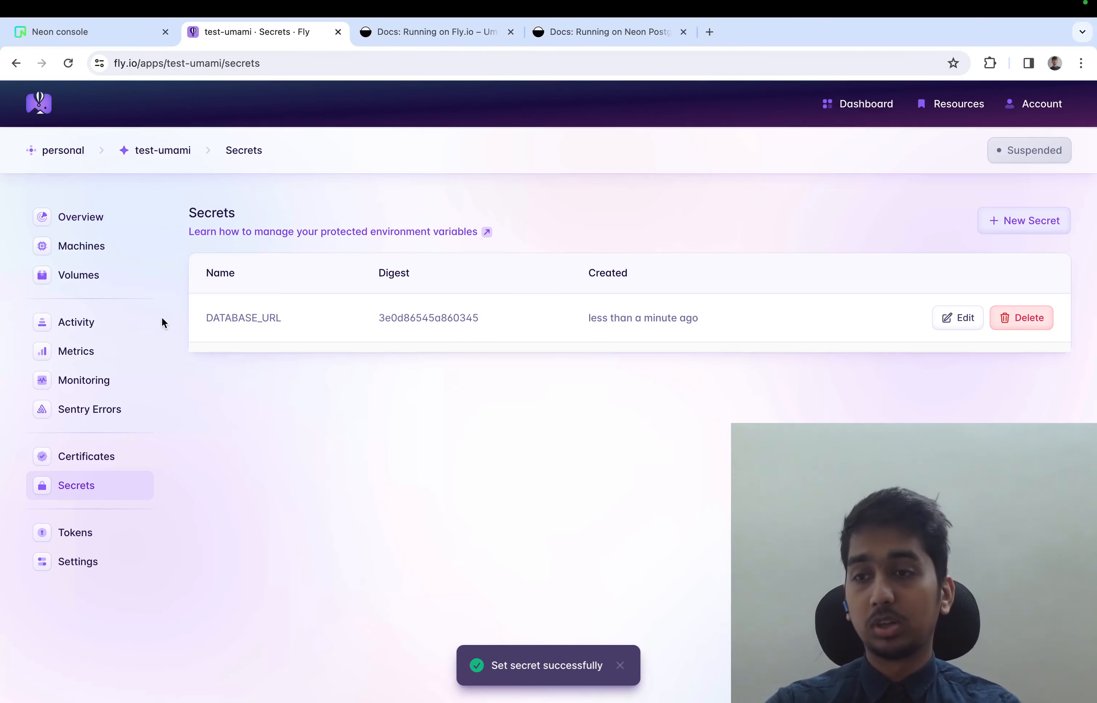
# Check the test-umami monitoring logs on Fly.io for the database check's output in the earlier machine starts
pyautogui.click(136, 382)
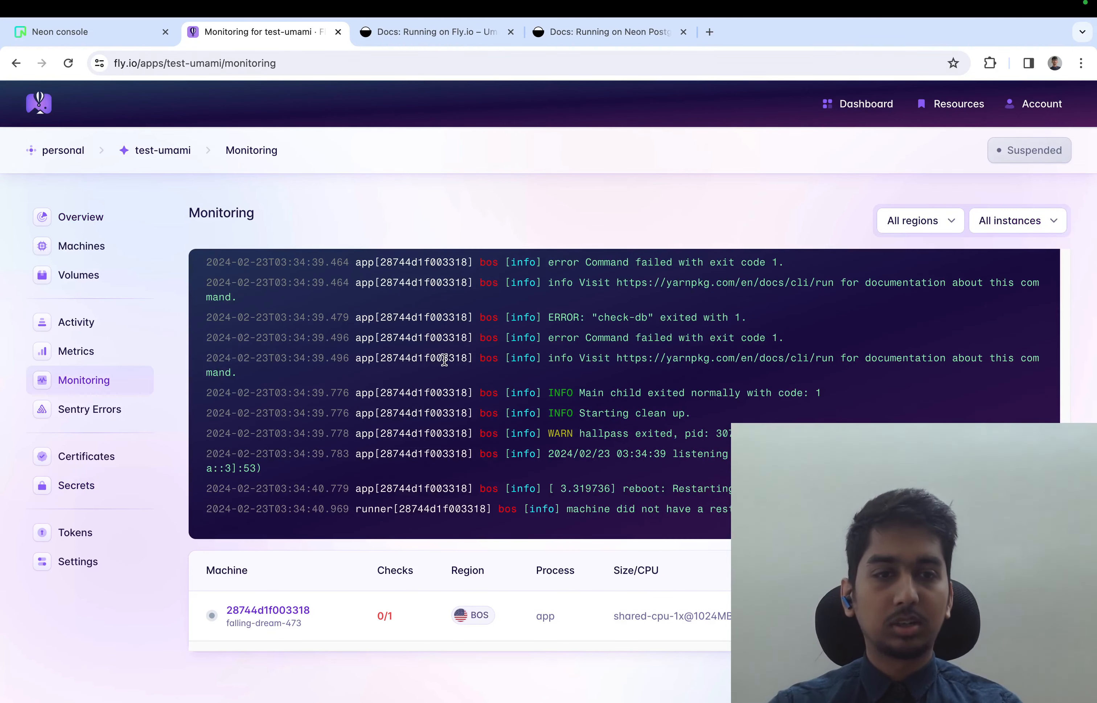
pyautogui.scroll(5, 445, 359)
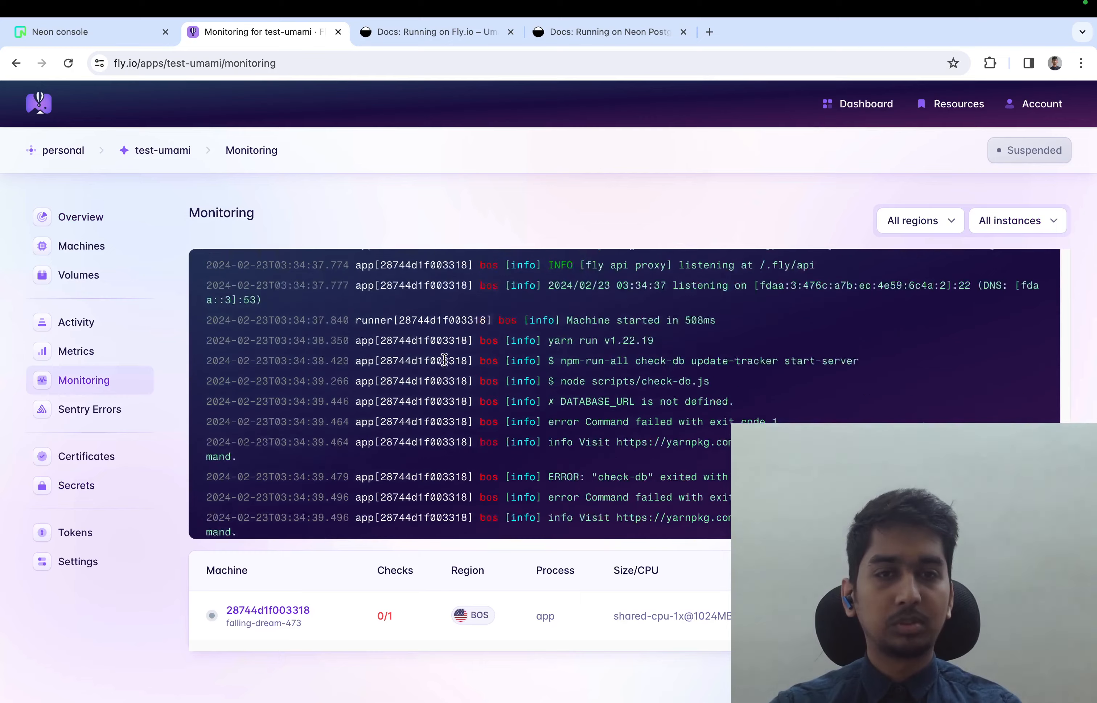
pyautogui.scroll(3, 444, 360)
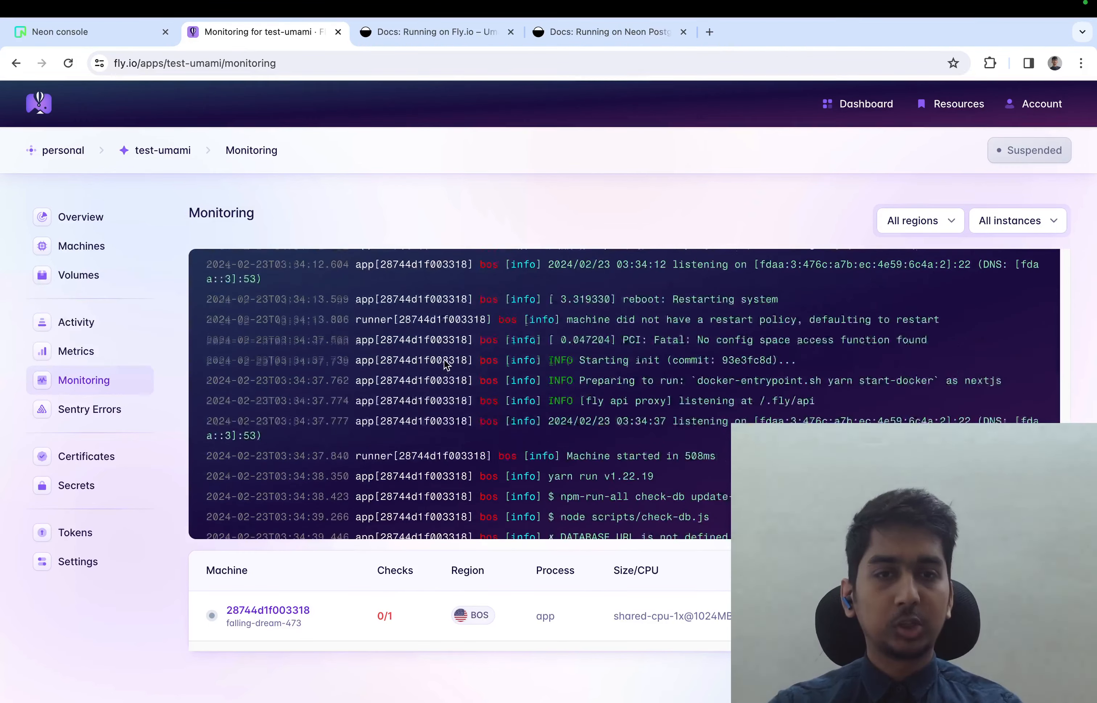
pyautogui.scroll(5, 444, 359)
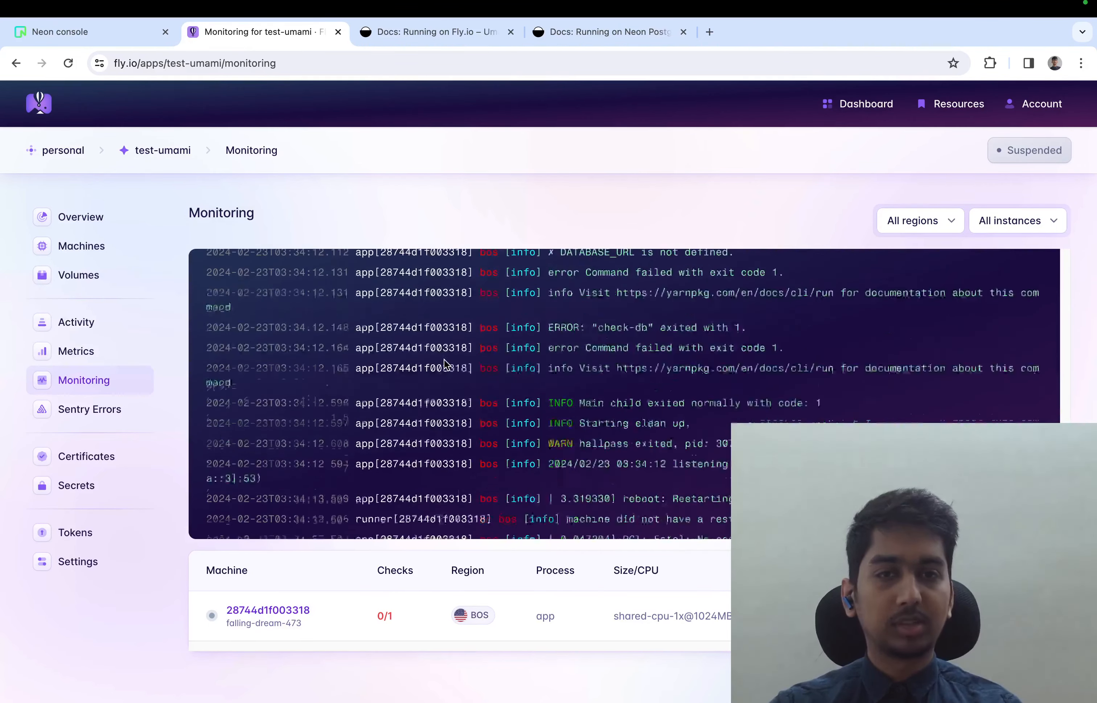
pyautogui.scroll(5, 445, 359)
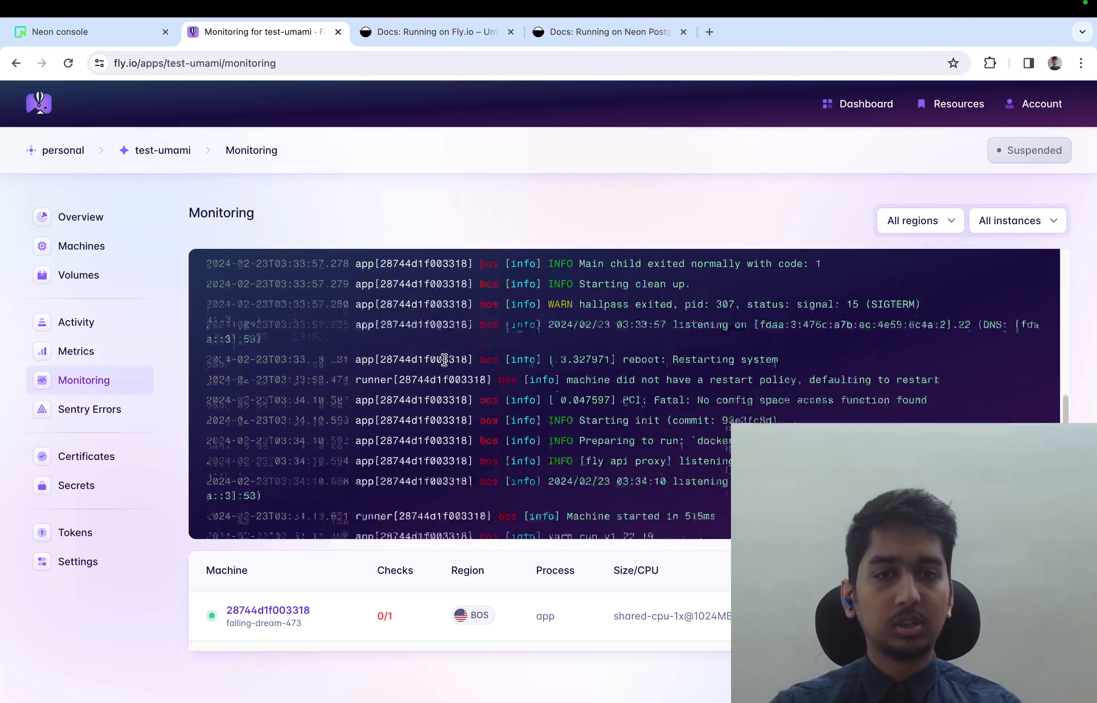
pyautogui.scroll(5, 445, 359)
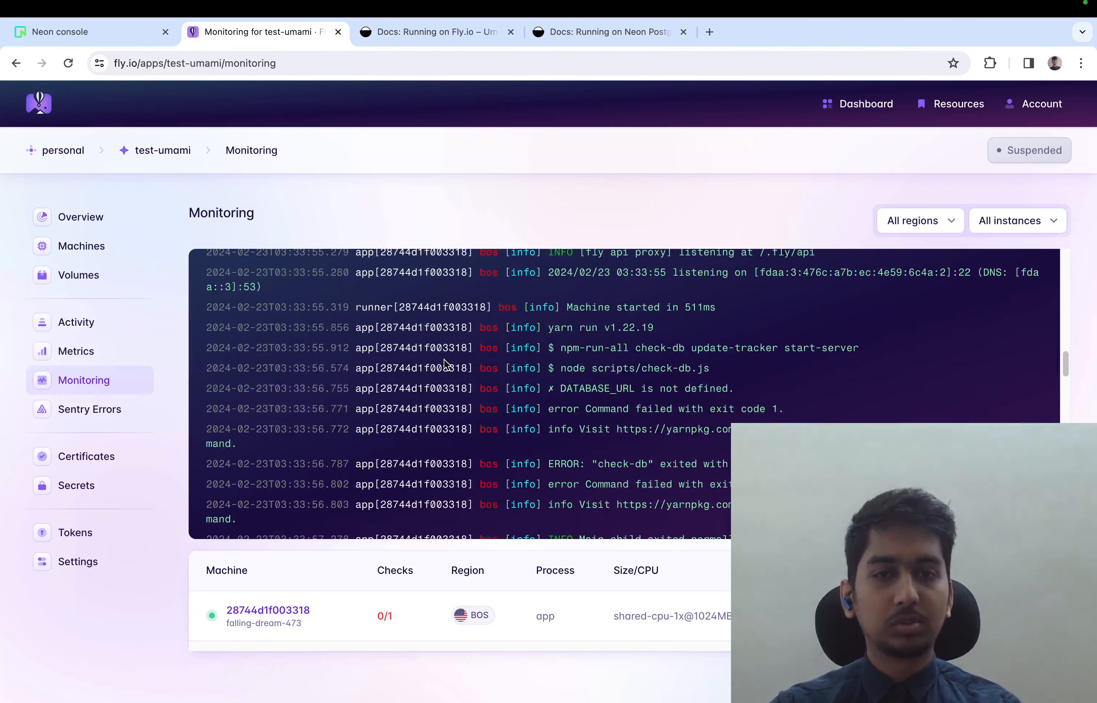
pyautogui.moveTo(547, 389); pyautogui.dragTo(743, 390)
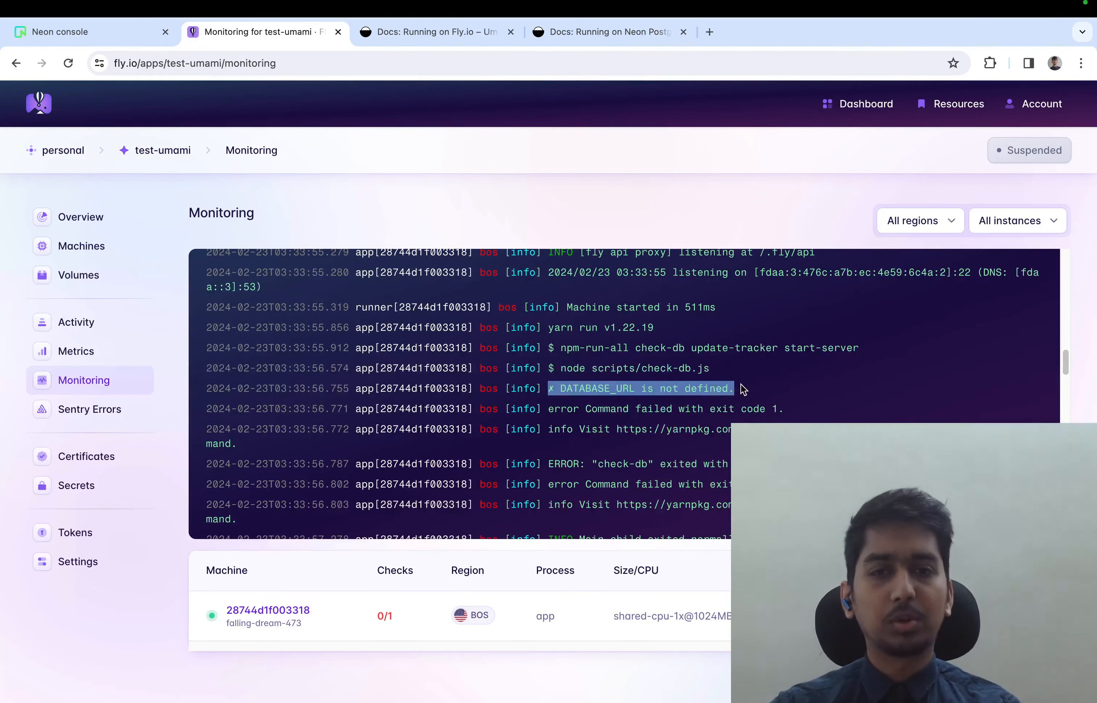
# Return to the VS Code terminal and try to clear the machine's lease with fly lease clear 28744d1f003318
pyautogui.hotkey('ctrl', 'Right')
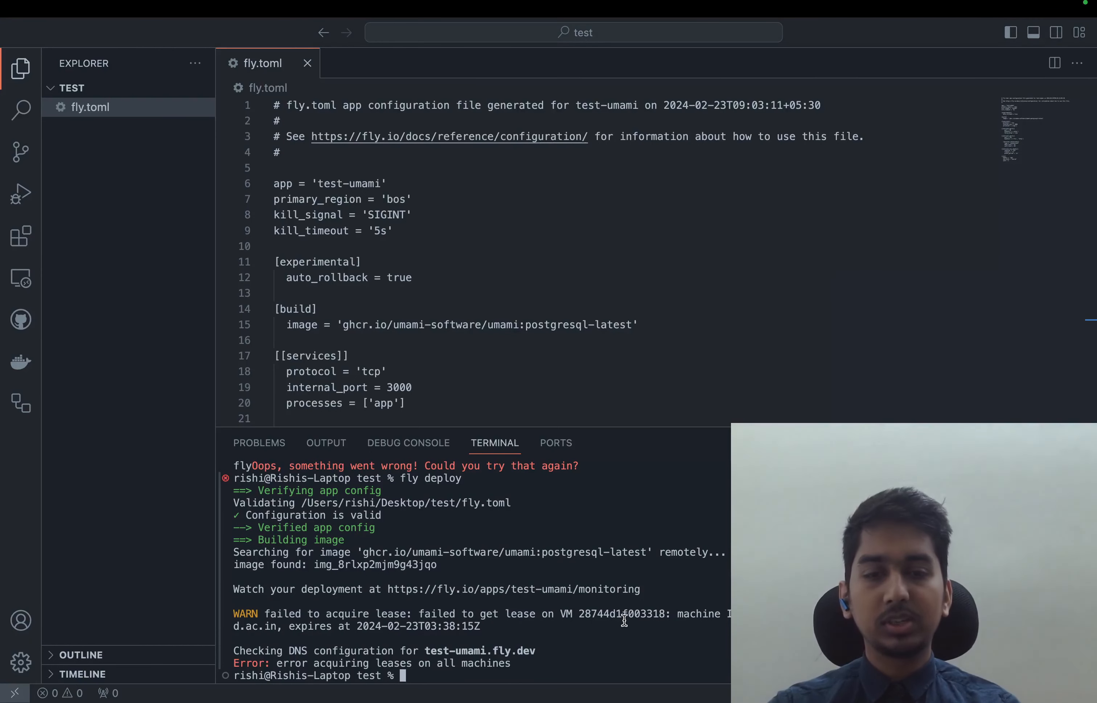
pyautogui.doubleClick(625, 614)
pyautogui.write('fly ')
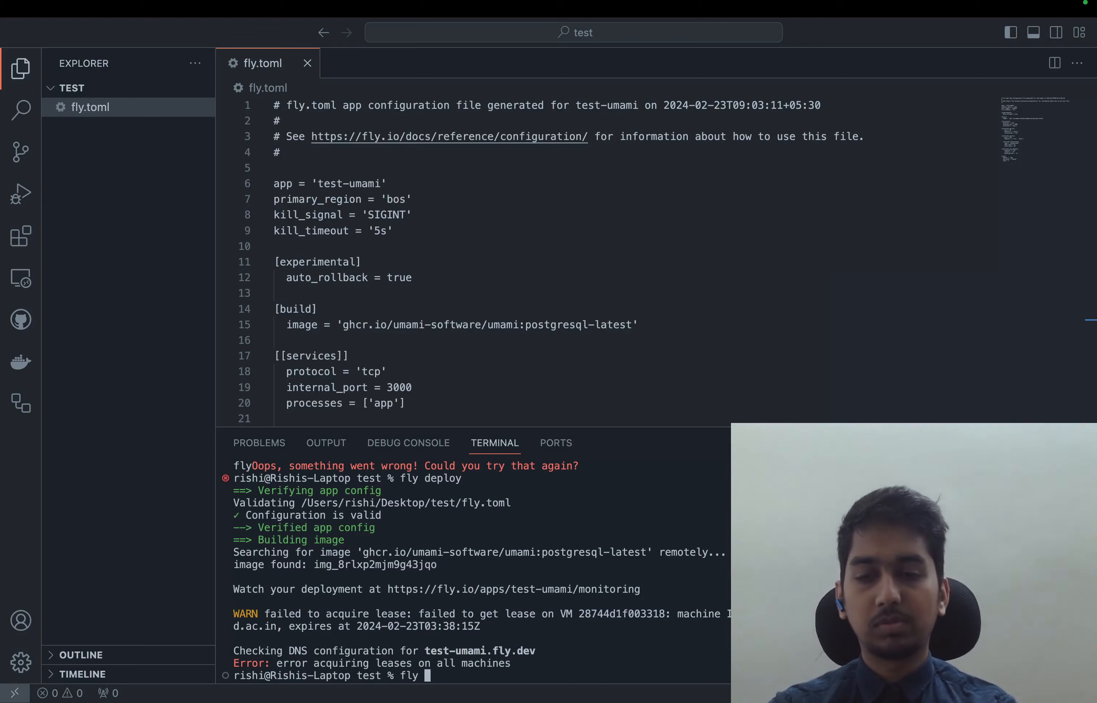
pyautogui.write('lease clear')
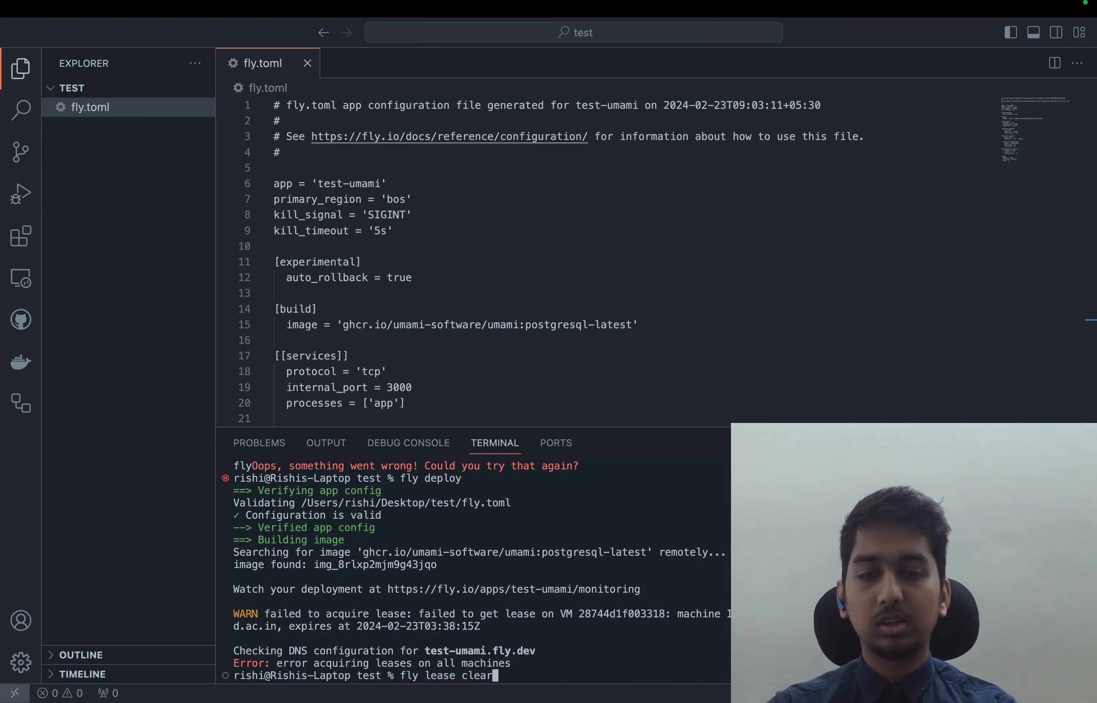
pyautogui.press('super+v')
pyautogui.press('Return')
# Reuse the previous command as fly machines lease clear 28744d1f003318 and run it
pyautogui.press('Up')
pyautogui.hotkey('alt', 'Left')
pyautogui.hotkey('alt', 'Left')
pyautogui.hotkey('alt', 'Left')
pyautogui.write('machines')
pyautogui.press('Return')
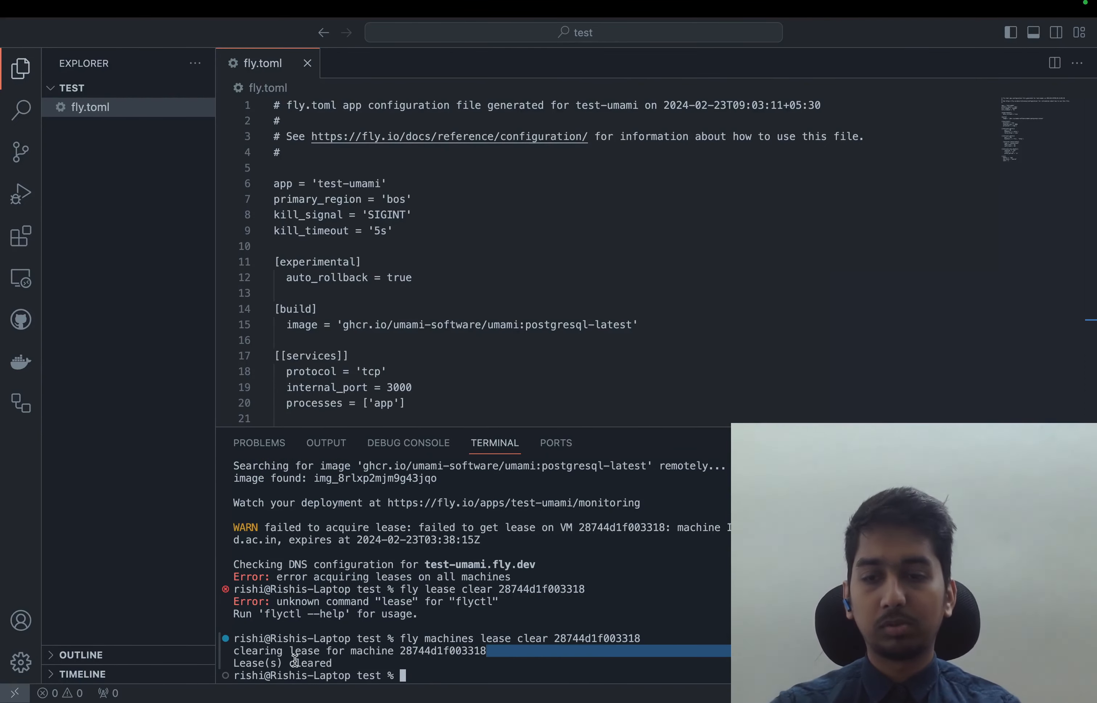
# Run fly deploy again and go to the deployment's monitoring page in the browser
pyautogui.write('fly deploy')
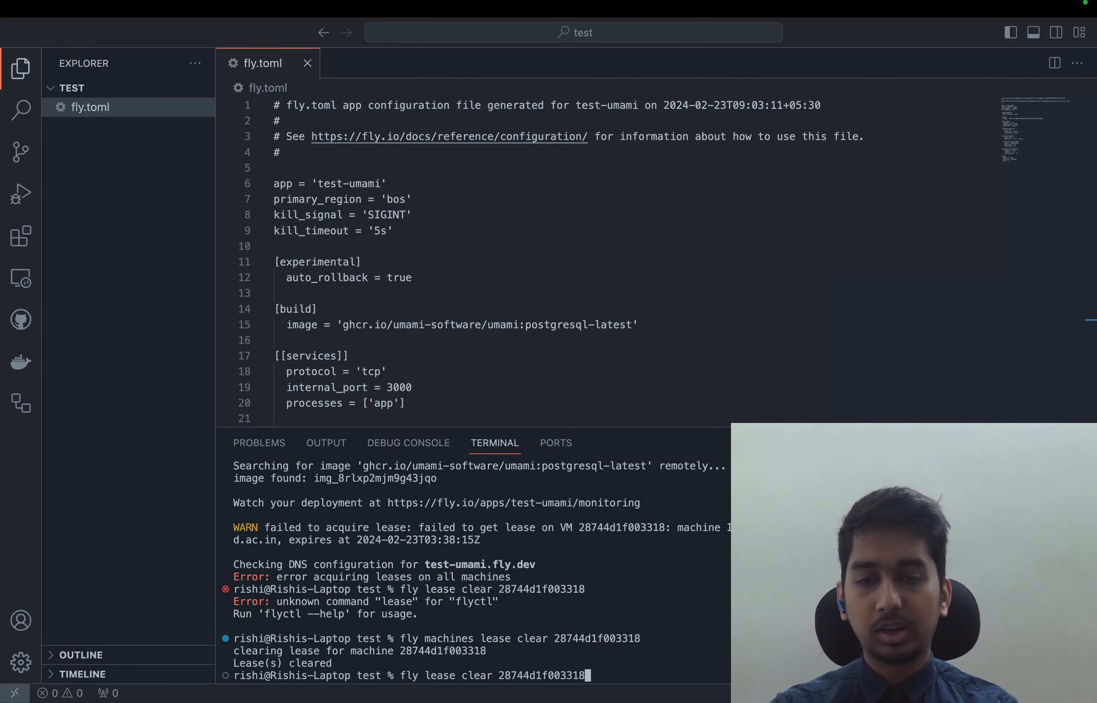
pyautogui.press('Return')
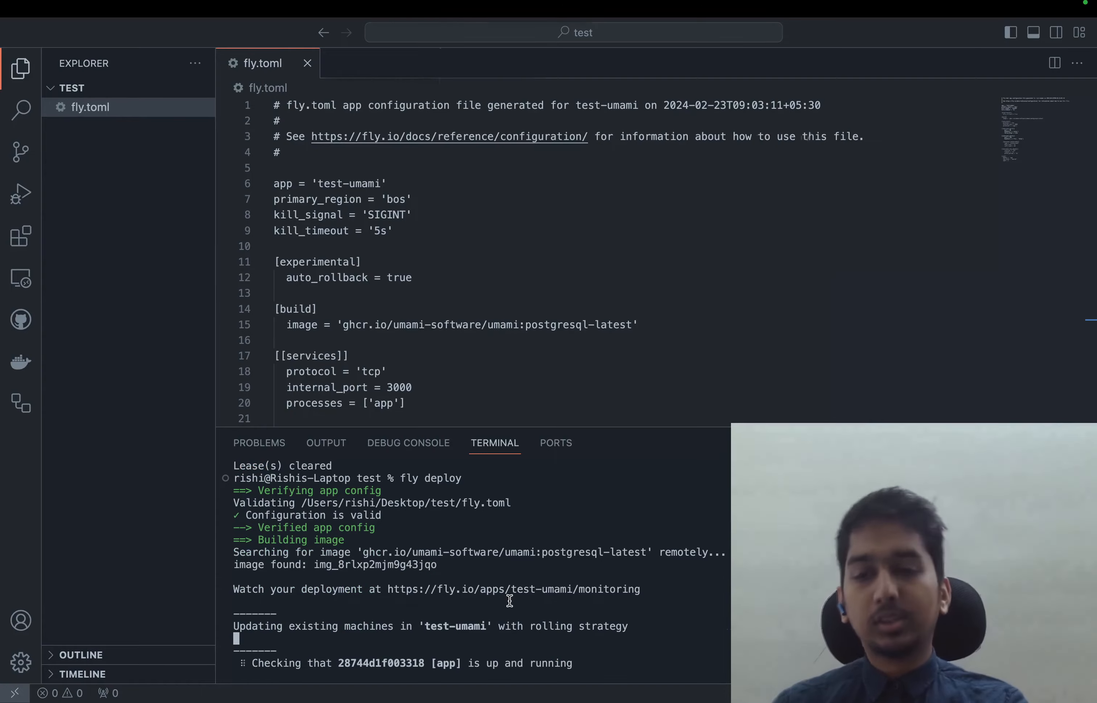
pyautogui.keyDown('super'); pyautogui.click(510, 594); pyautogui.keyUp('super')
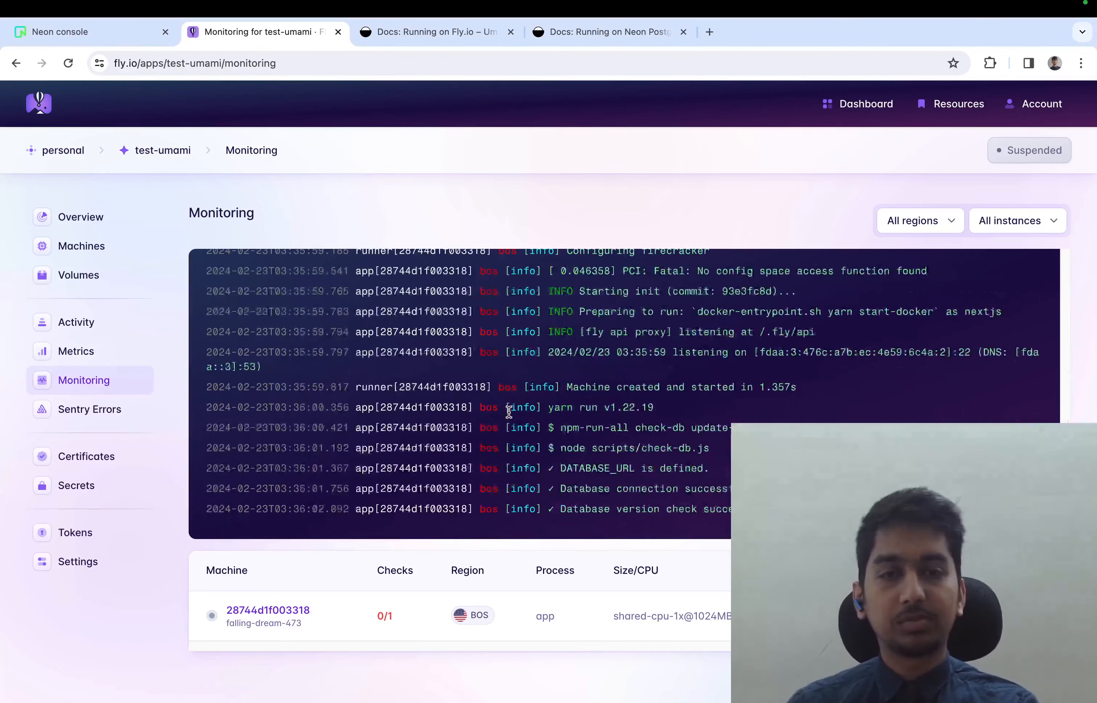
# Examine the new monitoring log entries for machine start, DATABASE_URL and connection checks, Prisma schema loading, migrations and server address
pyautogui.scroll(5, 603, 397)
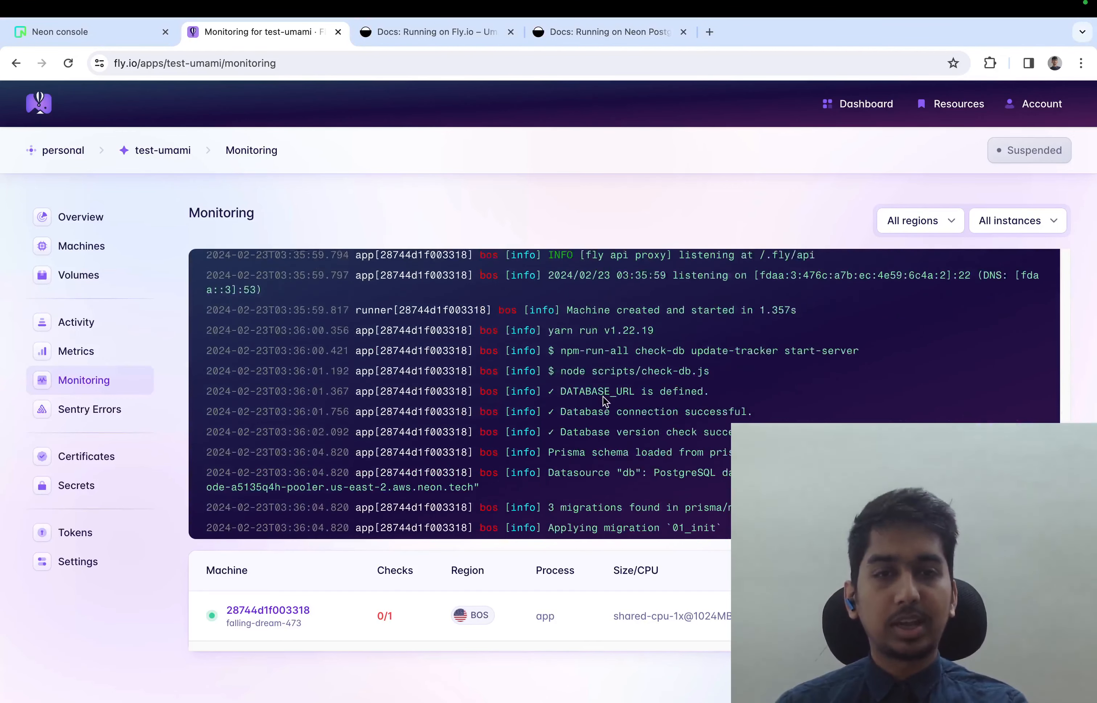
pyautogui.moveTo(575, 310); pyautogui.dragTo(835, 316)
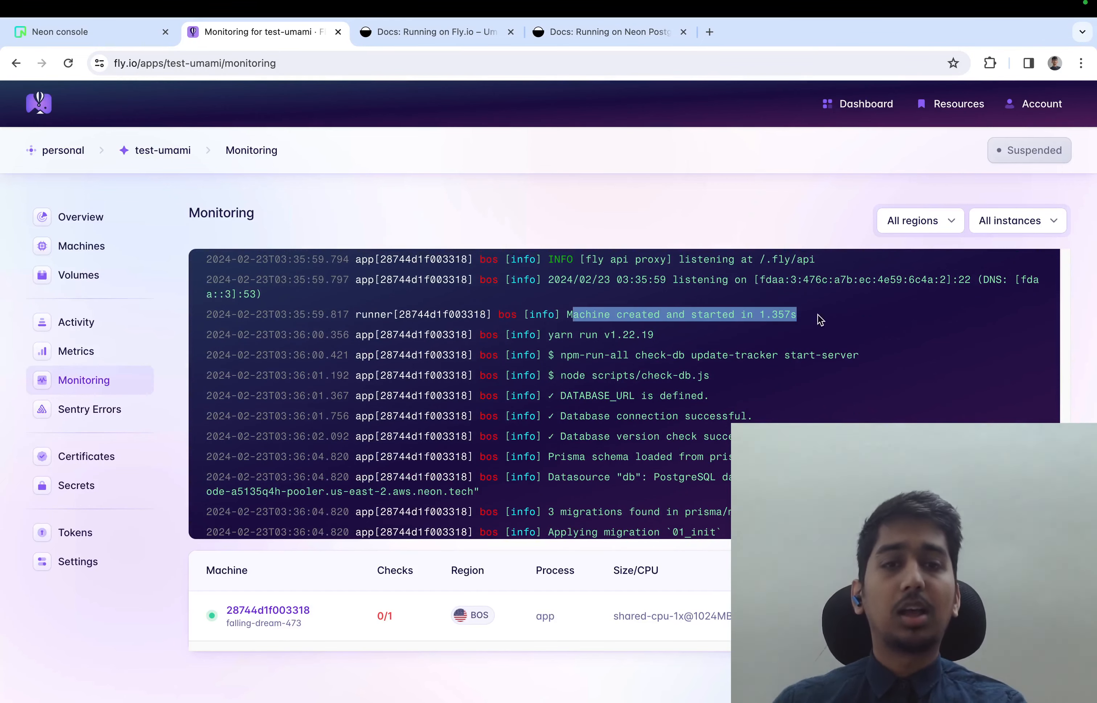
pyautogui.scroll(-2, 766, 341)
pyautogui.moveTo(560, 360); pyautogui.dragTo(731, 363)
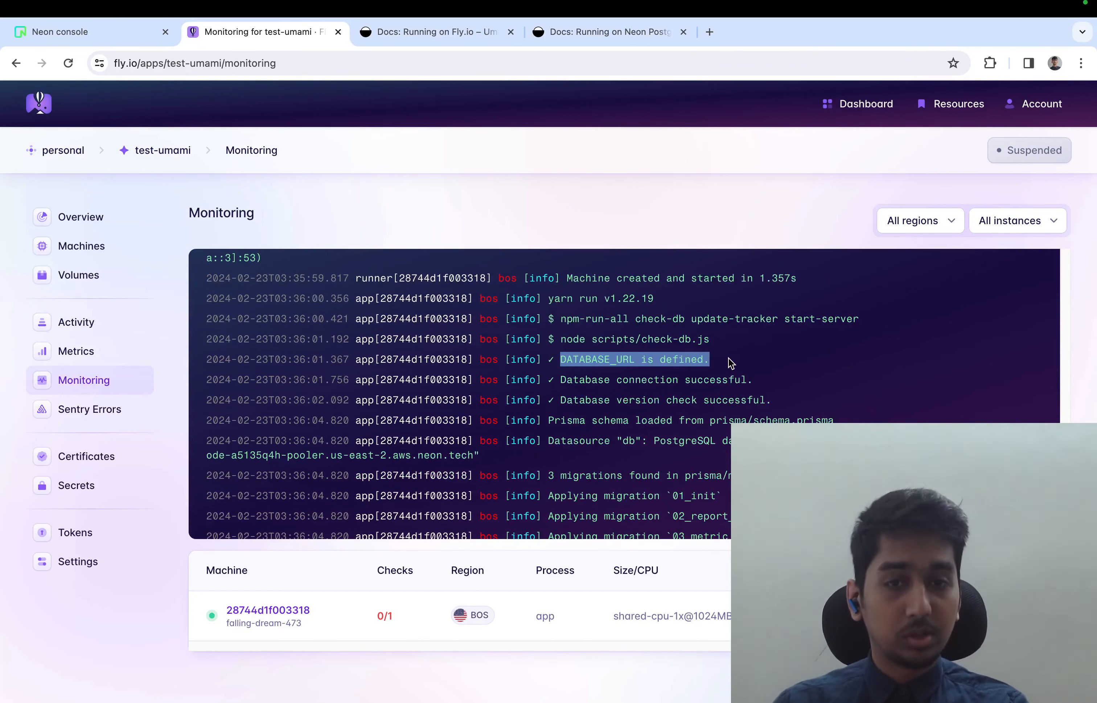
pyautogui.moveTo(559, 380); pyautogui.dragTo(786, 384)
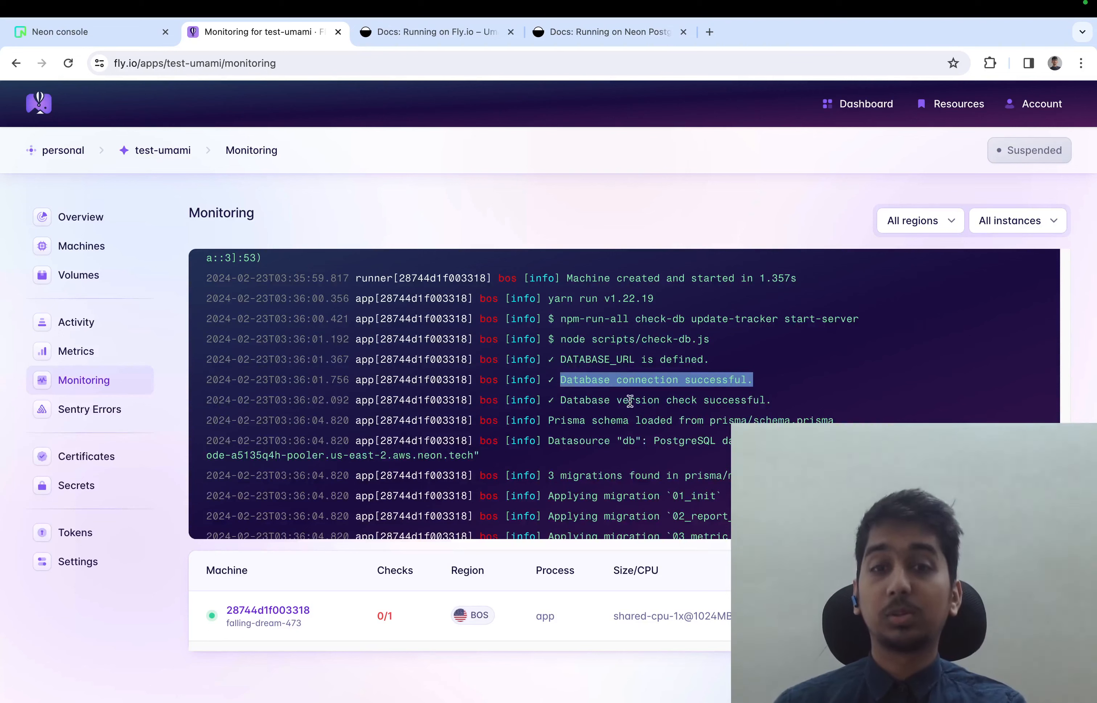
pyautogui.click(563, 398)
pyautogui.moveTo(563, 398); pyautogui.dragTo(794, 404)
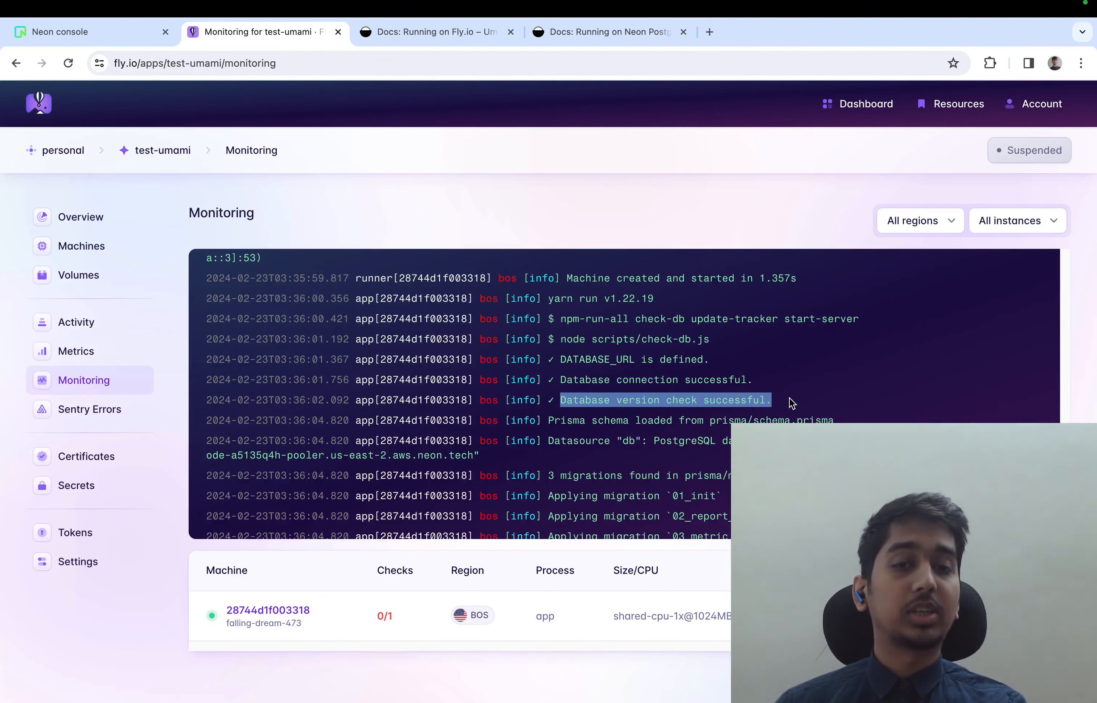
pyautogui.click(736, 398)
pyautogui.moveTo(548, 419); pyautogui.dragTo(832, 416)
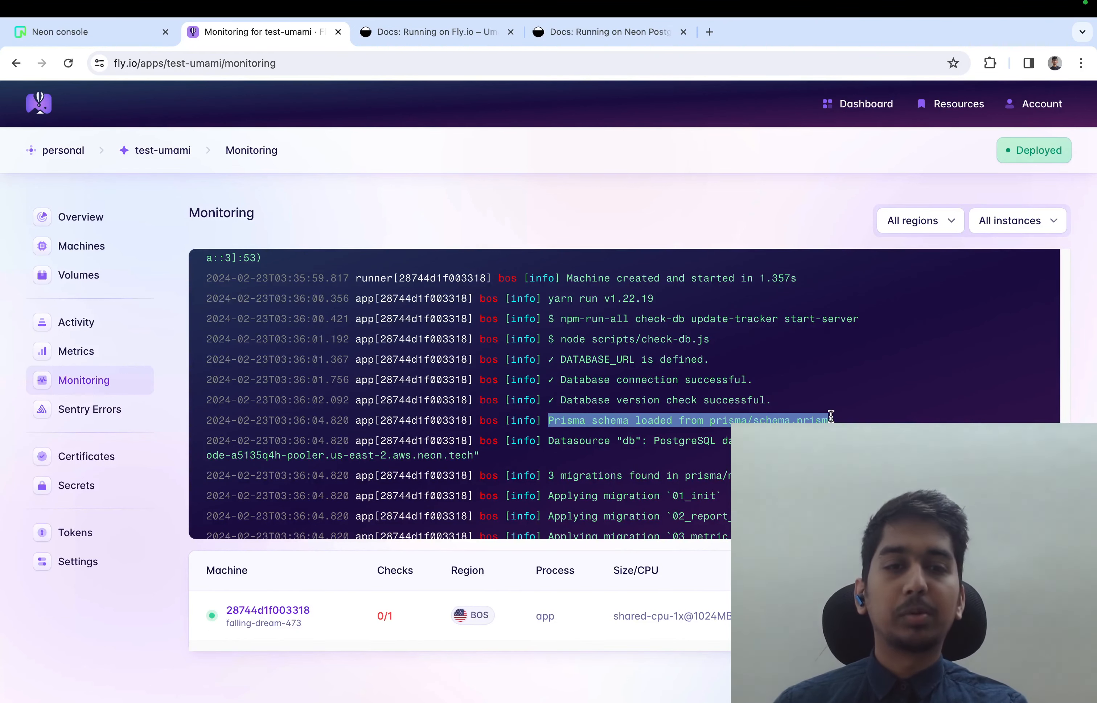
pyautogui.click(842, 416)
pyautogui.scroll(-7, 842, 416)
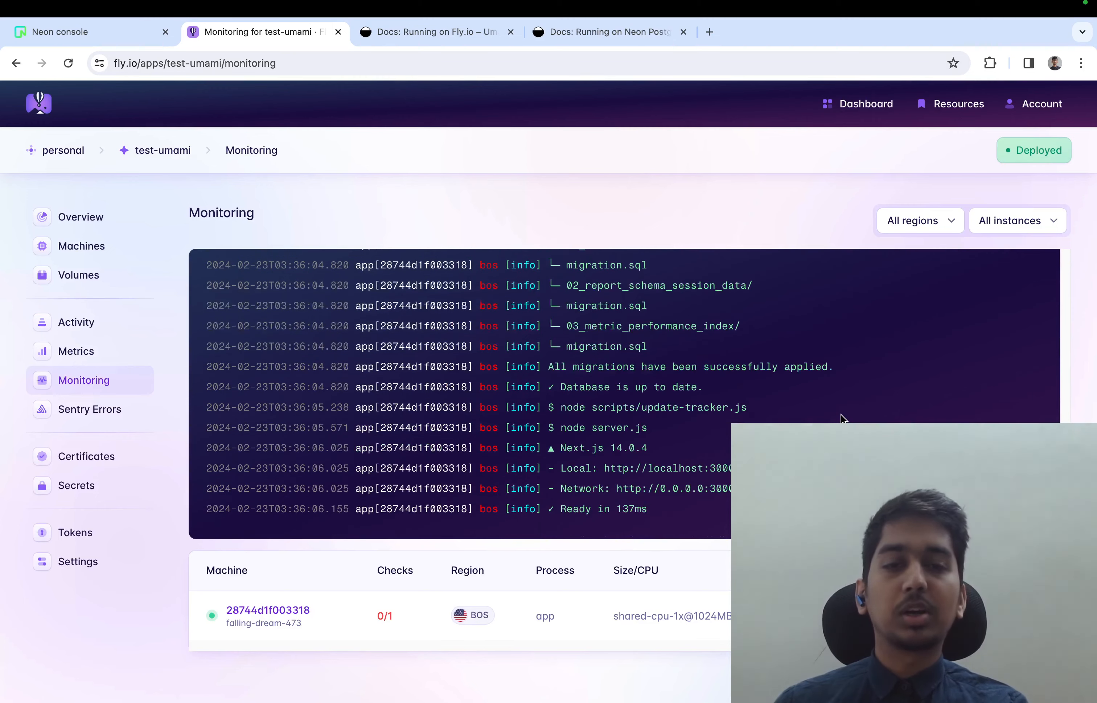
pyautogui.moveTo(560, 468); pyautogui.dragTo(738, 468)
pyautogui.click(743, 470)
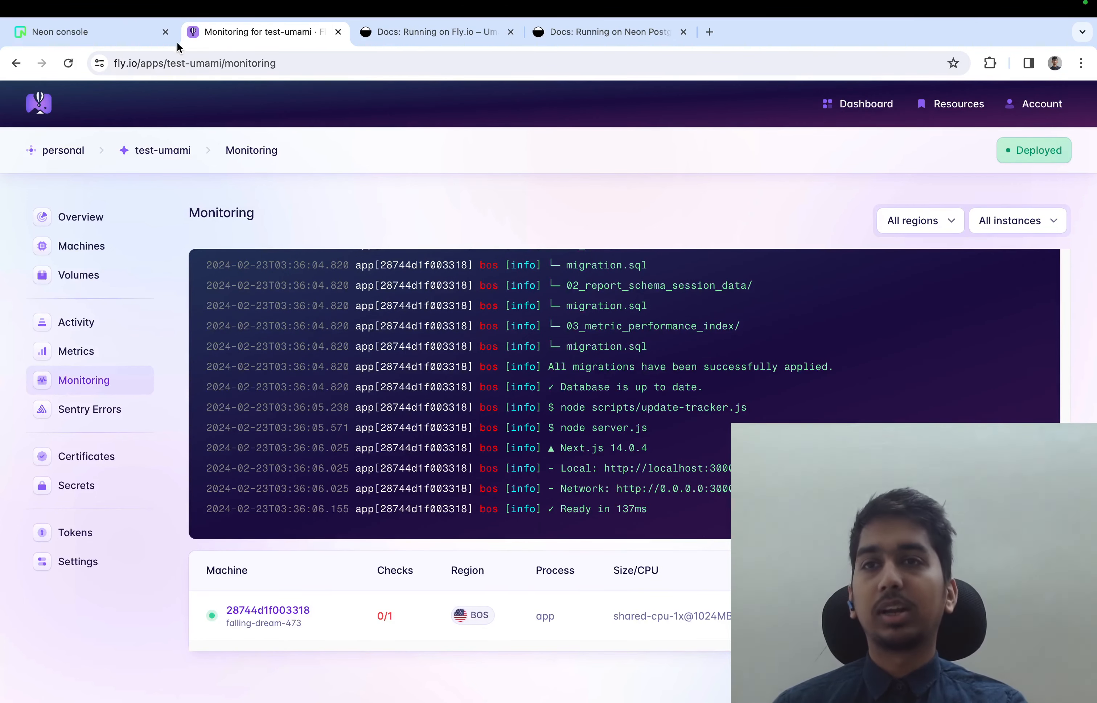
# Close the new project's connection details in the Neon console and inspect the main branch's databases, neondb table list and session table
pyautogui.click(138, 32)
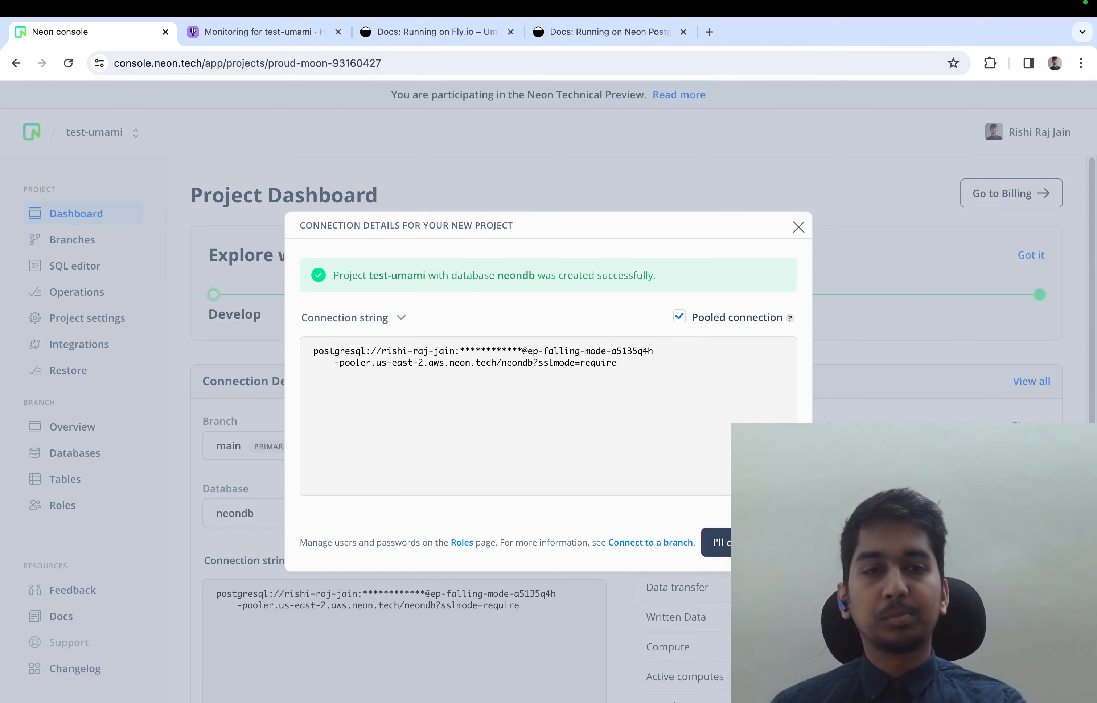
pyautogui.click(799, 227)
pyautogui.click(115, 458)
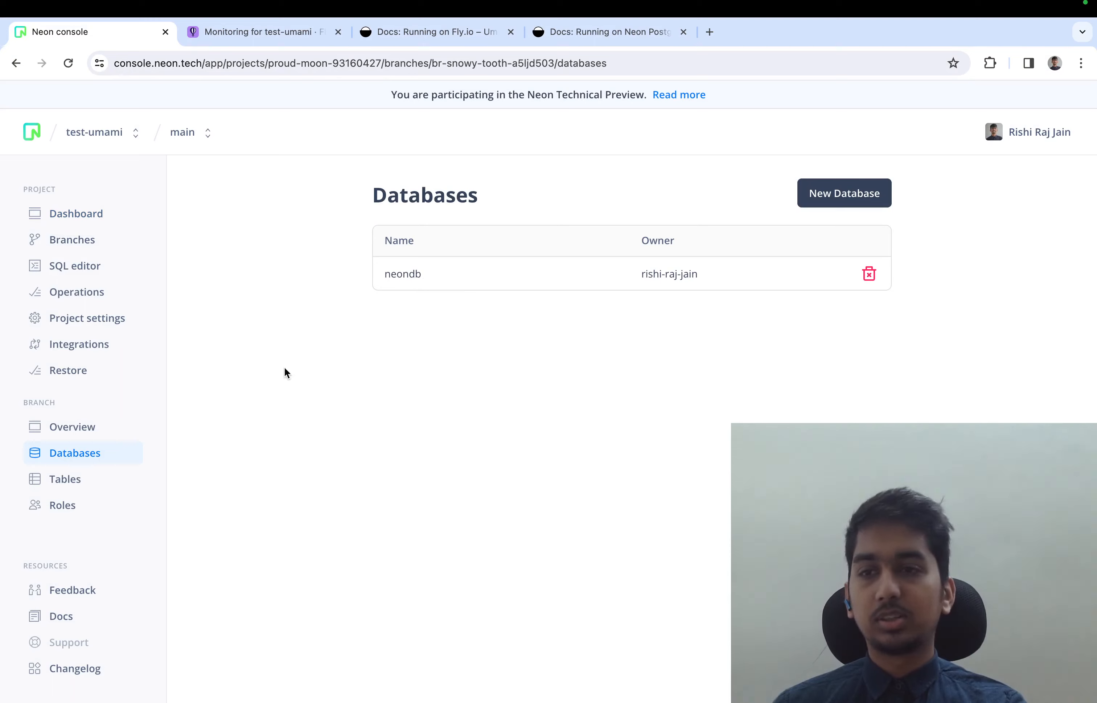
pyautogui.click(126, 484)
pyautogui.scroll(-3, 276, 502)
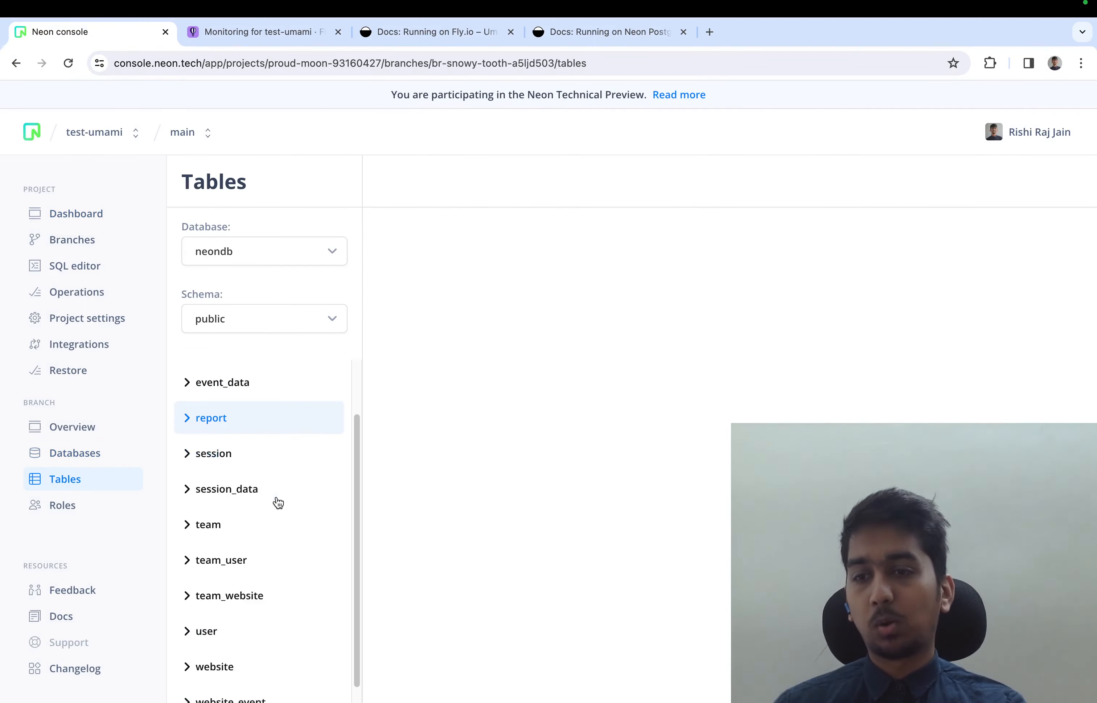
pyautogui.click(292, 436)
pyautogui.scroll(2, 292, 436)
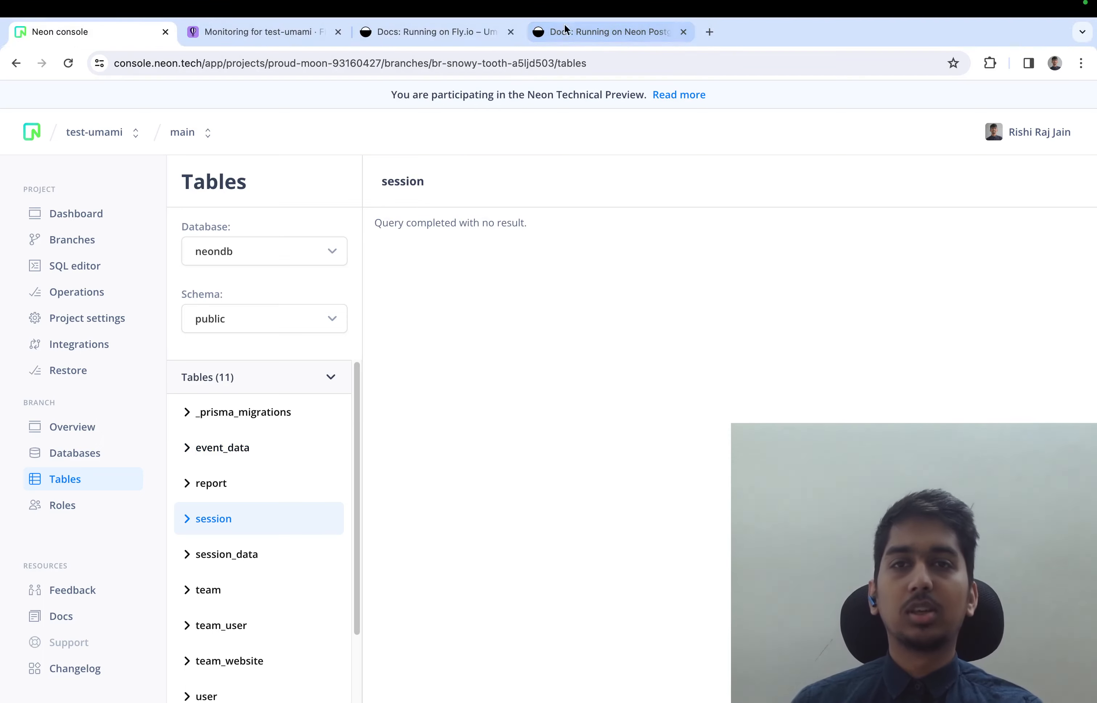
# Go to the test-umami app overview on Fly.io and open the deployed site at test-umami.fly.dev
pyautogui.click(285, 37)
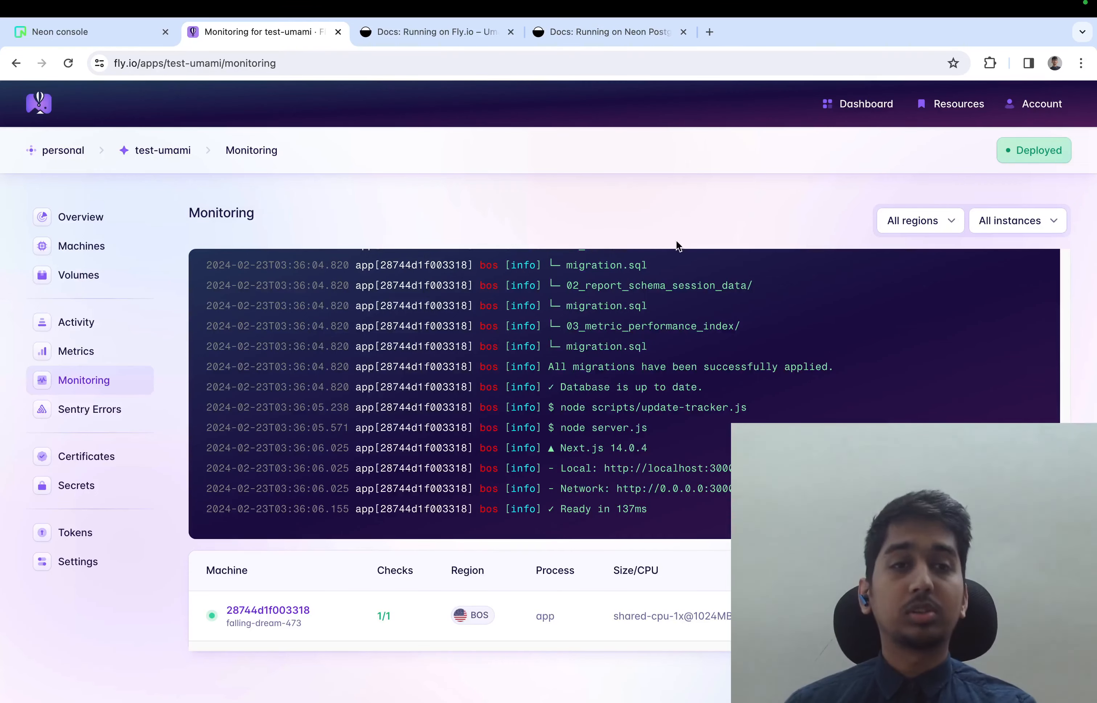
pyautogui.click(118, 220)
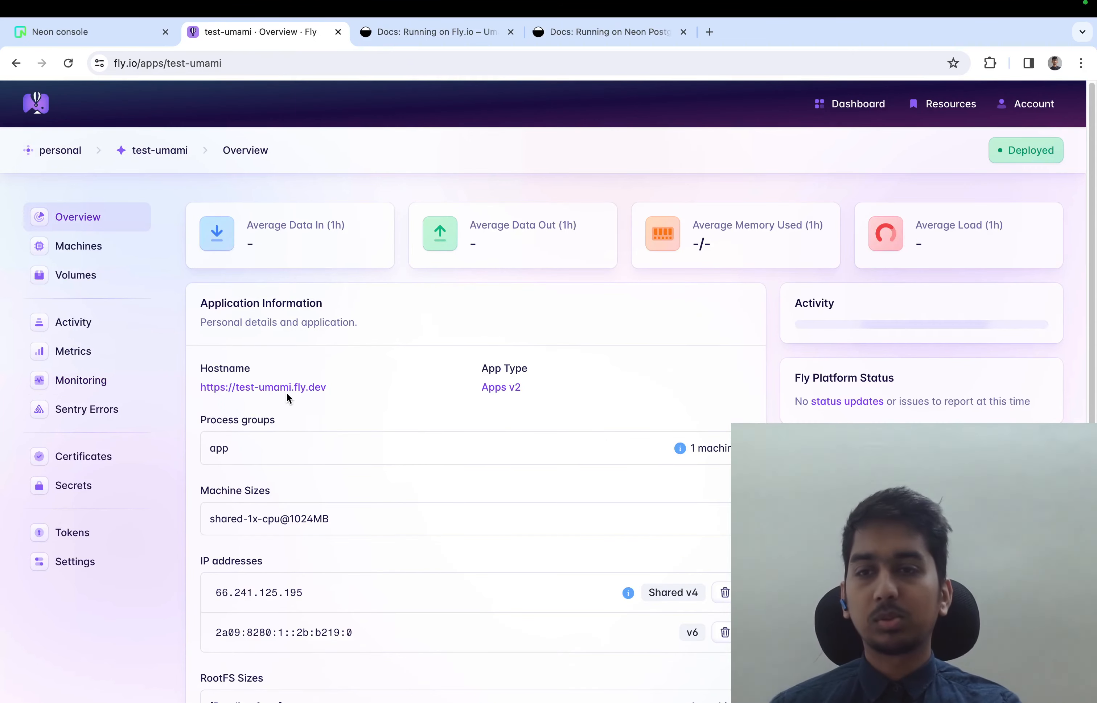
pyautogui.click(287, 389)
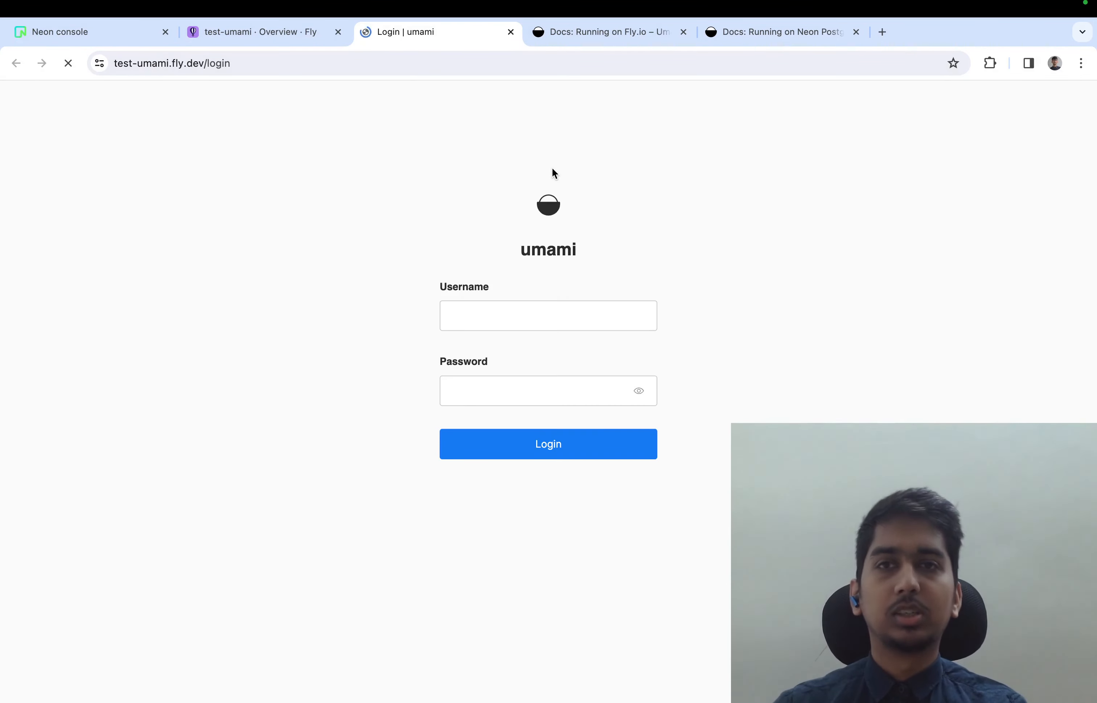
# Log in to Umami with the username admin and the account password
pyautogui.write('admin')
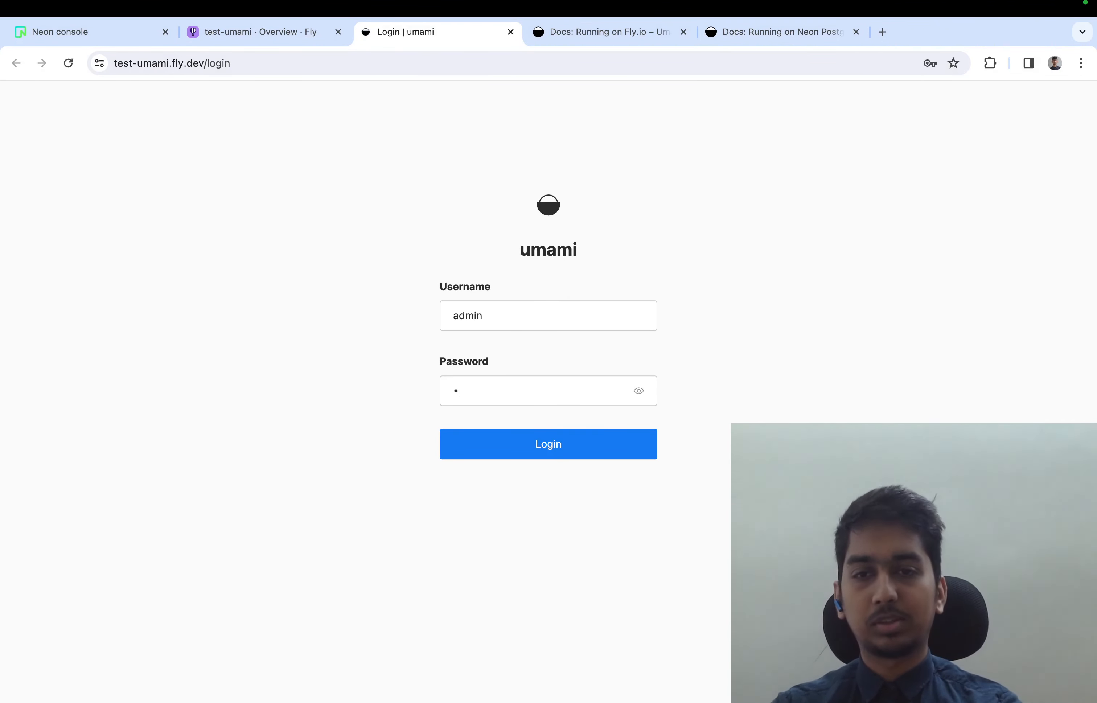
pyautogui.write('umami')
pyautogui.click(492, 449)
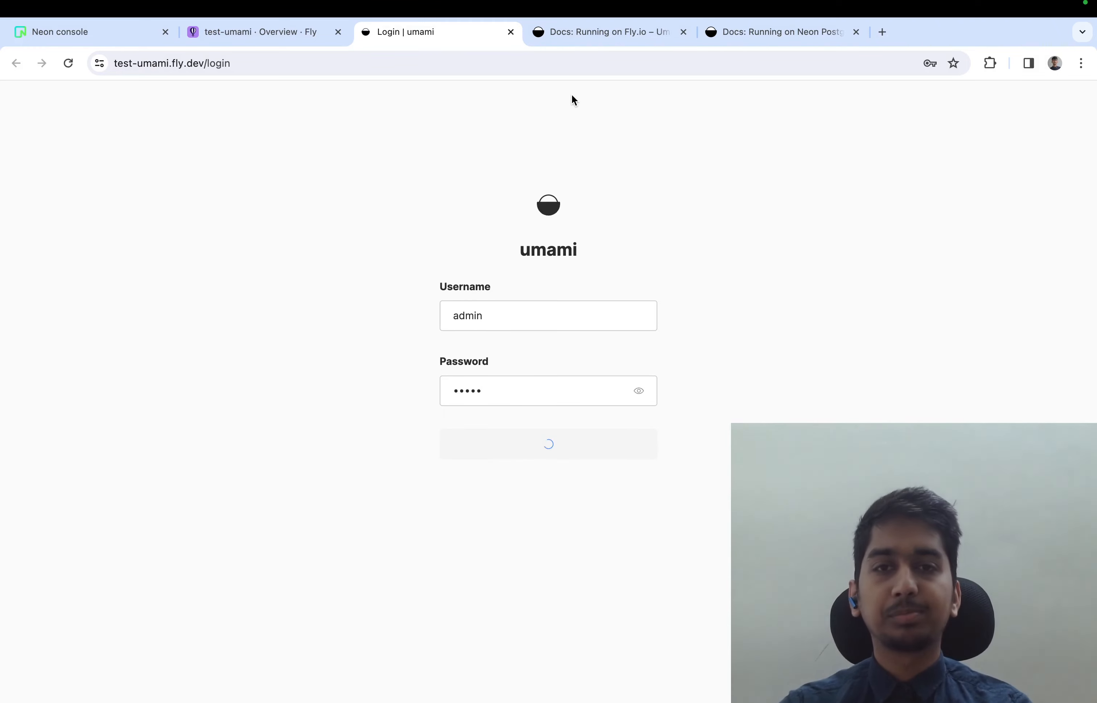
pyautogui.click(874, 283)
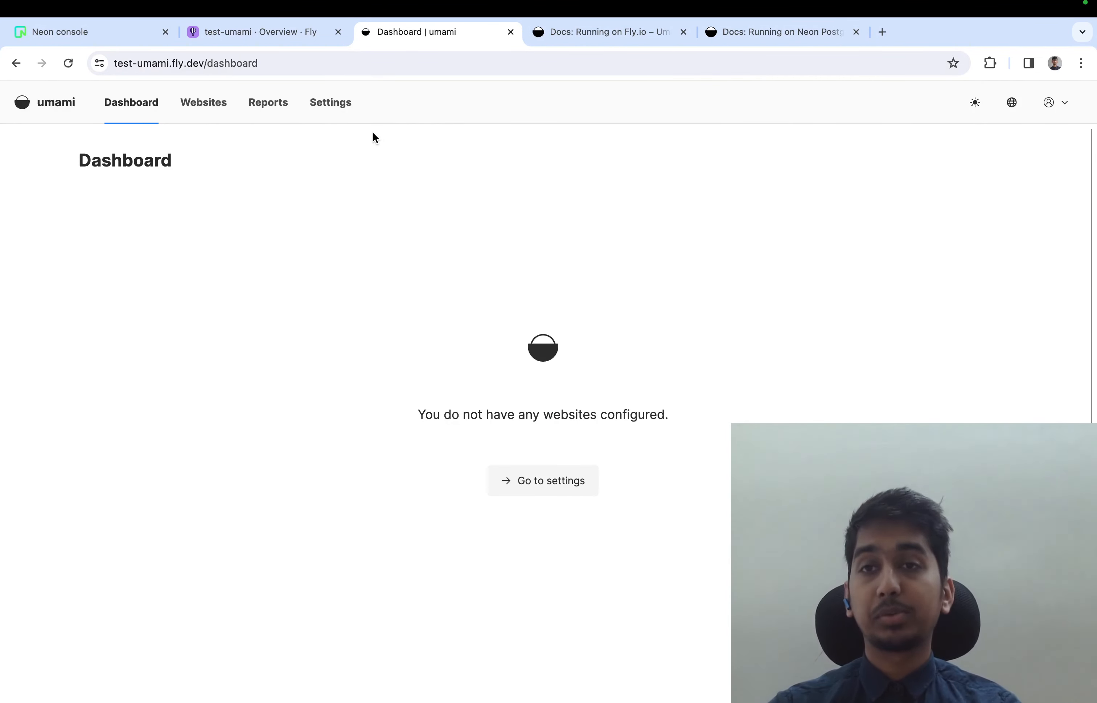
# Open the admin account's profile settings and switch to the website settings
pyautogui.click(1053, 103)
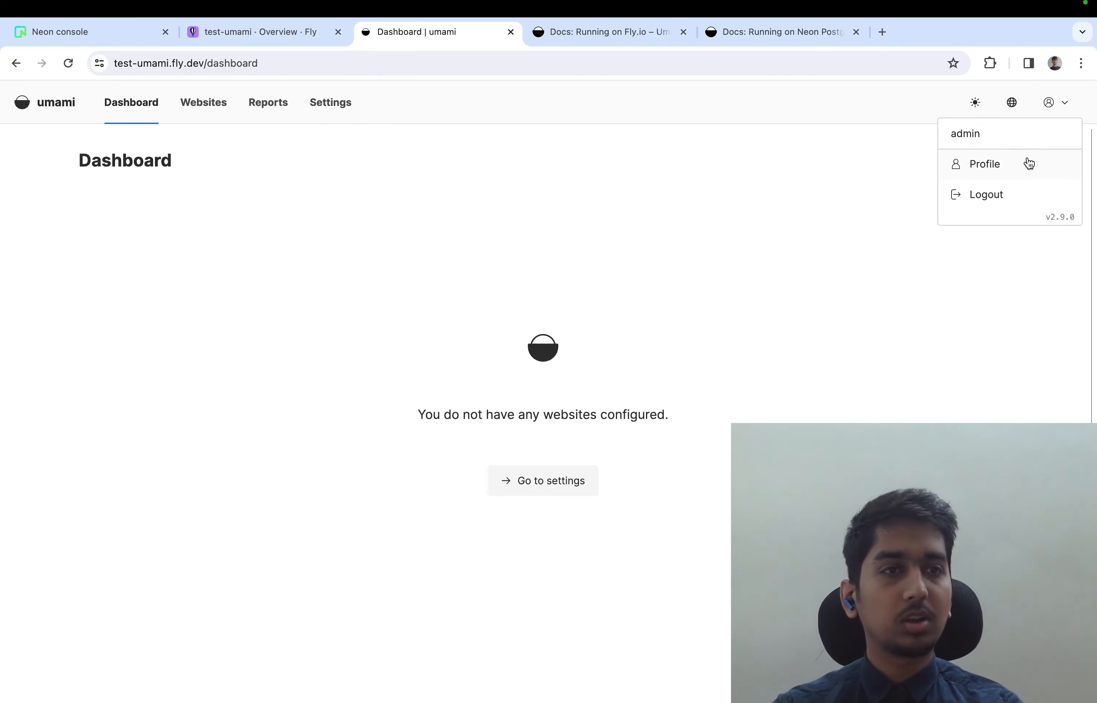
pyautogui.click(1029, 163)
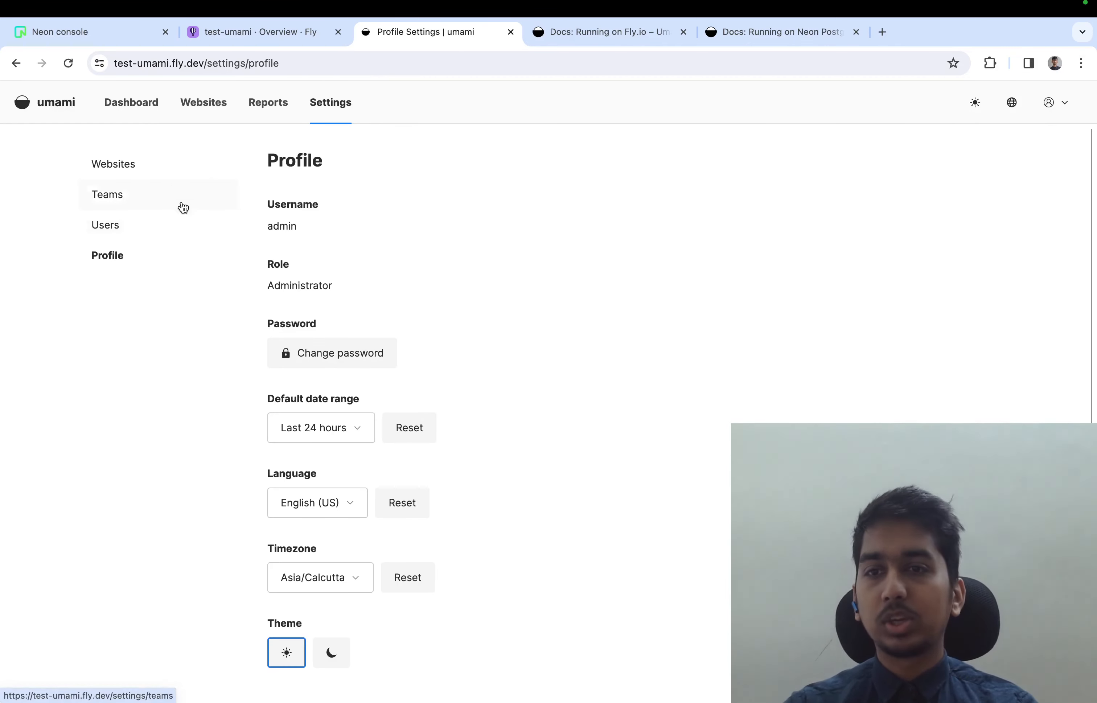
pyautogui.click(209, 199)
pyautogui.click(209, 173)
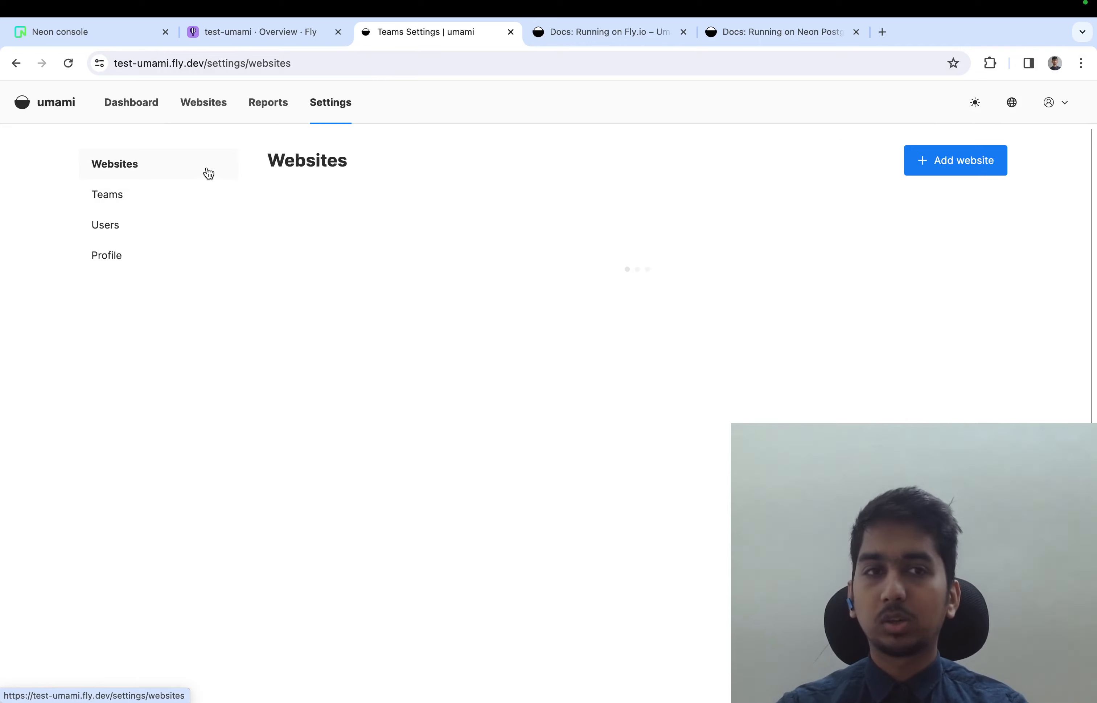
# Add a website with the name itsmy.fyi and the domain itsmy.fyi, and save it
pyautogui.click(912, 171)
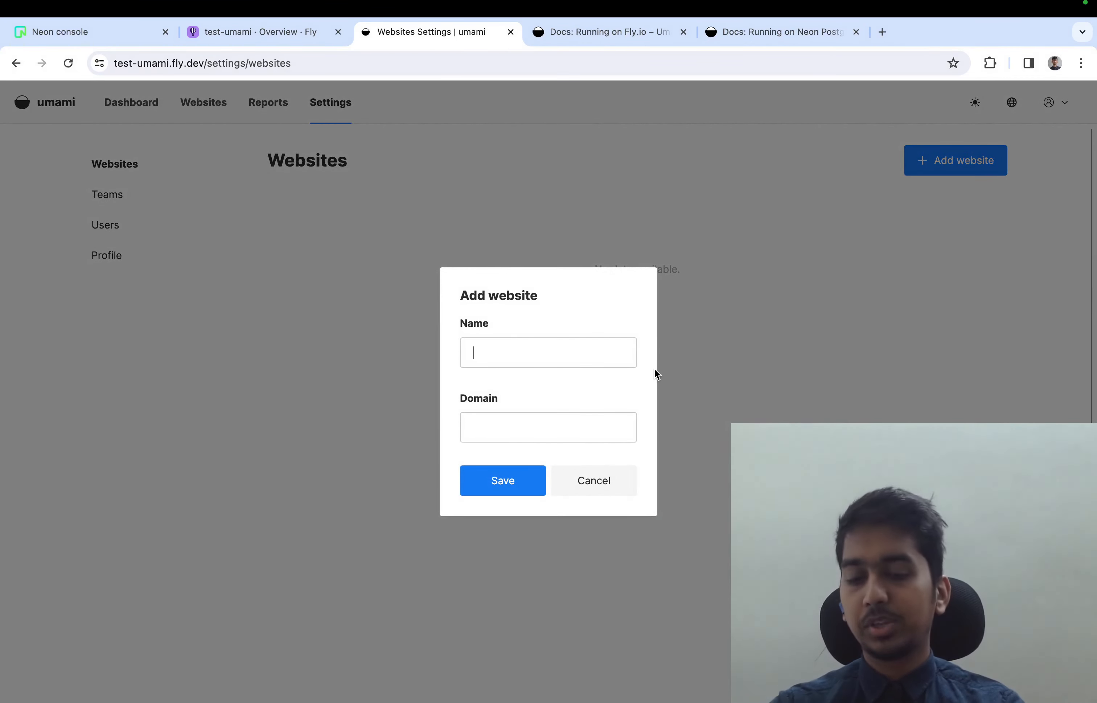
pyautogui.write('itsmy.fyi')
pyautogui.press('super+a')
pyautogui.press('super+c')
pyautogui.click(558, 431)
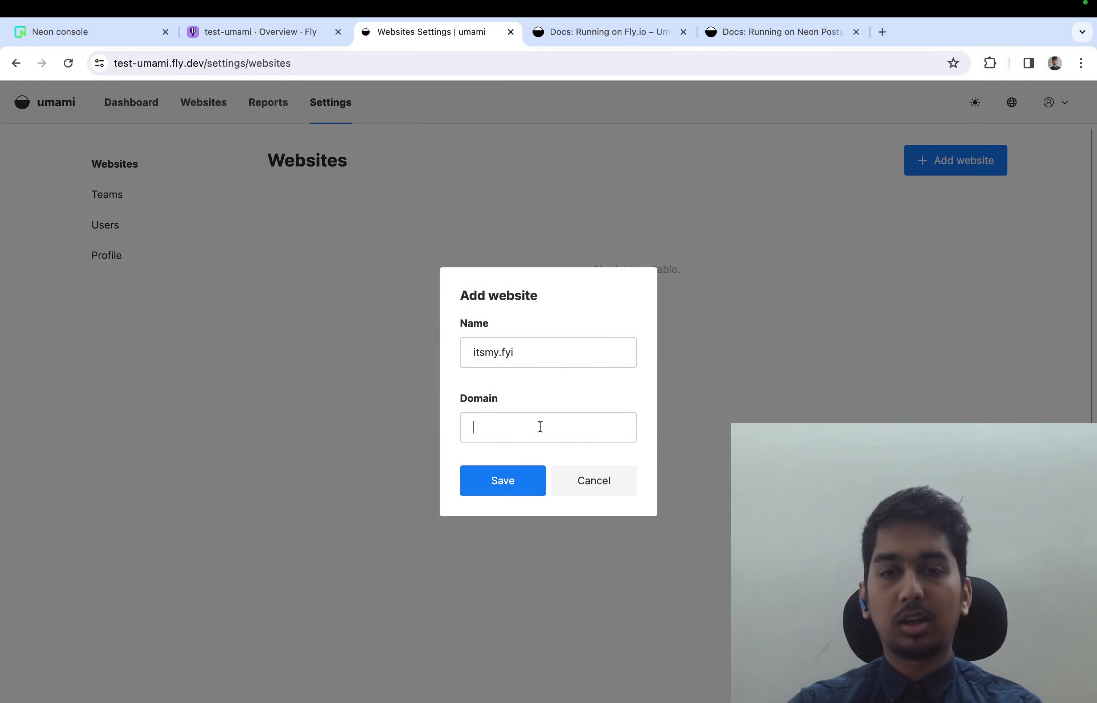
pyautogui.press('super+v')
pyautogui.click(498, 487)
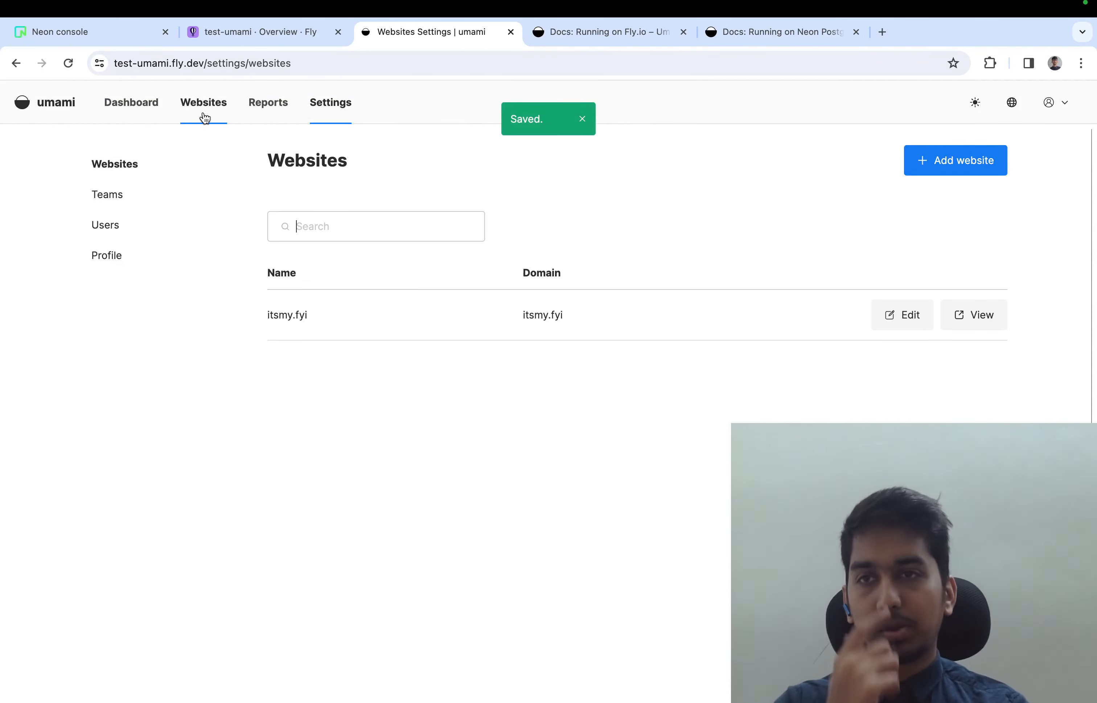
# Open the itsmy.fyi website for editing from the websites list and copy its tracking code
pyautogui.click(191, 114)
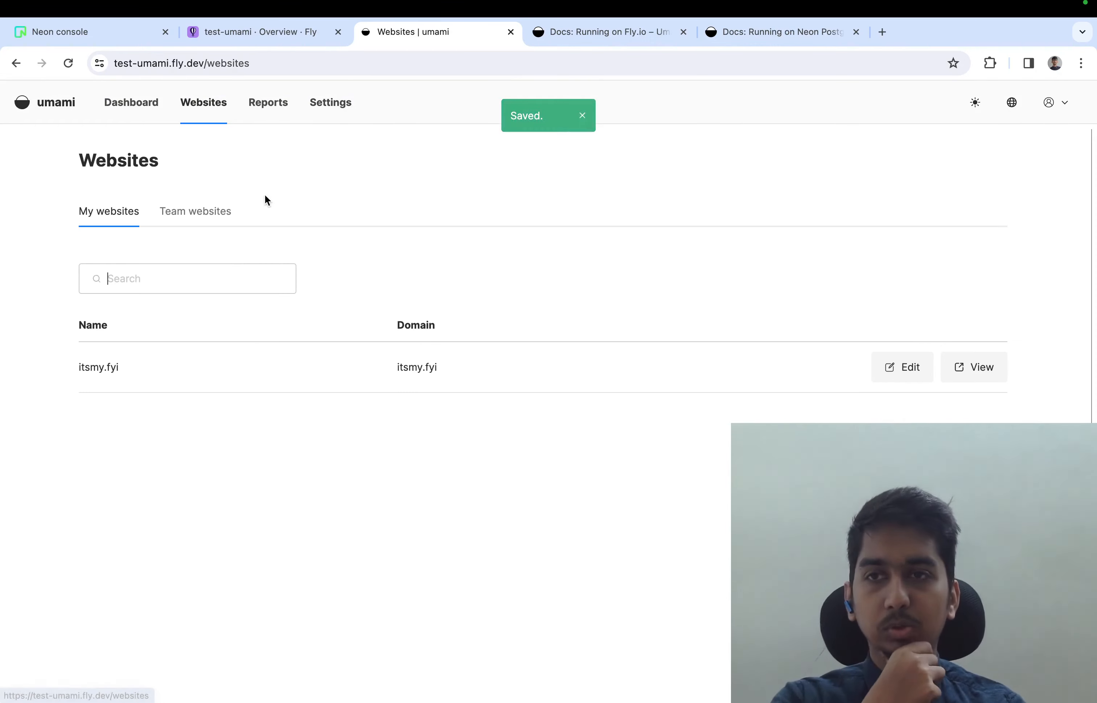
pyautogui.click(910, 371)
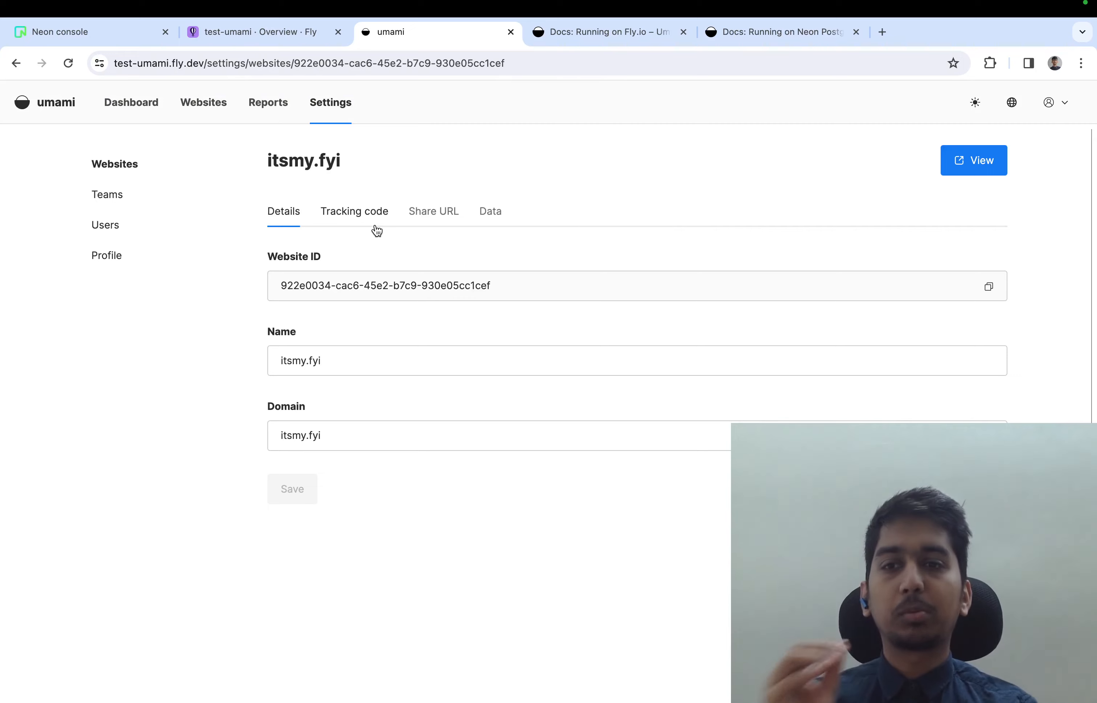
pyautogui.click(377, 229)
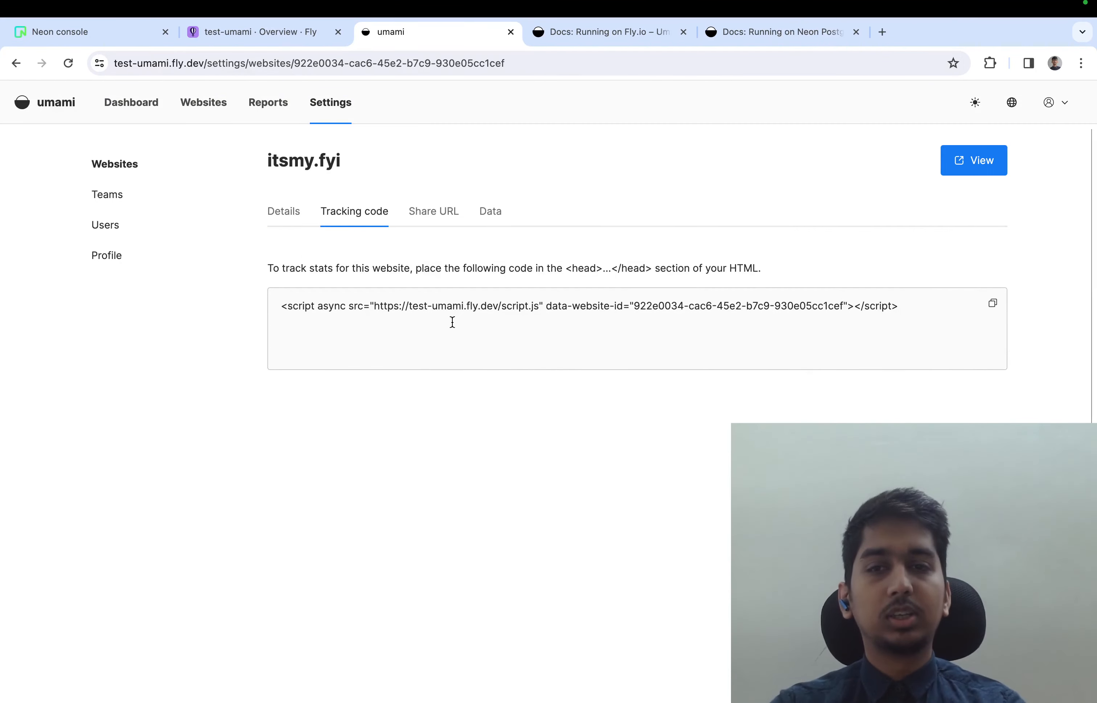
pyautogui.click(993, 306)
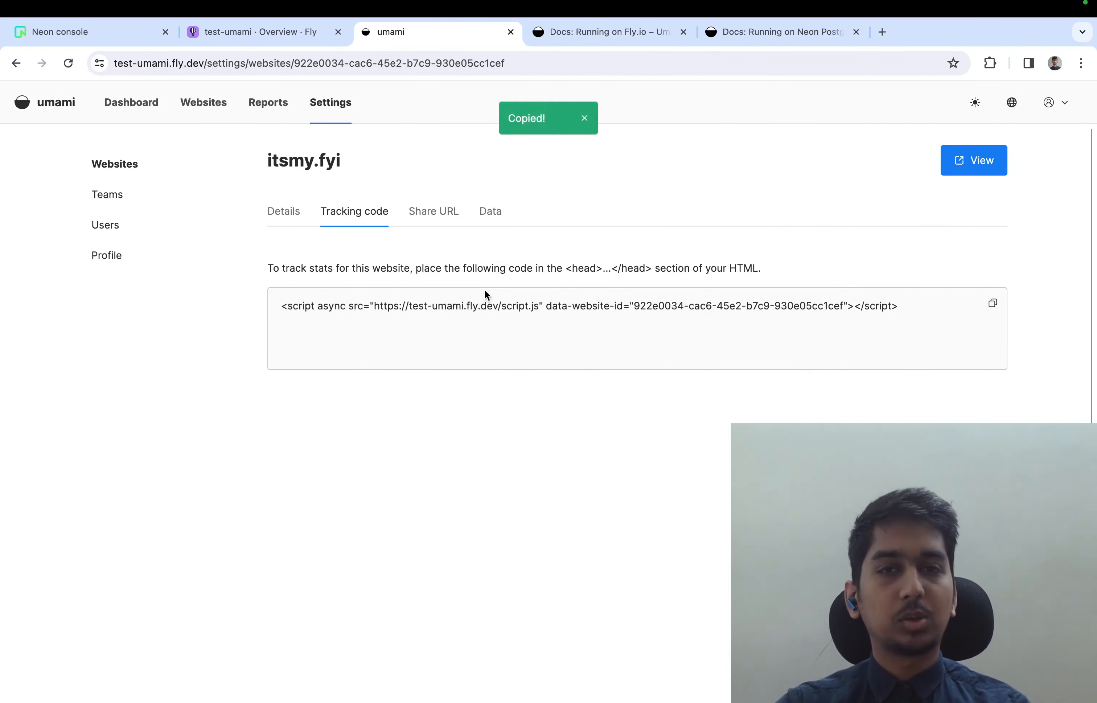
# Switch to the itsmy.fyi repository on GitHub in a new browser tab and open src/pages/index.astro for editing
pyautogui.hotkey('ctrl', 't')
pyautogui.write('github.com/rishi-raj-jain/its')
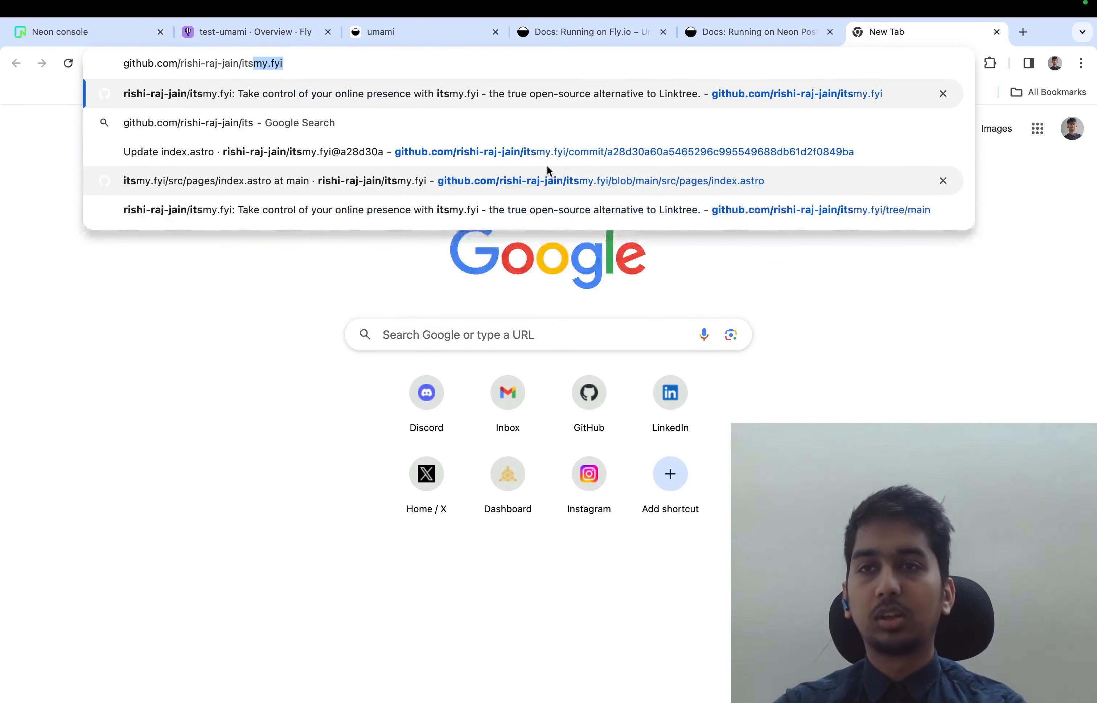
pyautogui.press('Return')
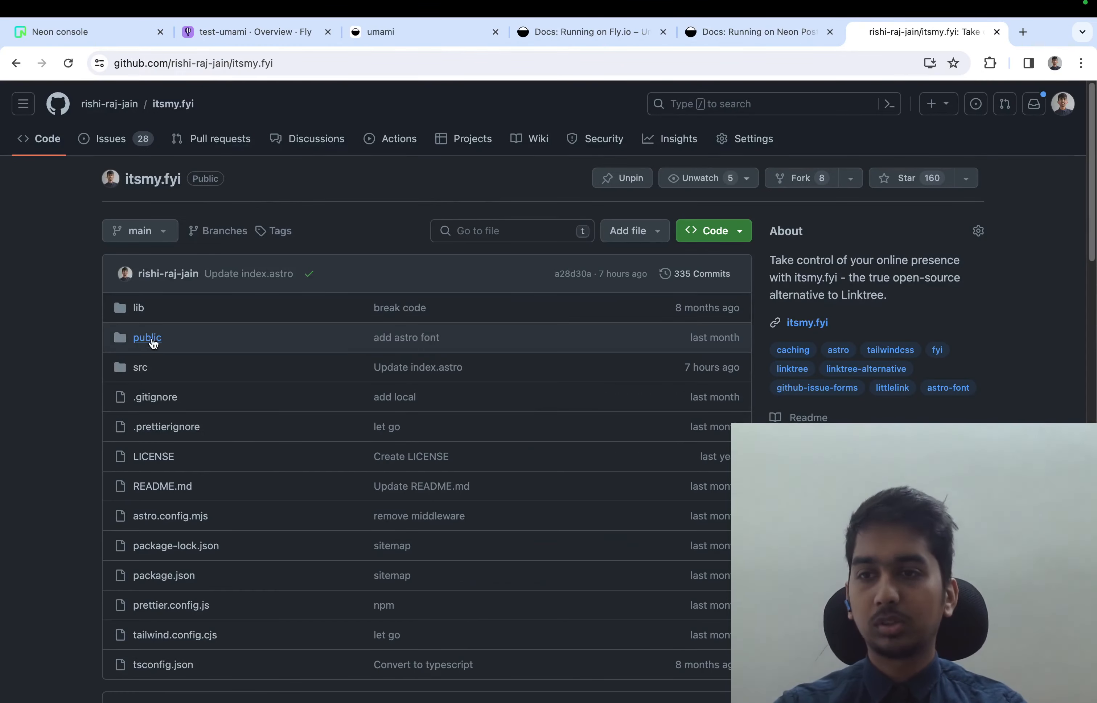
pyautogui.click(141, 368)
pyautogui.click(293, 382)
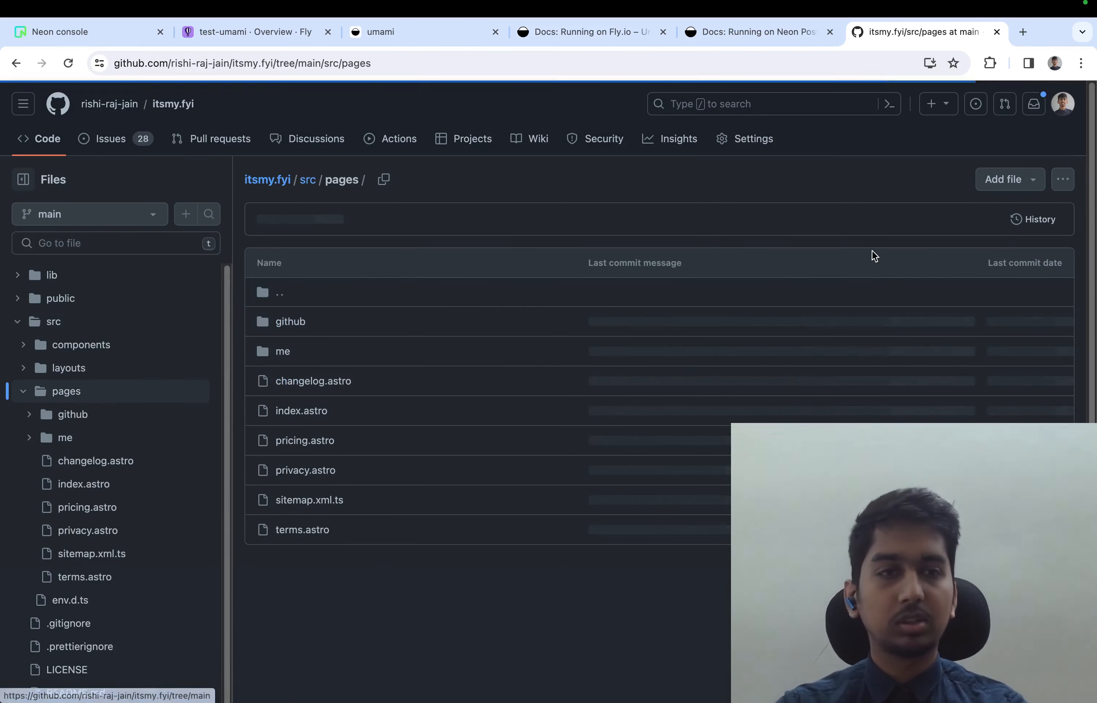
pyautogui.click(319, 418)
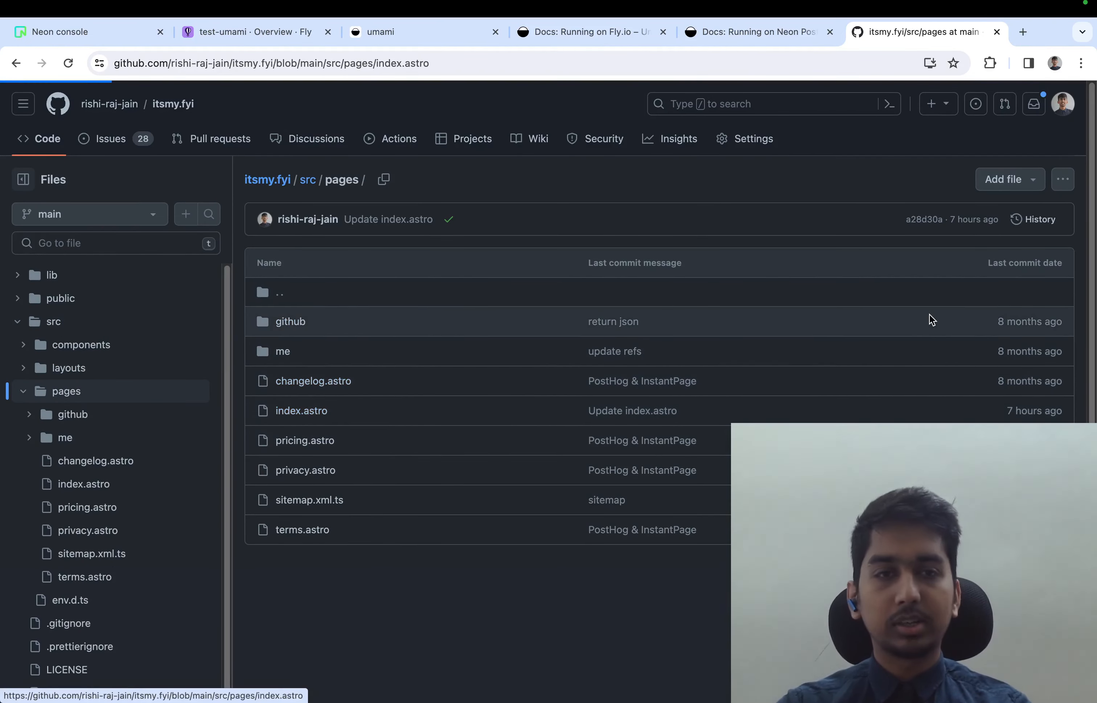
pyautogui.click(1011, 262)
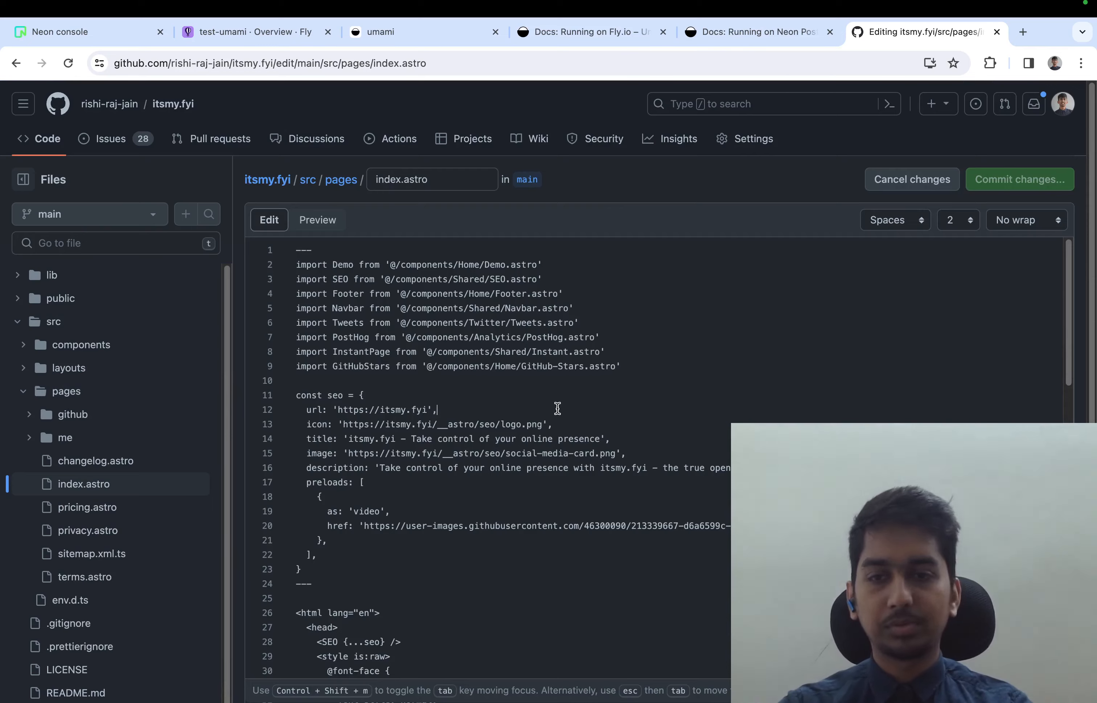
# Replace the analytics script near the end of index.astro with the copied tracking code and commit directly to the main branch
pyautogui.scroll(-15, 556, 409)
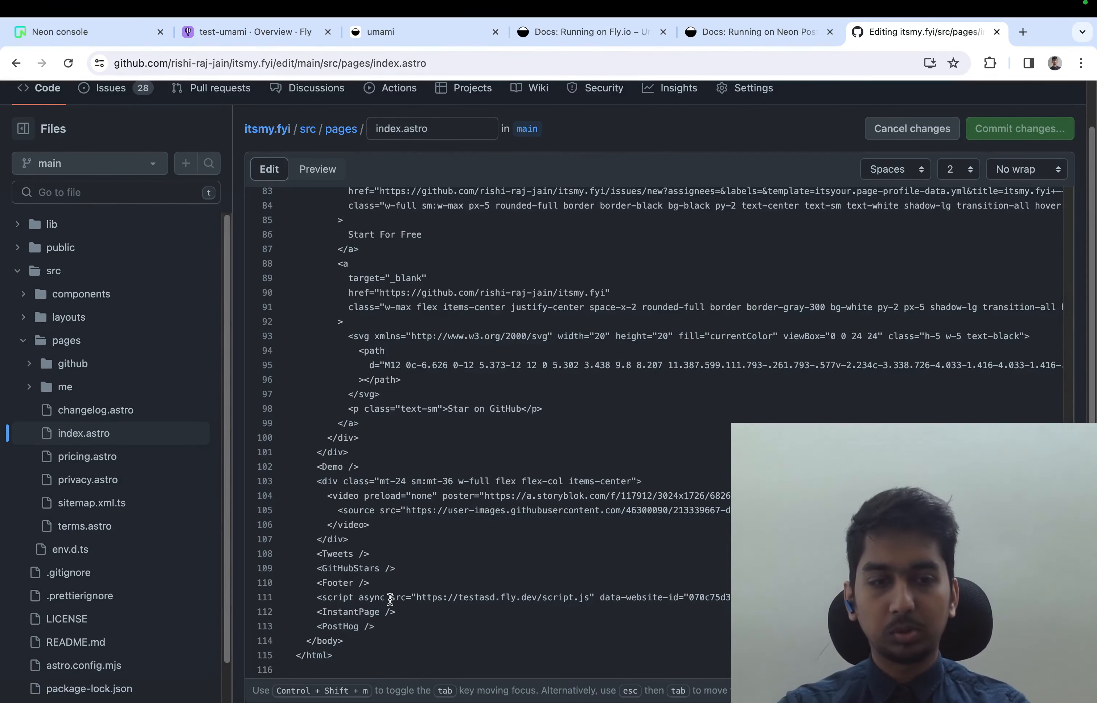
pyautogui.click(1047, 133)
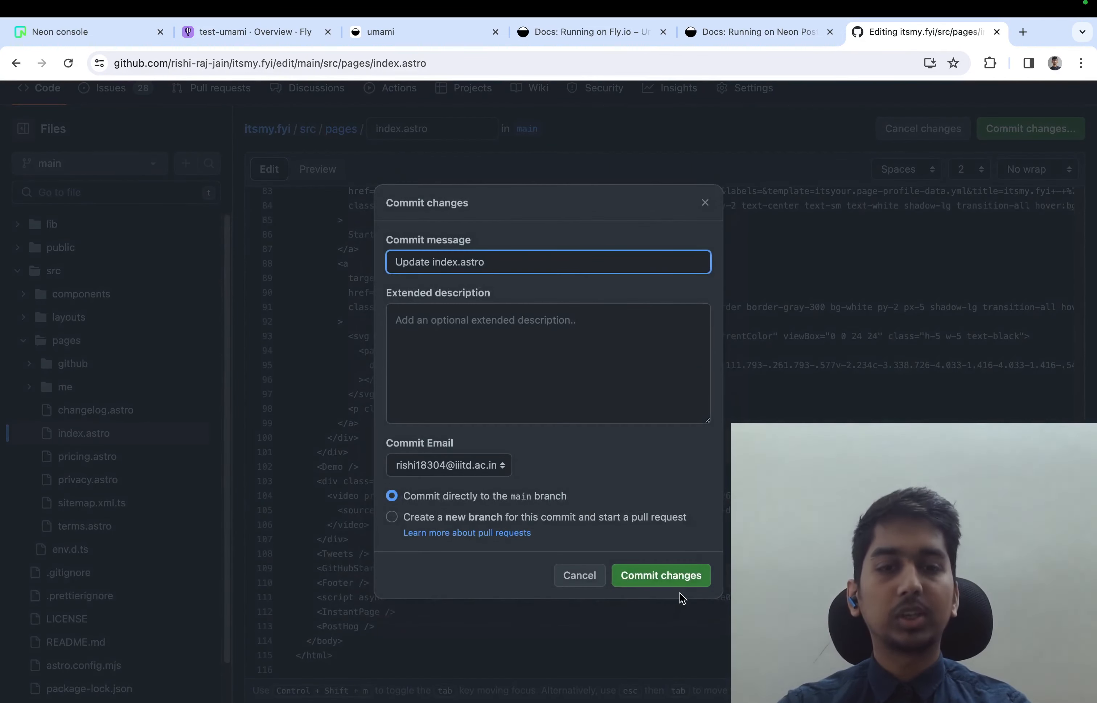
pyautogui.click(681, 582)
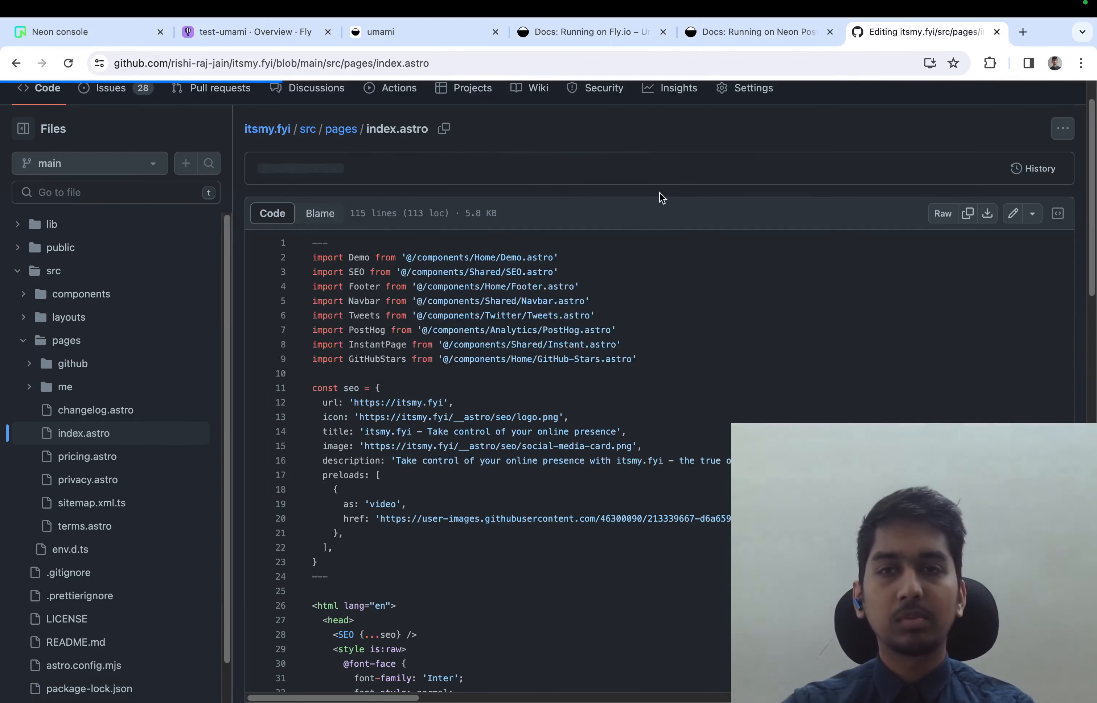
# Return to the itsmy.fyi repository's main page and view the latest commit's status checks
pyautogui.click(289, 69)
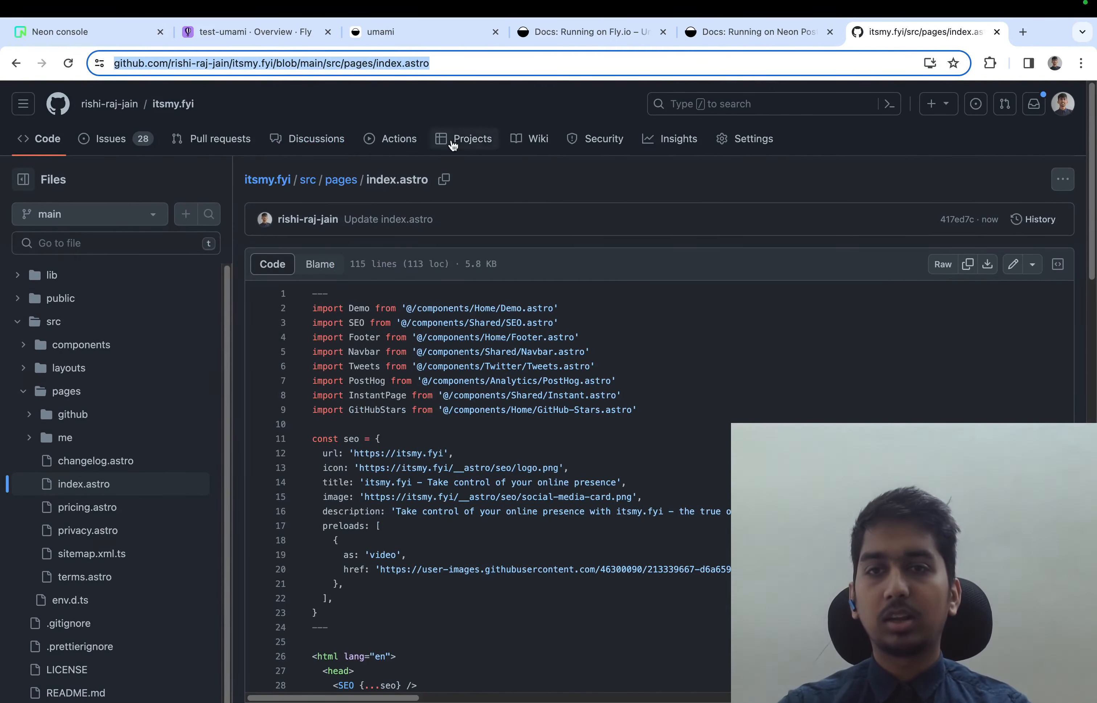
pyautogui.click(569, 202)
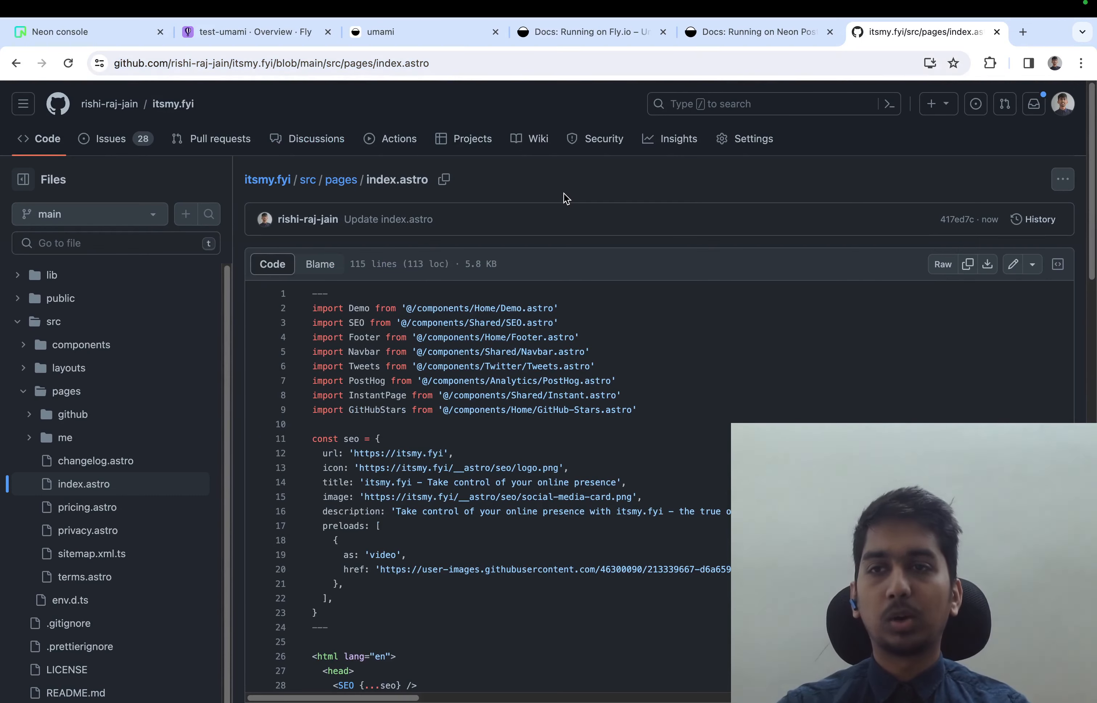
pyautogui.click(187, 107)
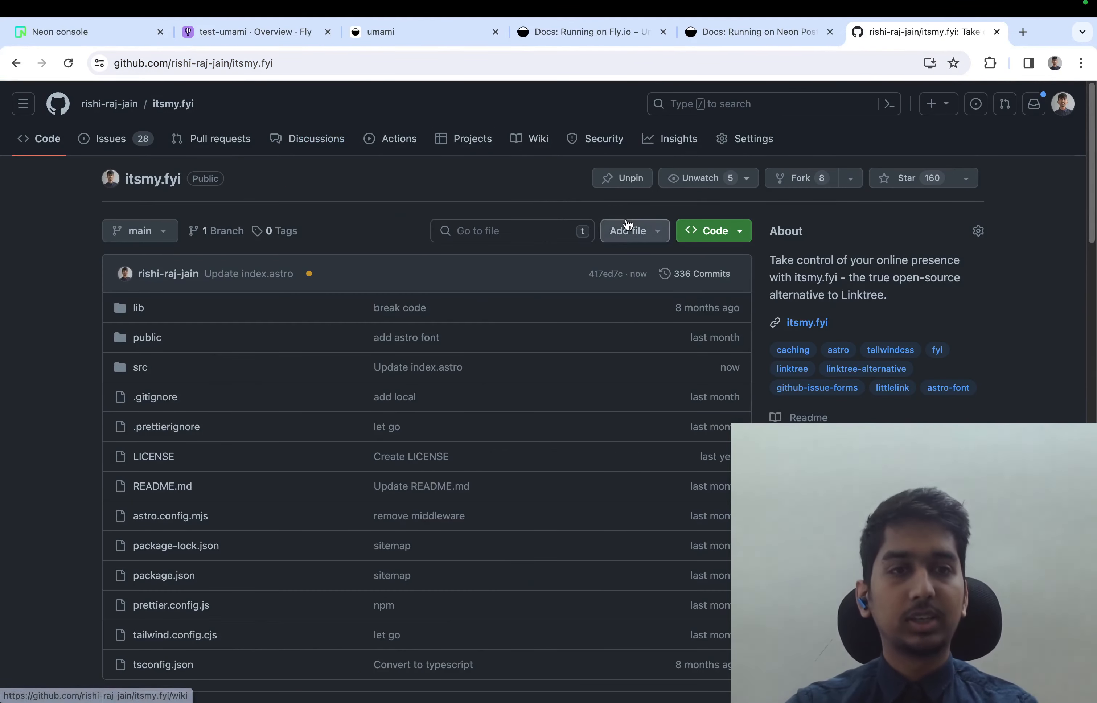
pyautogui.click(313, 275)
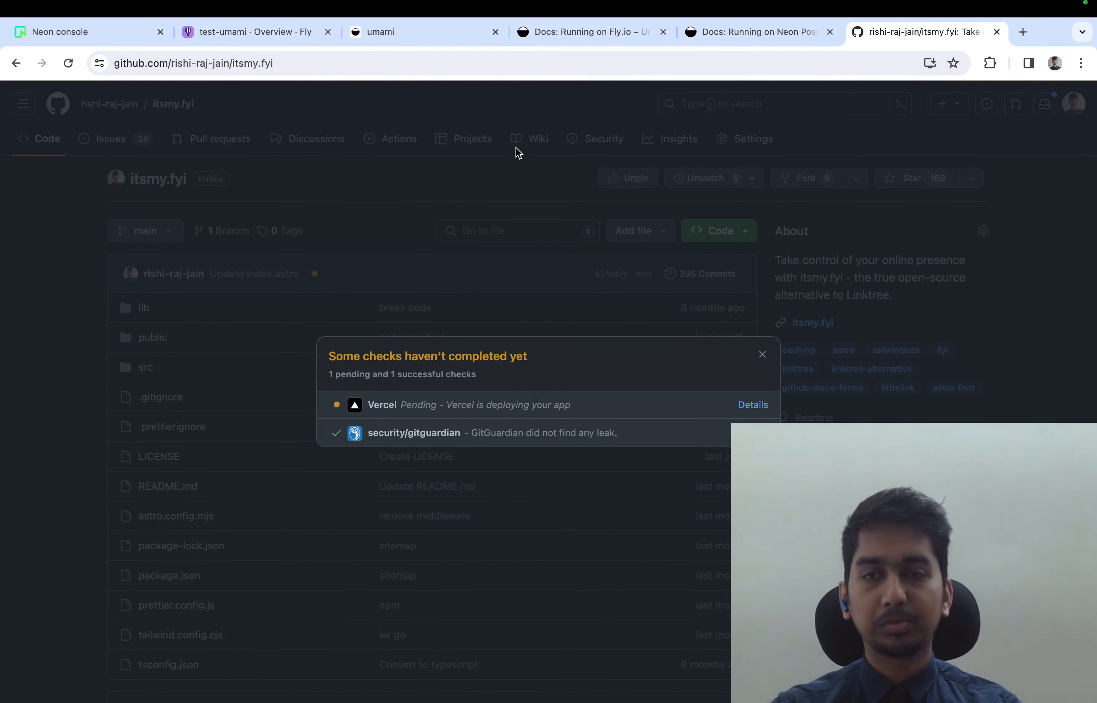
# Close the checks, reload the repository page, and open the Vercel check's deployment details from the latest commit
pyautogui.click(564, 55)
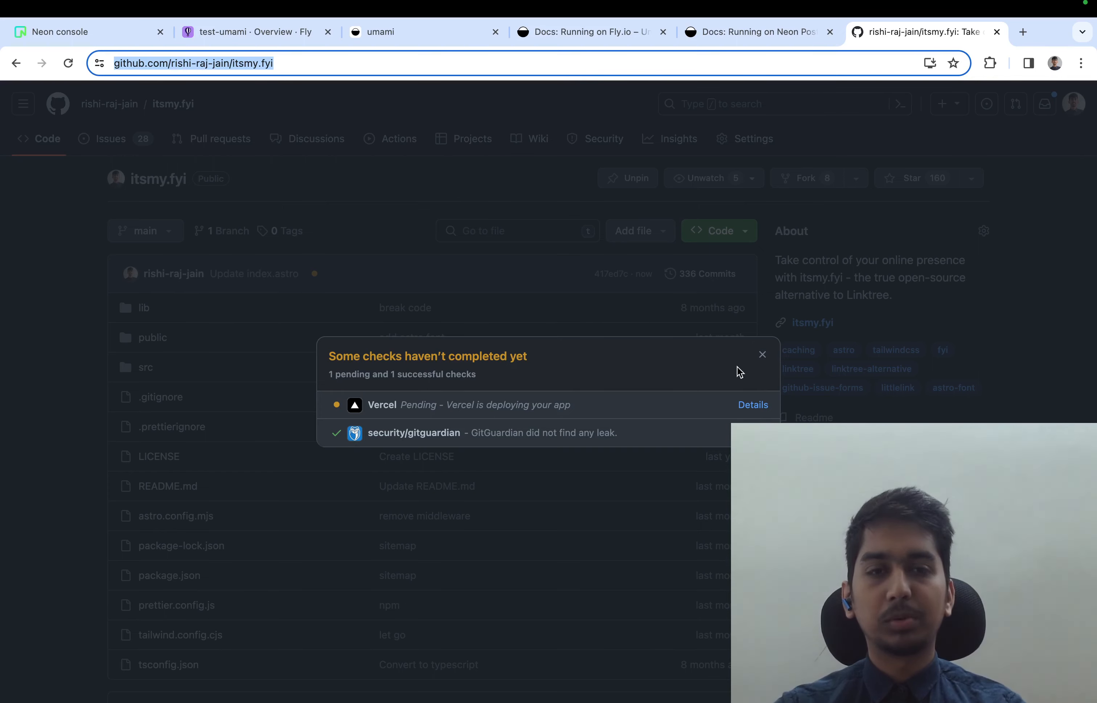
pyautogui.click(765, 356)
pyautogui.press('super+r')
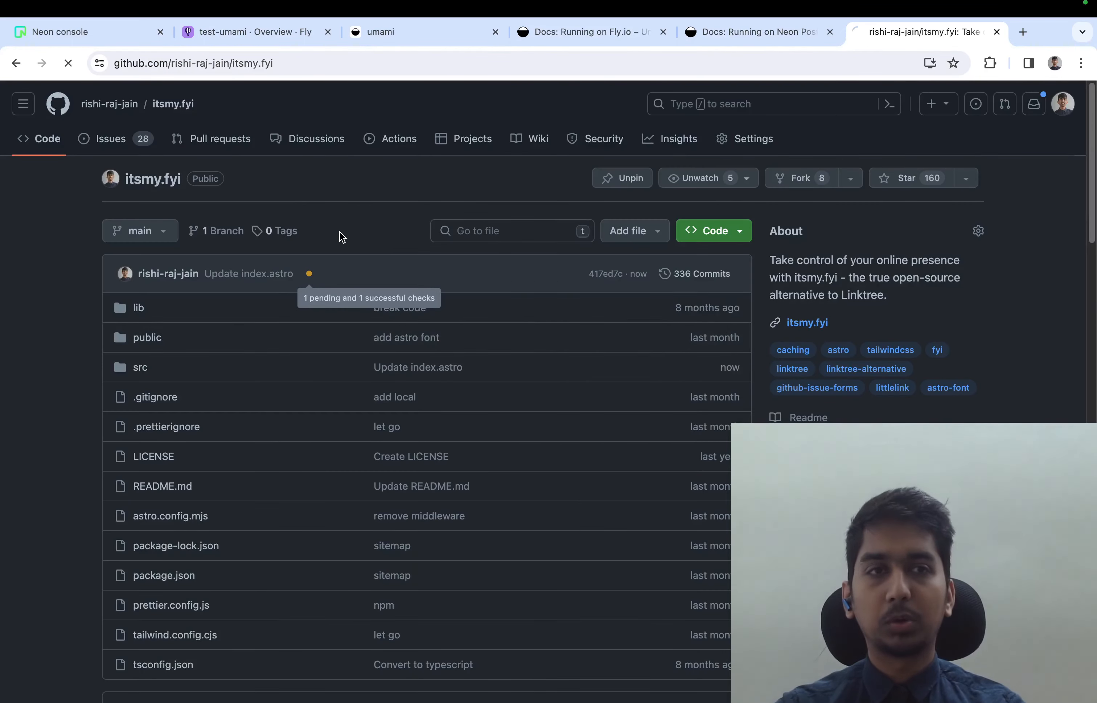
pyautogui.click(307, 274)
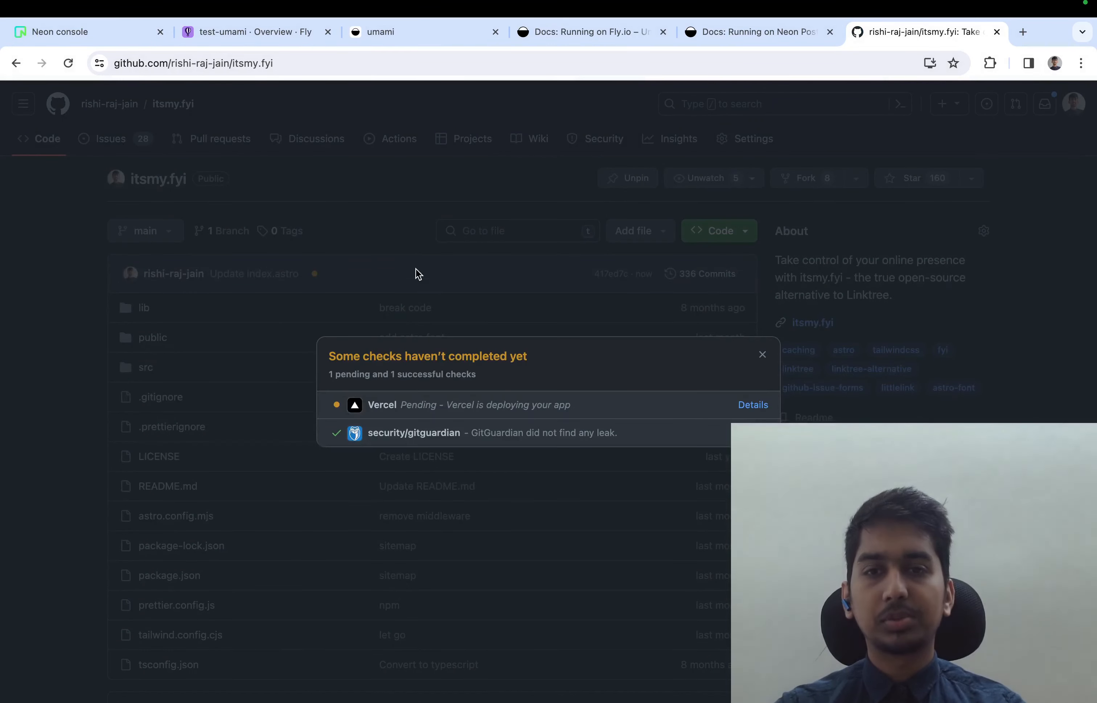
pyautogui.click(753, 405)
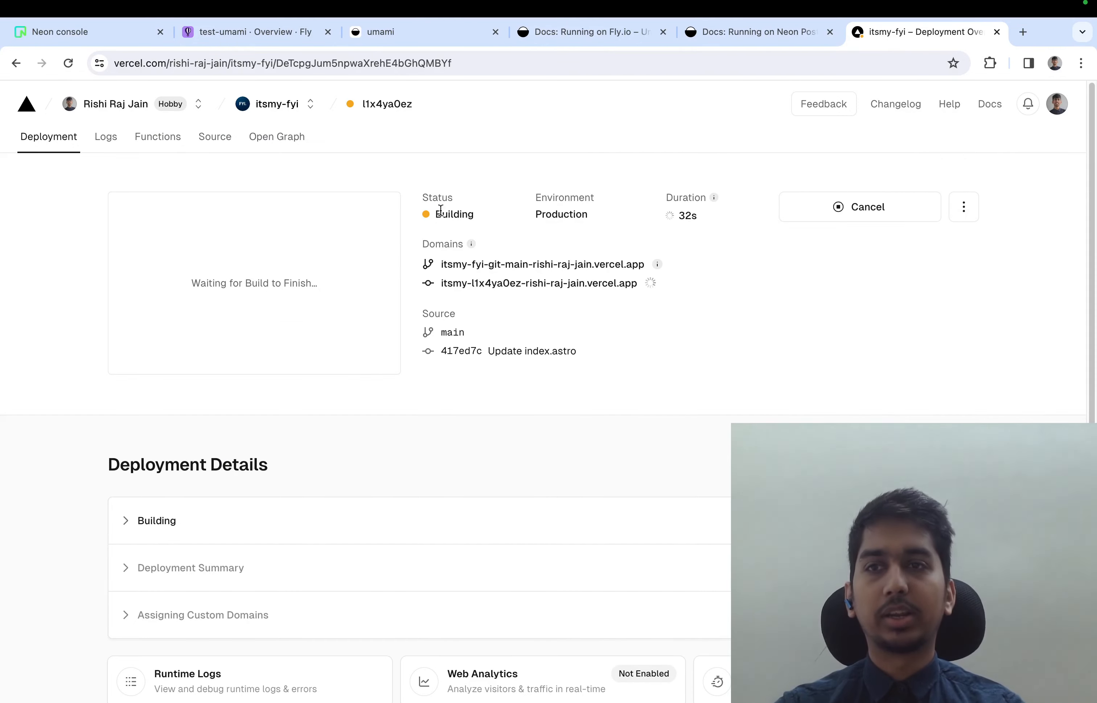
# Expand the Vercel deployment's build logs, read through them, and check the deployment status
pyautogui.scroll(-4, 421, 258)
pyautogui.click(392, 340)
pyautogui.scroll(-5, 395, 286)
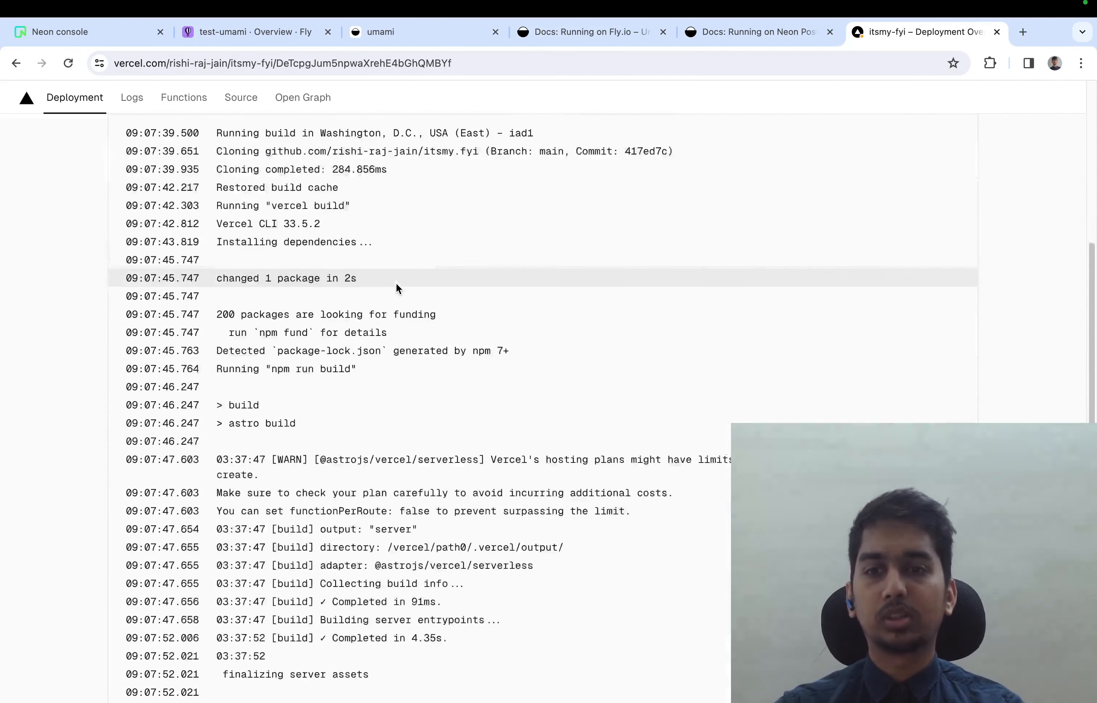
pyautogui.scroll(-10, 396, 287)
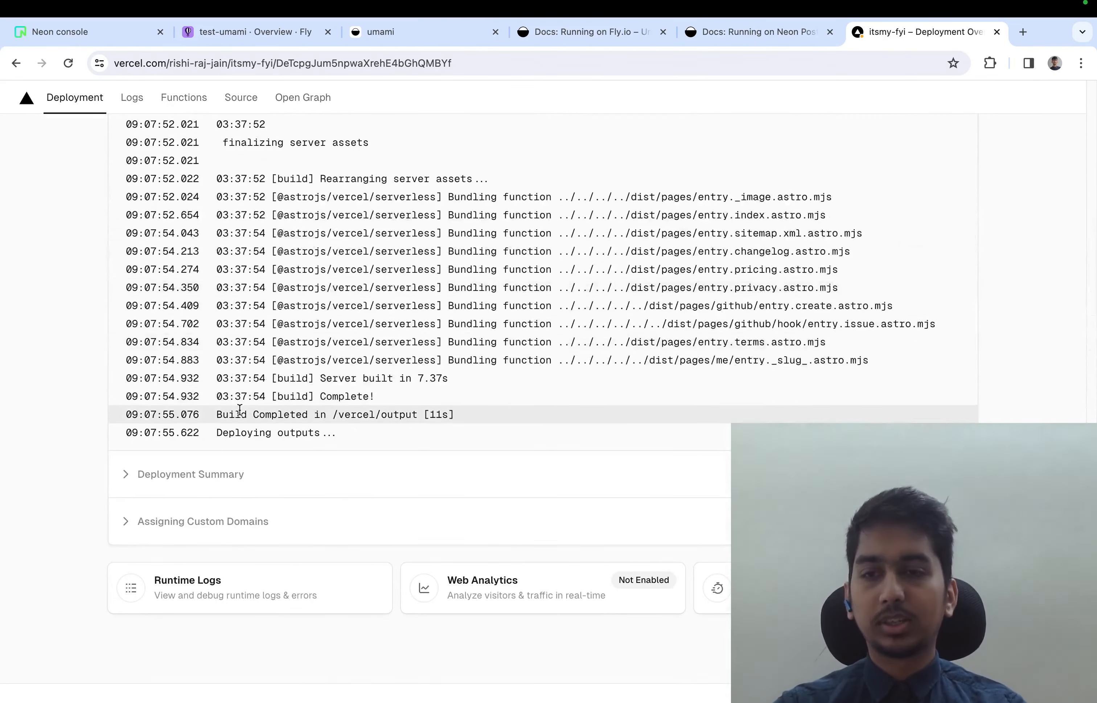
pyautogui.scroll(20, 448, 244)
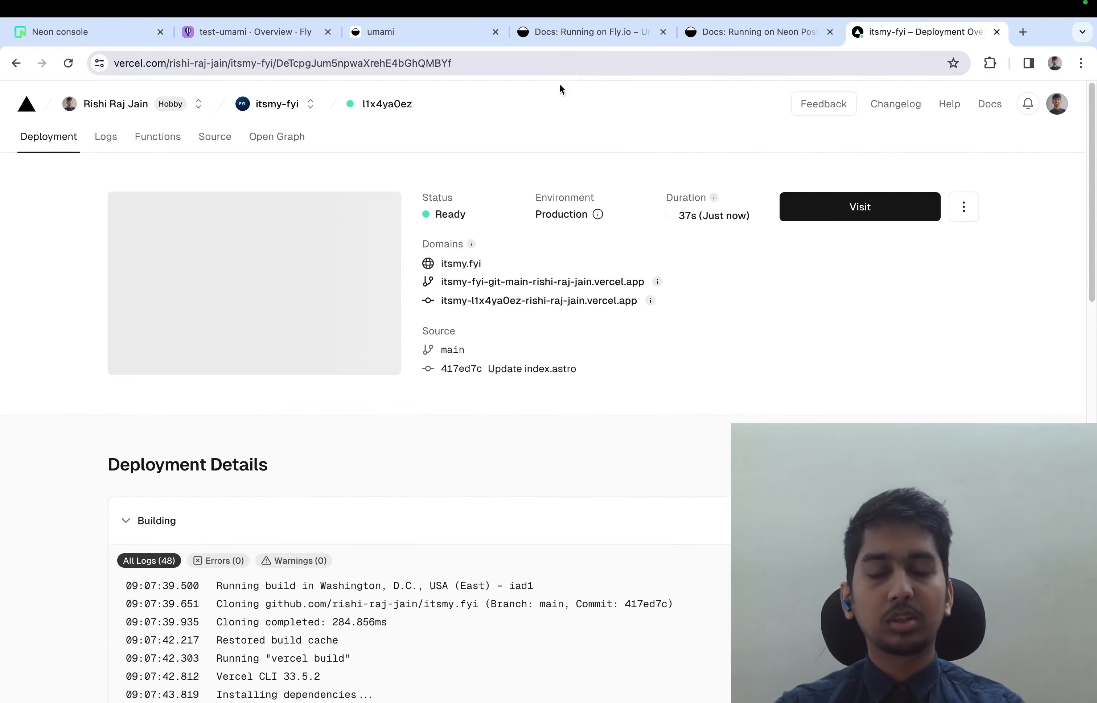
pyautogui.press('super+l')
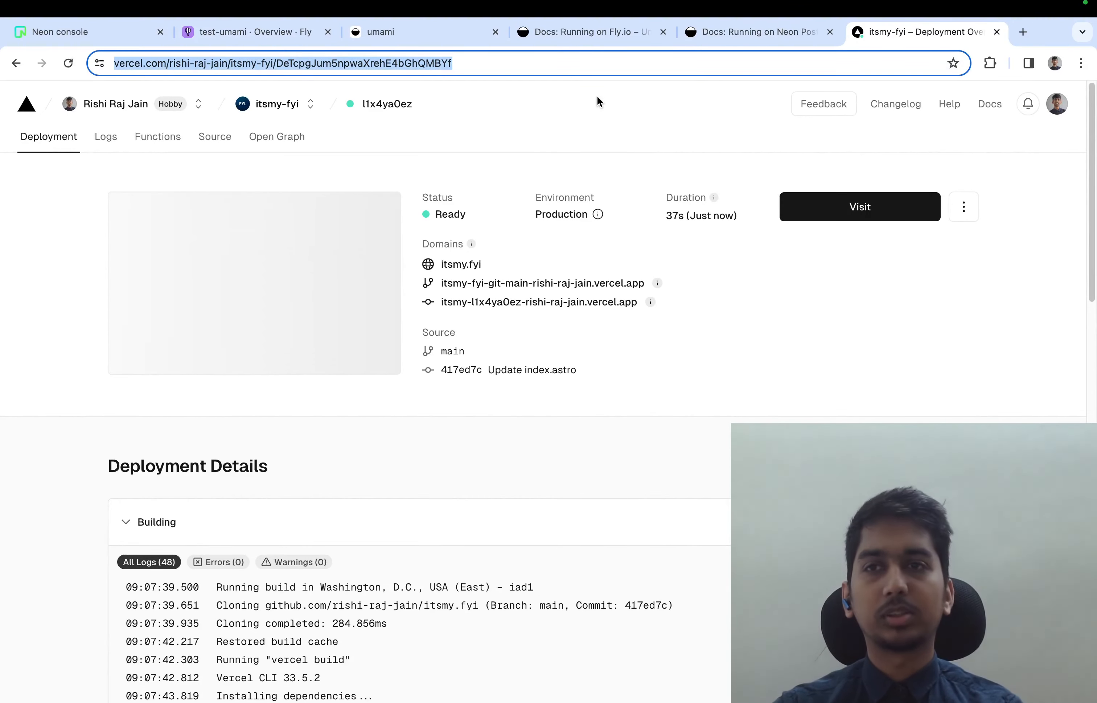
pyautogui.write('sp')
pyautogui.press('Return')
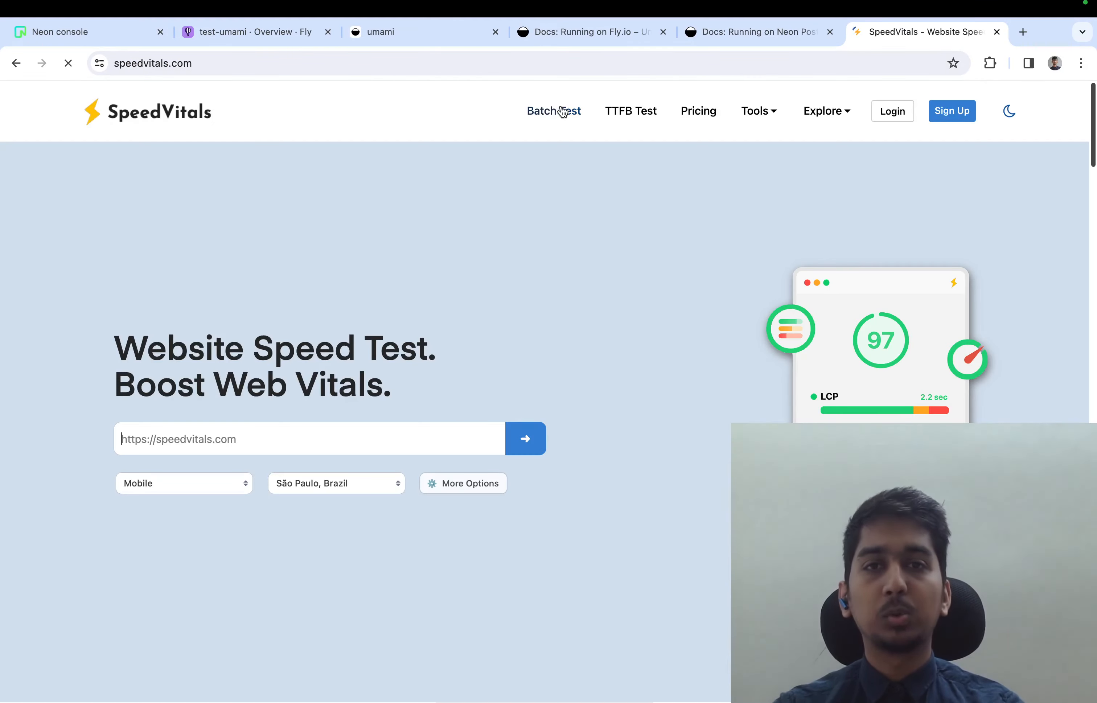
pyautogui.click(555, 110)
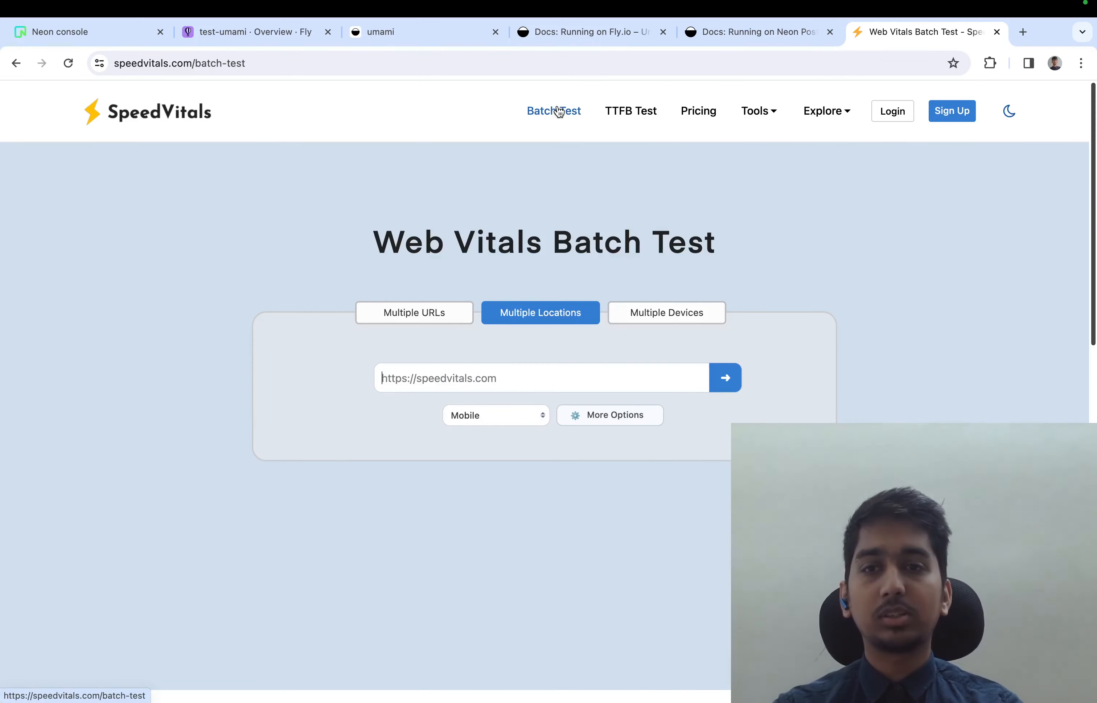
pyautogui.write('https')
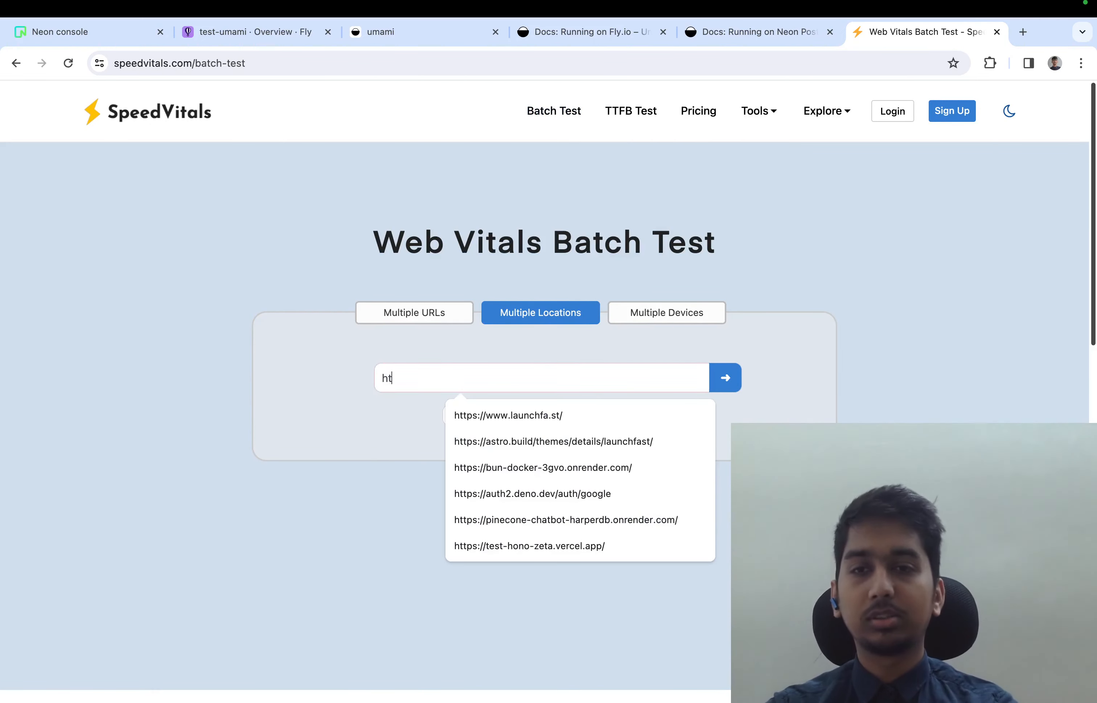
pyautogui.write('://itsmy.fyi/')
pyautogui.press('Return')
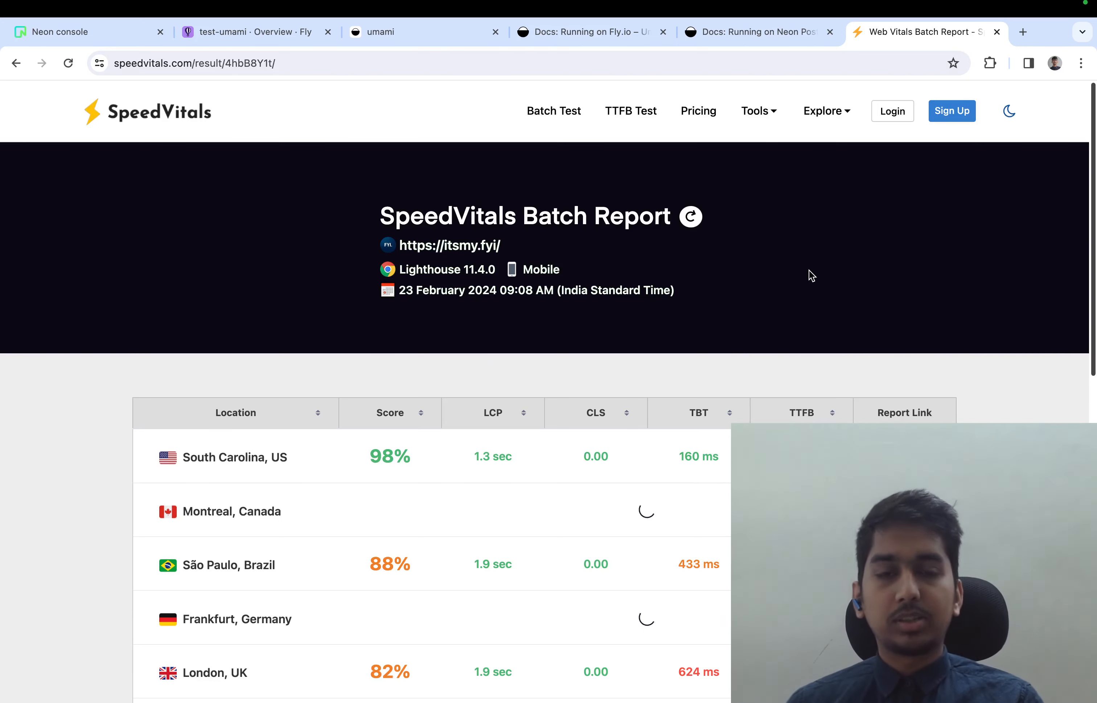
pyautogui.scroll(-8, 811, 275)
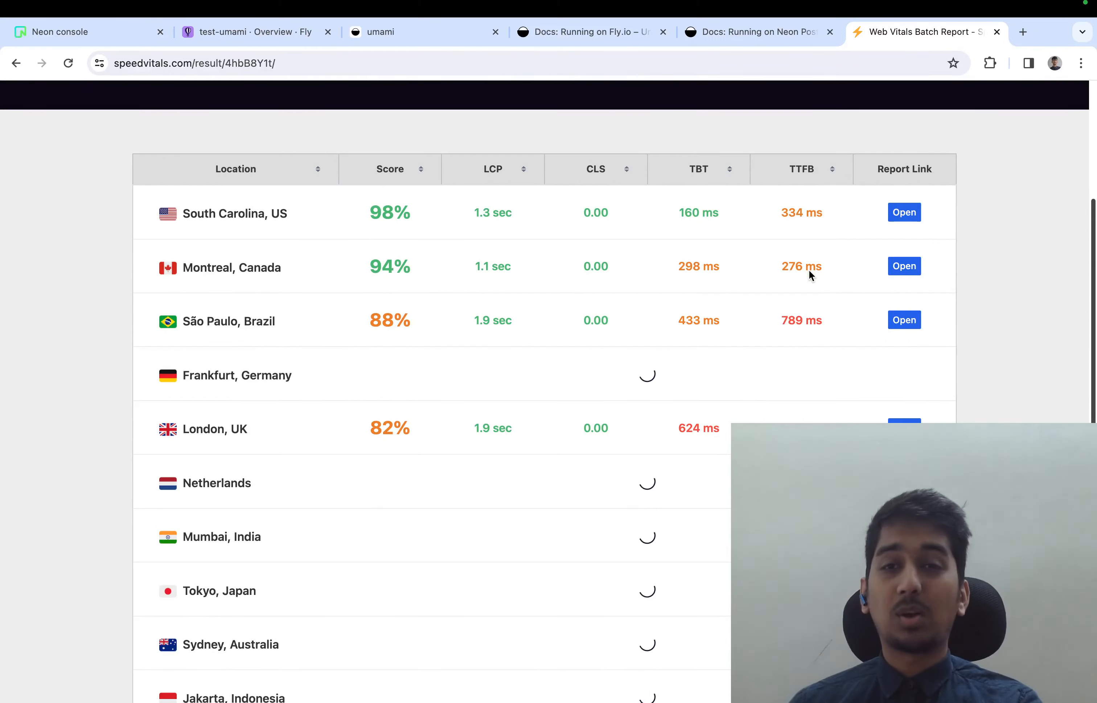
# Switch to Umami and open the itsmy.fyi website's analytics overview to check its current visitors
pyautogui.scroll(1, 811, 272)
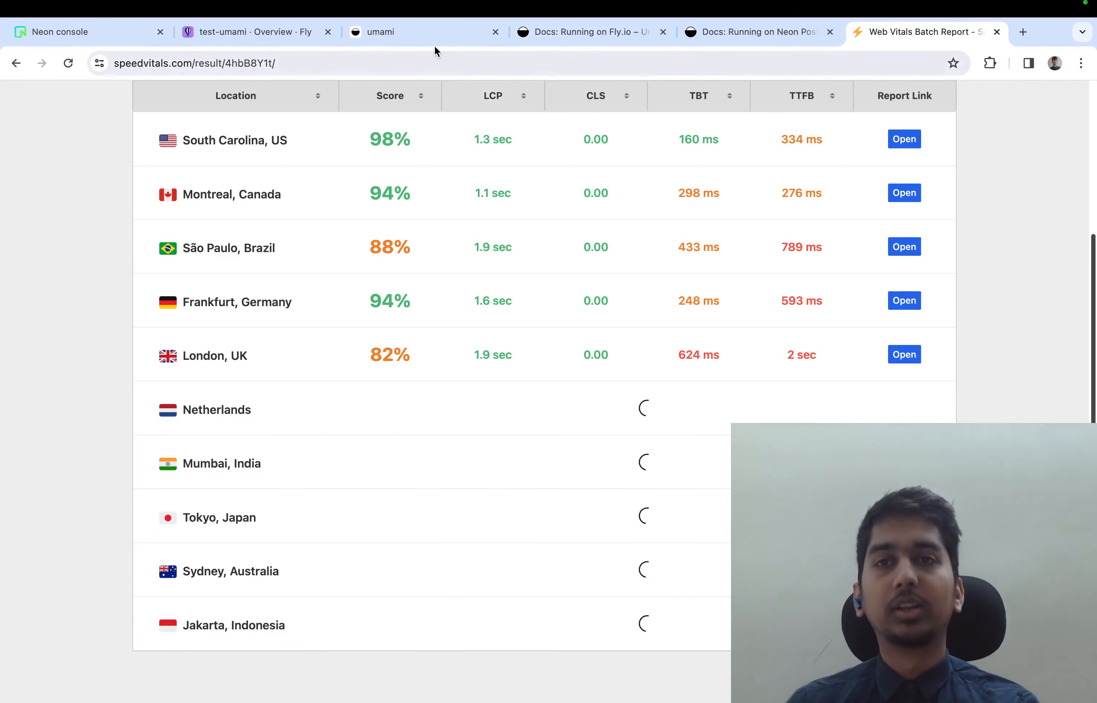
pyautogui.click(431, 32)
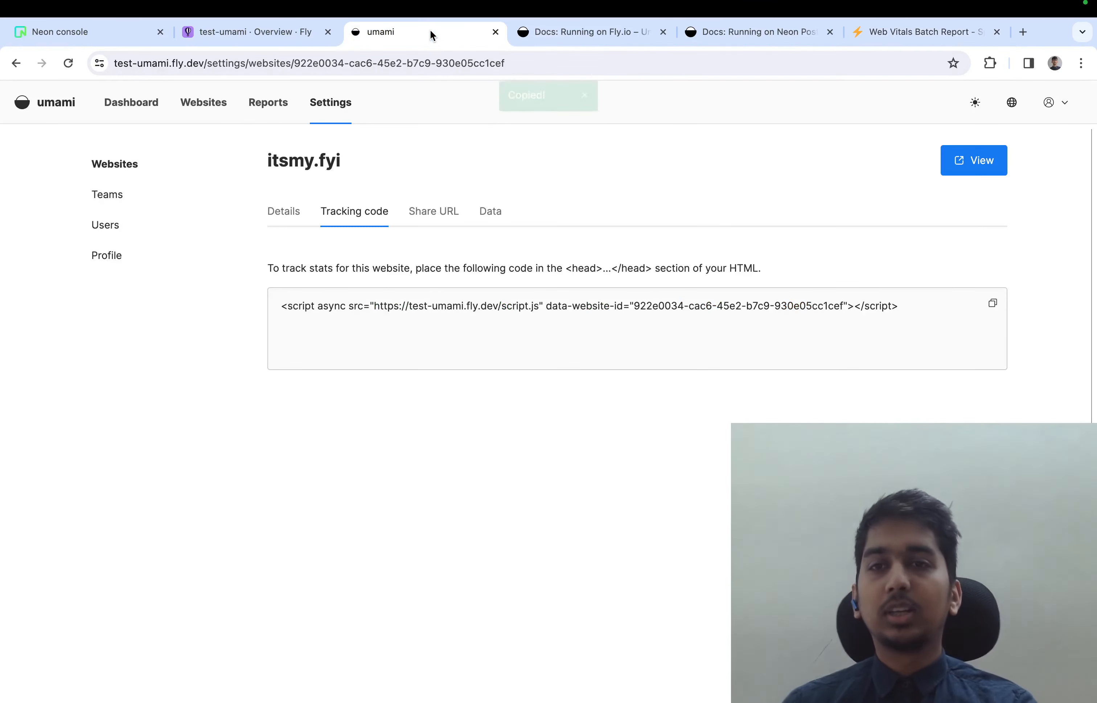
pyautogui.click(134, 171)
pyautogui.click(212, 111)
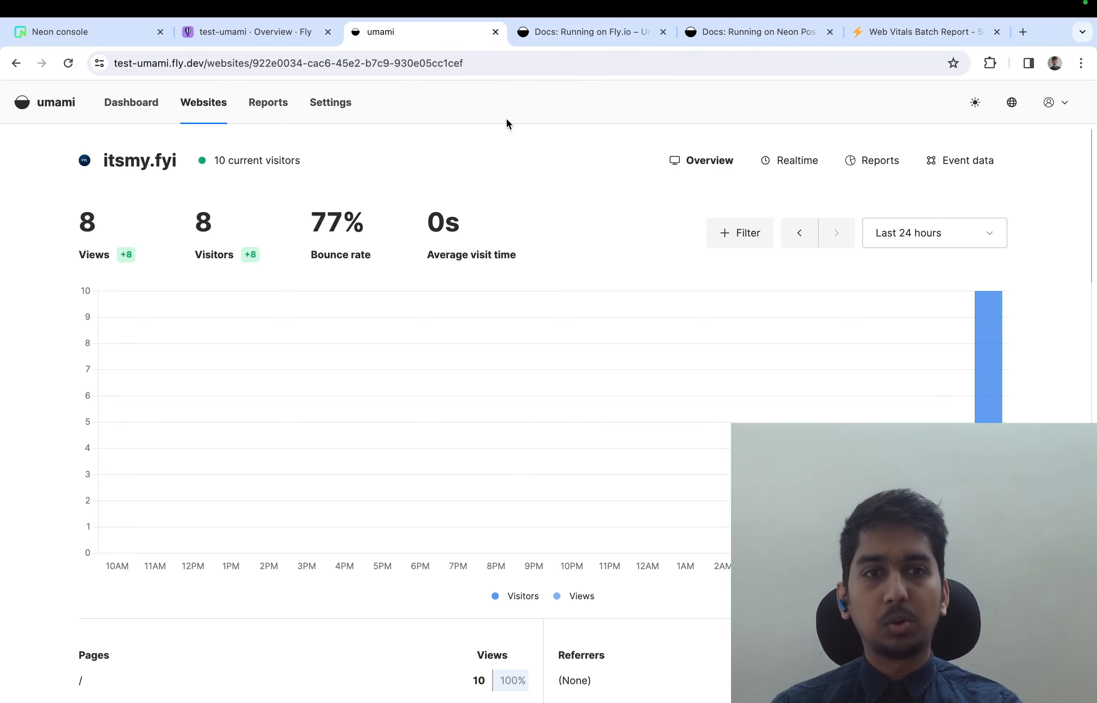
pyautogui.moveTo(187, 176); pyautogui.dragTo(356, 163)
pyautogui.click(360, 162)
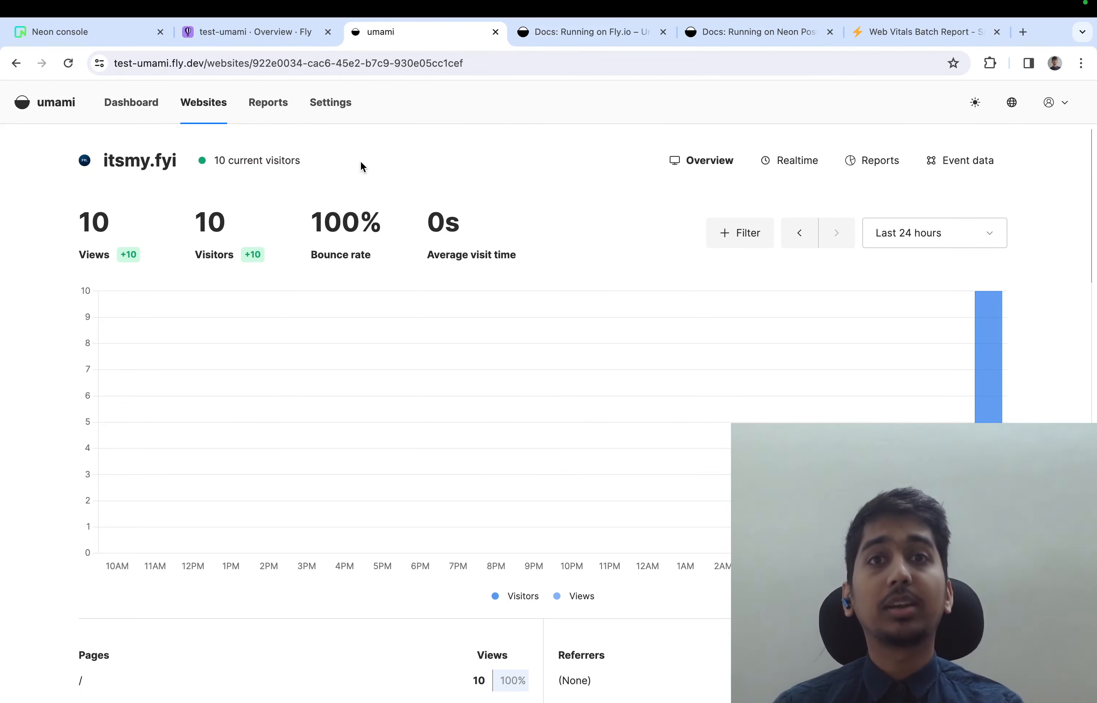
# Check the finished SpeedVitals batch results, return to Umami, and review itsmy.fyi's browser, OS and country statistics
pyautogui.click(896, 32)
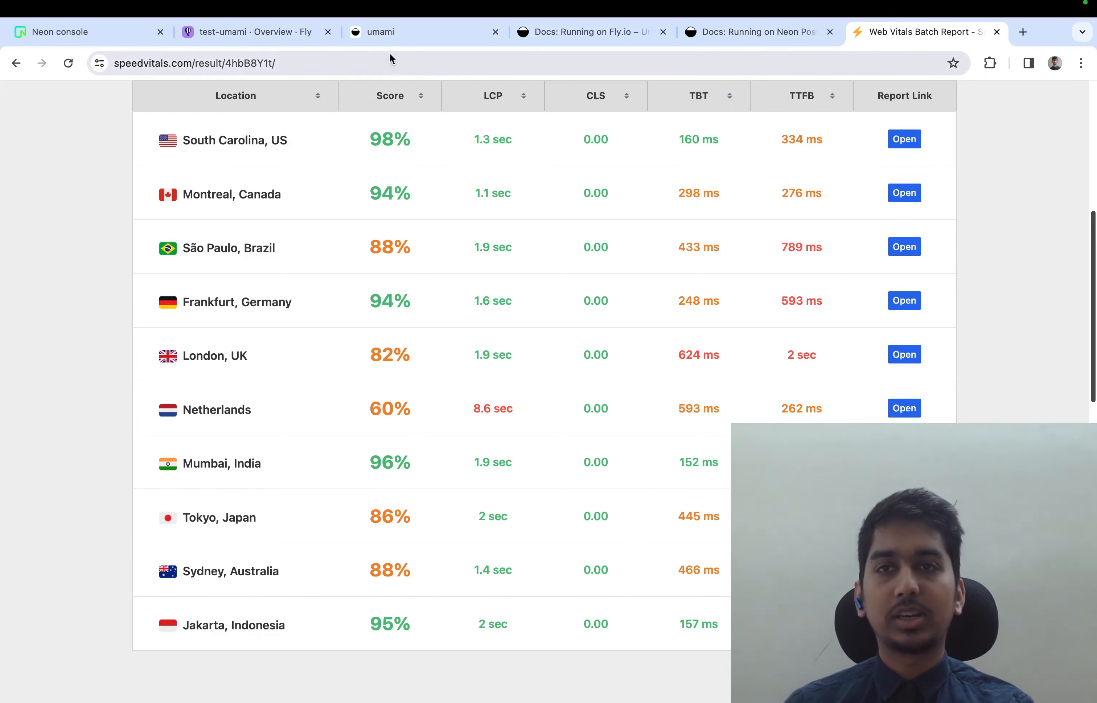
pyautogui.click(399, 33)
pyautogui.scroll(-15, 391, 173)
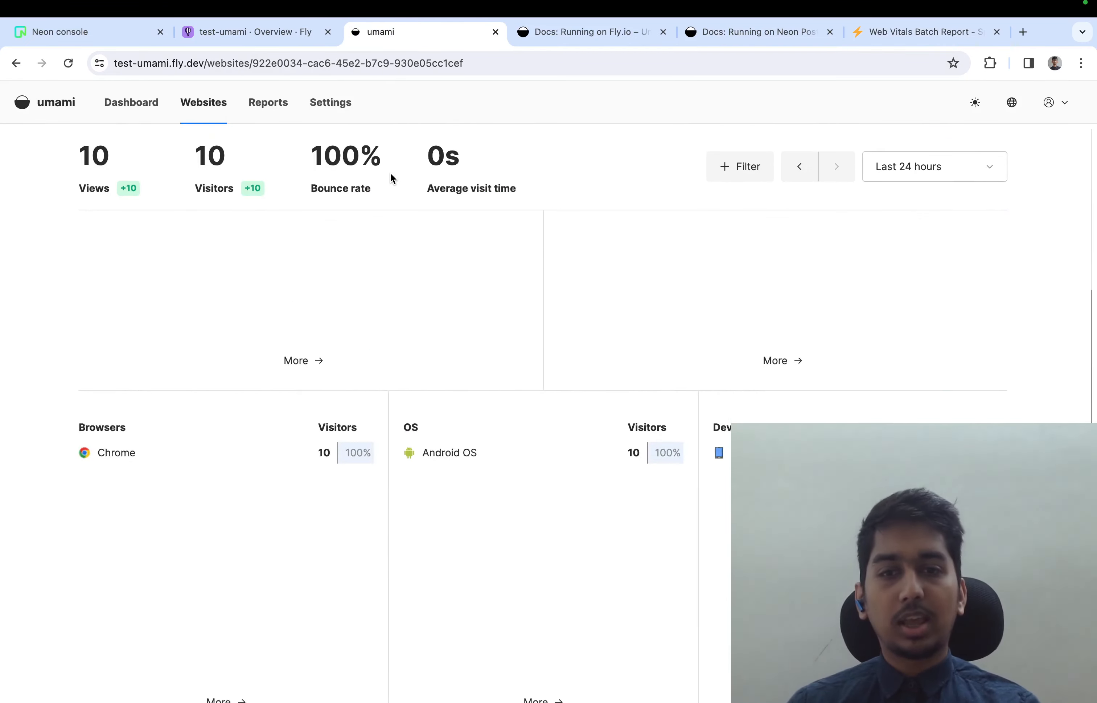
pyautogui.scroll(-2, 390, 172)
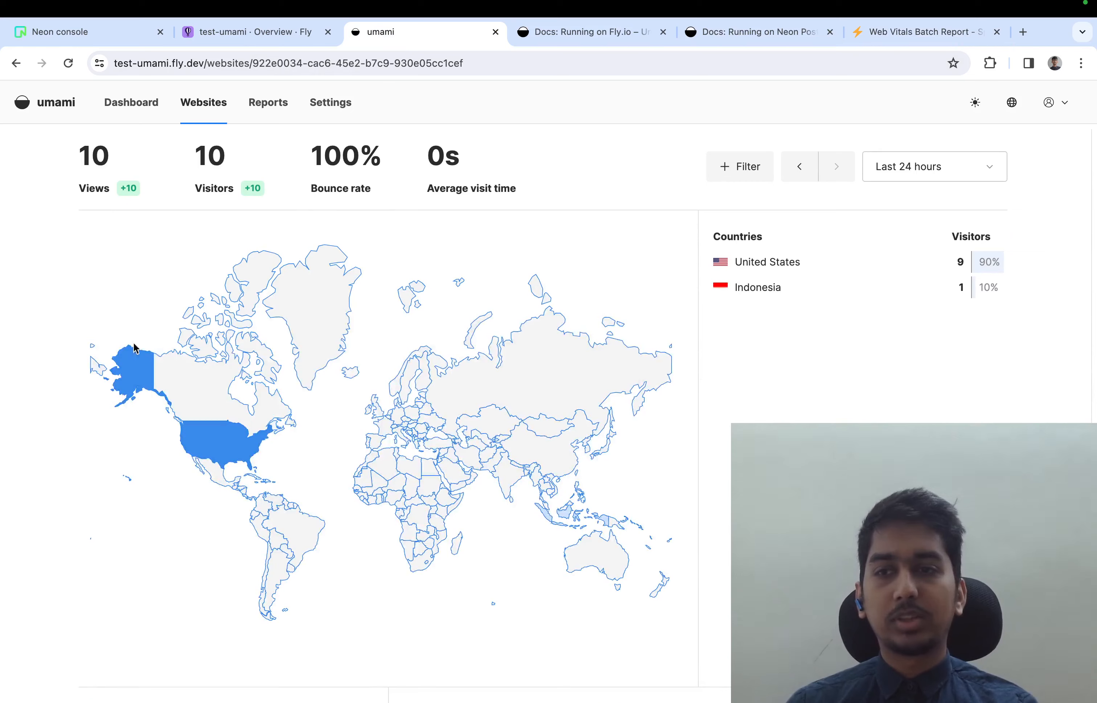
pyautogui.moveTo(231, 427)
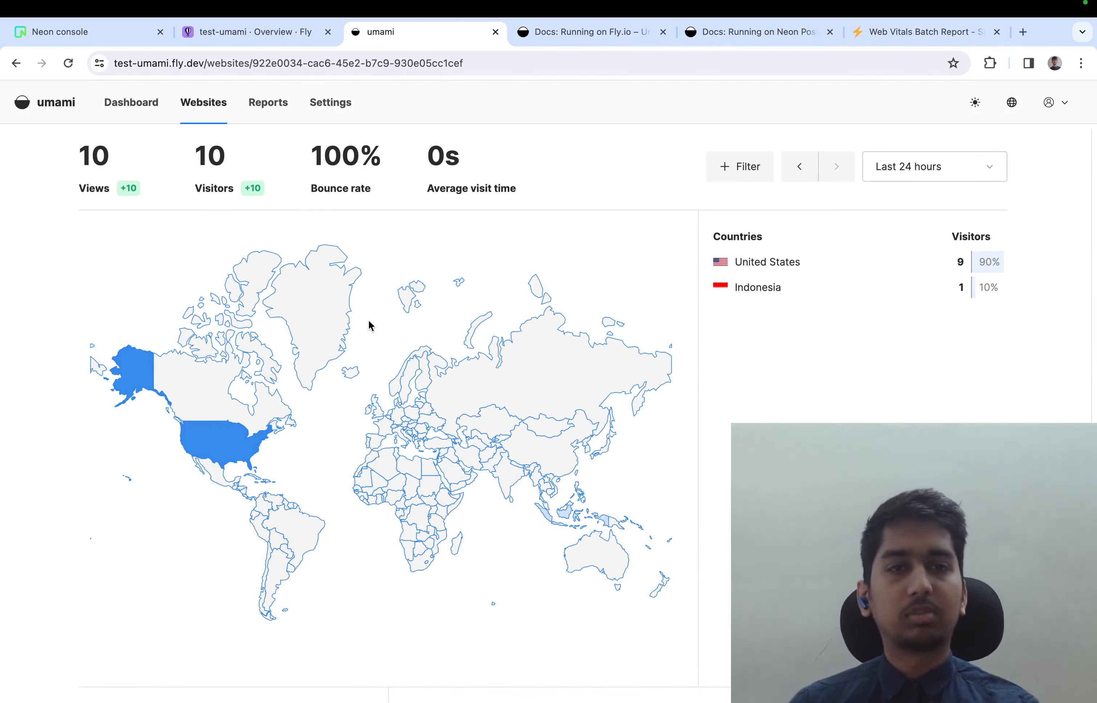
pyautogui.scroll(-8, 754, 350)
pyautogui.scroll(20, 757, 351)
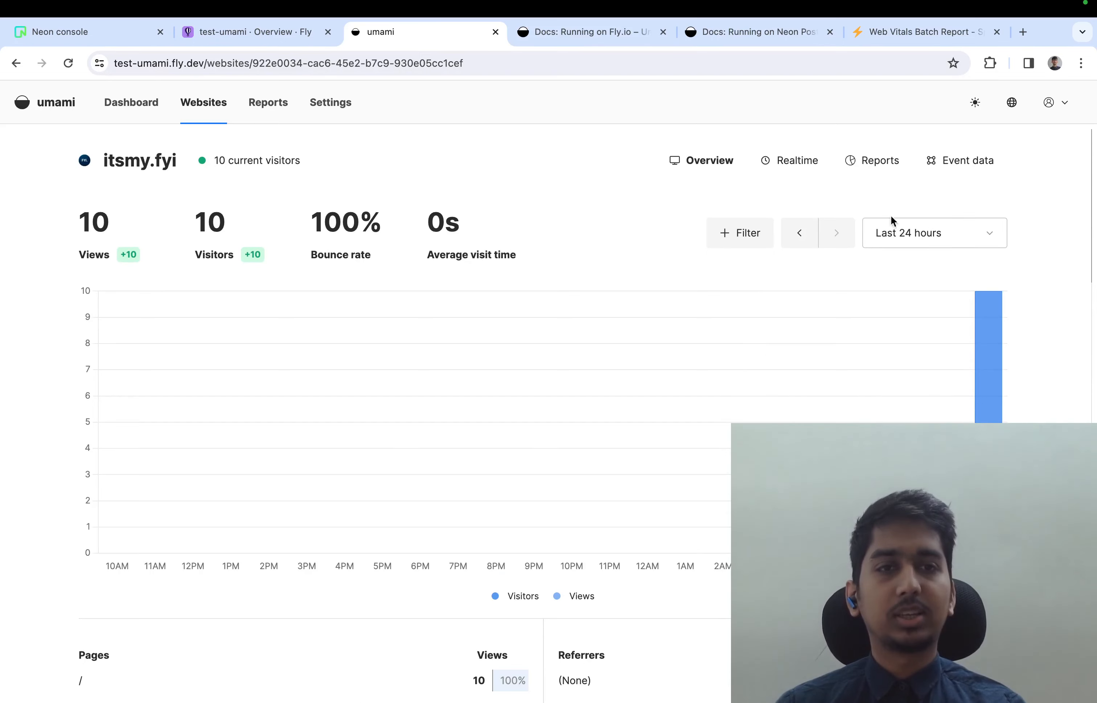
# Look at the SpeedVitals batch report once more and reload itsmy.fyi's overview in Umami
pyautogui.click(885, 236)
pyautogui.click(915, 183)
pyautogui.click(900, 33)
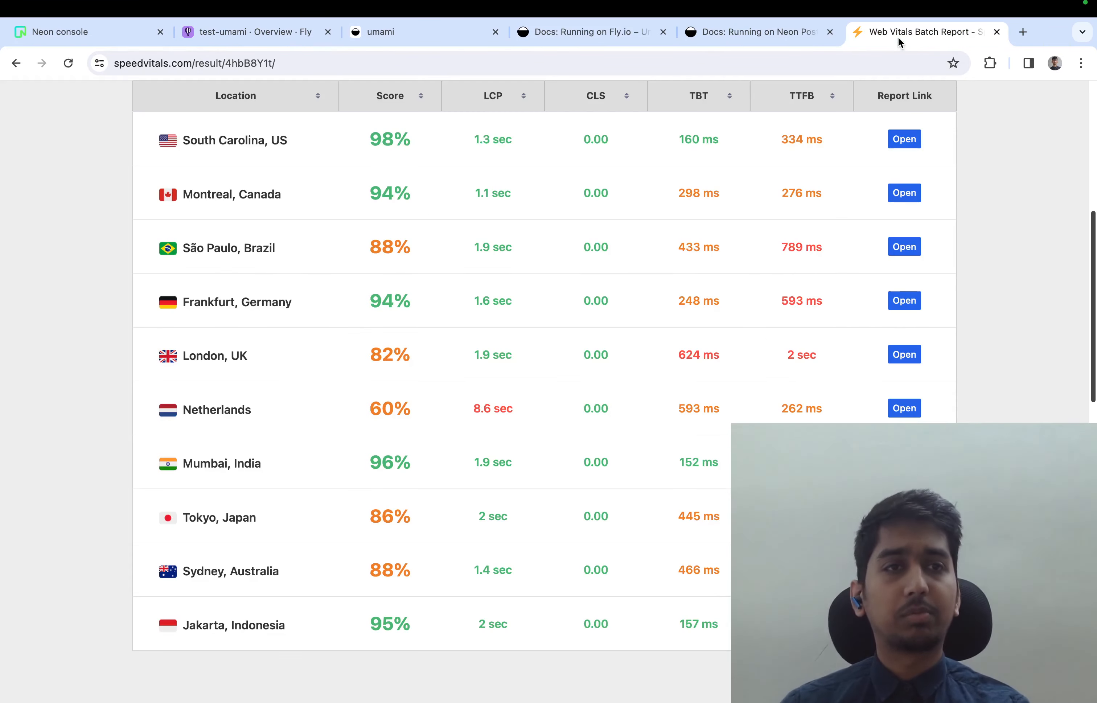
pyautogui.click(437, 36)
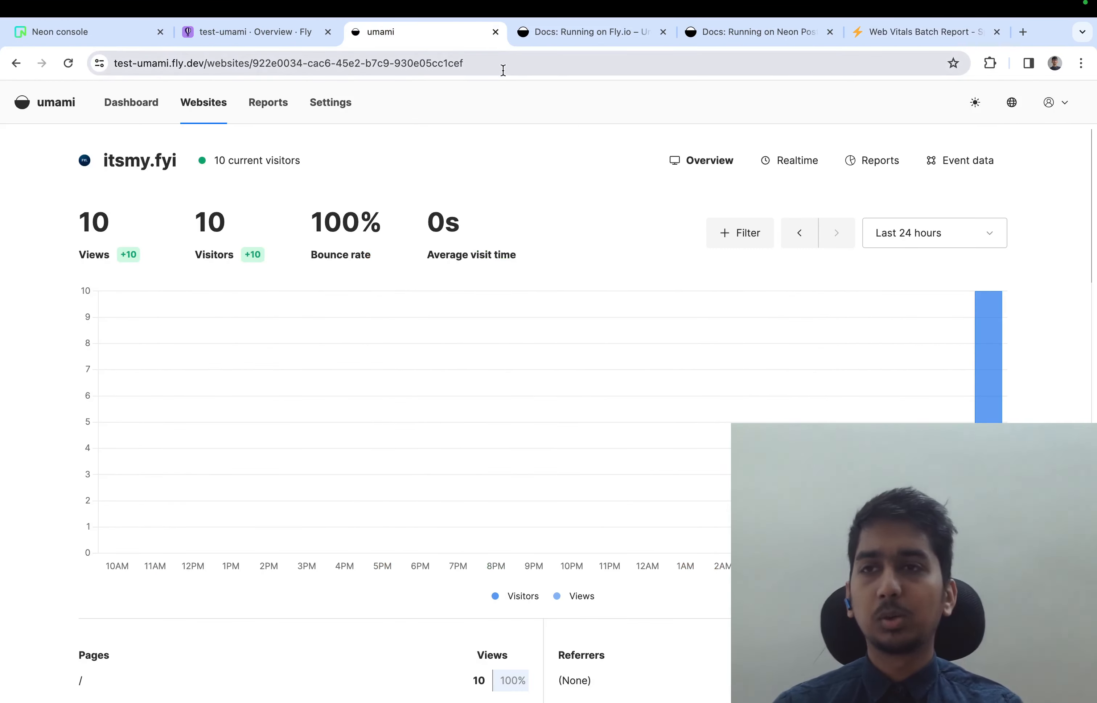
pyautogui.click(67, 63)
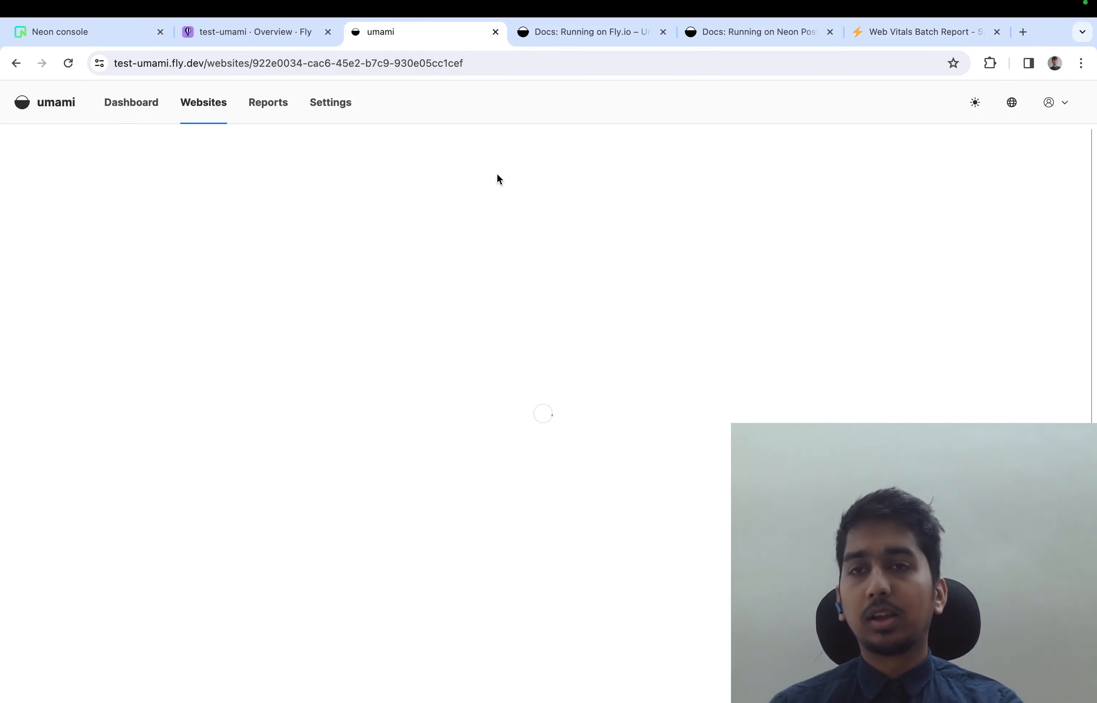
# Close the SpeedVitals report and review itsmy.fyi's page, browser, OS and device statistics in Umami
pyautogui.click(996, 32)
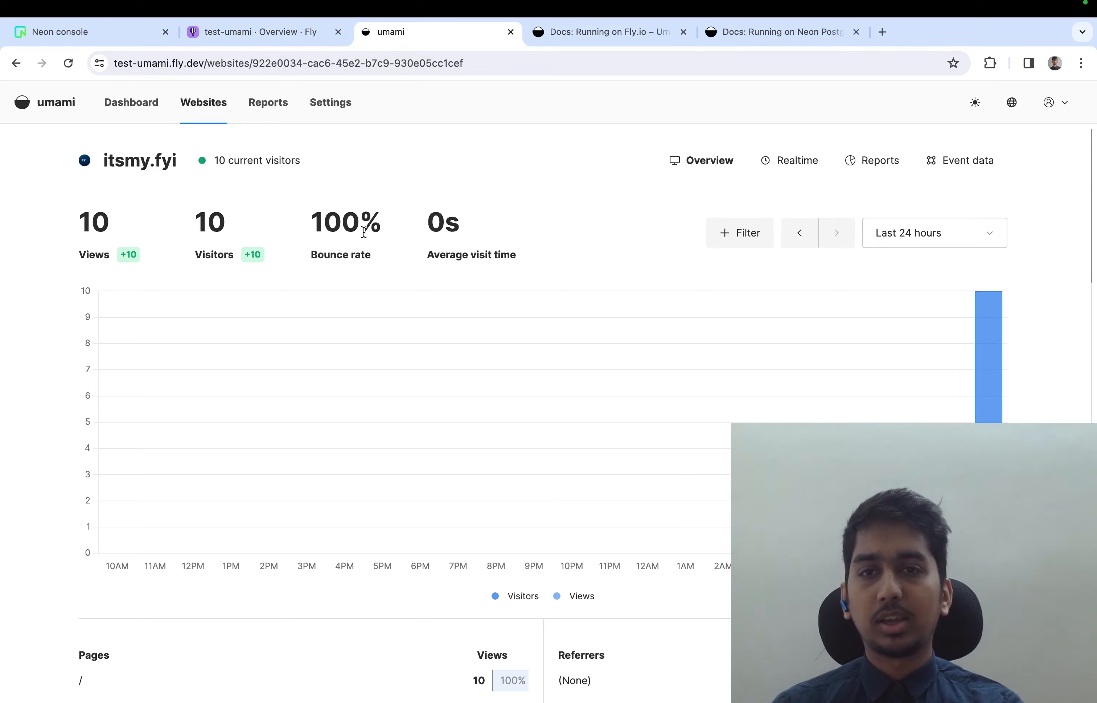
pyautogui.scroll(-5, 366, 201)
pyautogui.scroll(5, 366, 202)
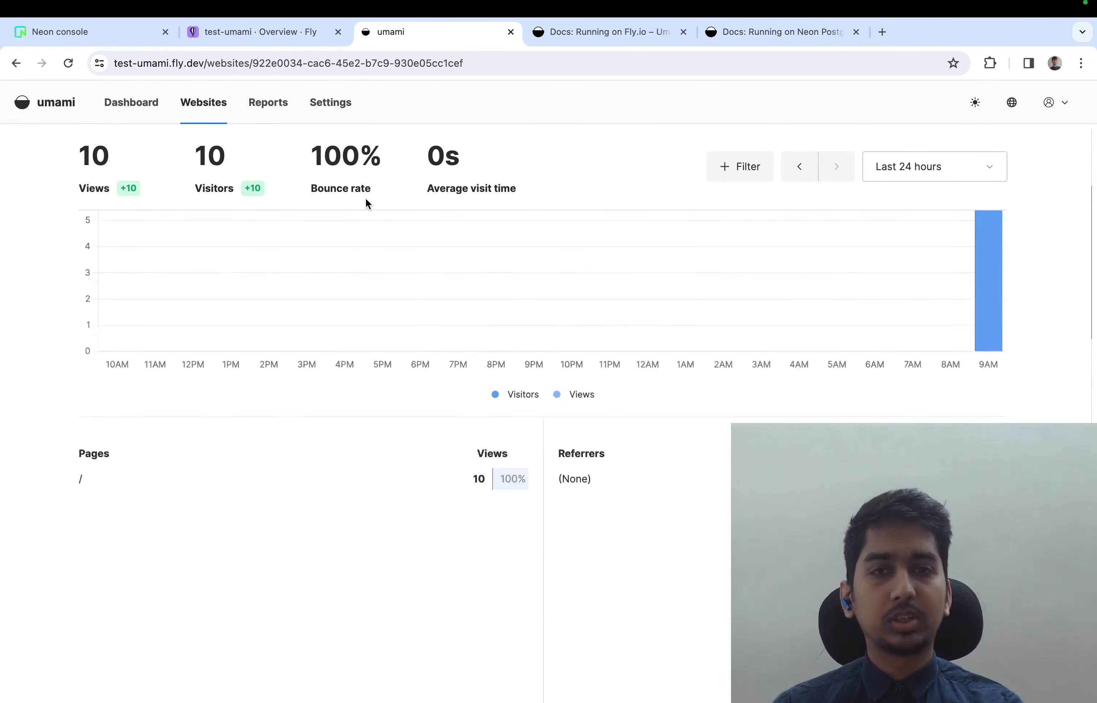
pyautogui.scroll(-10, 366, 201)
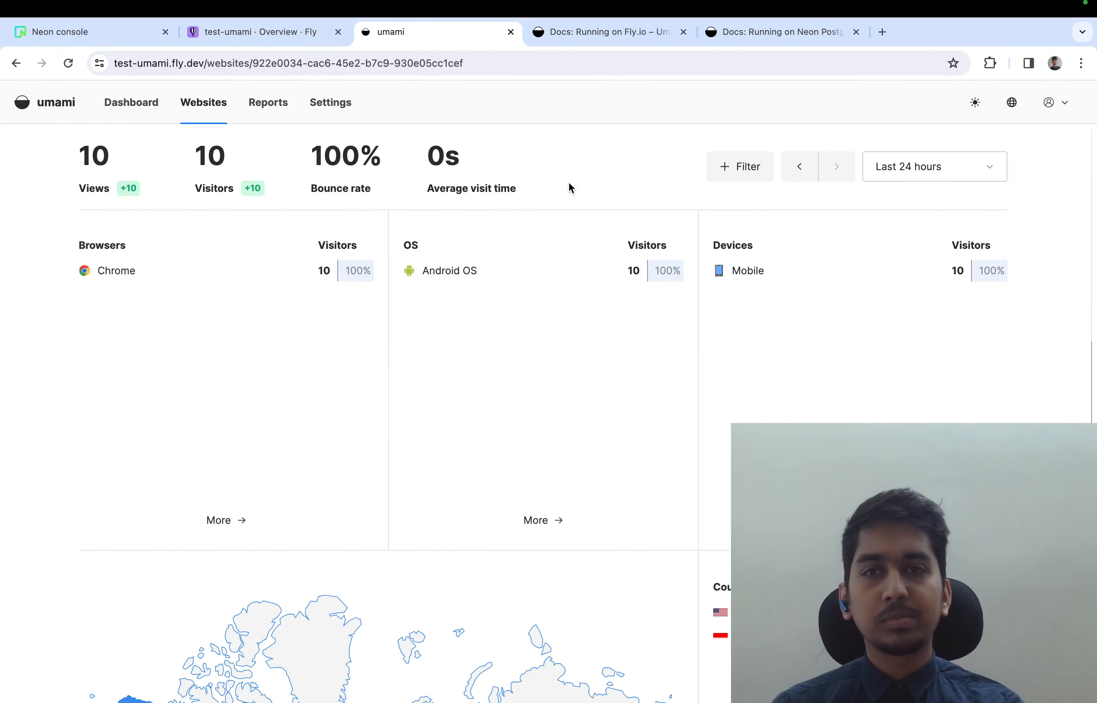
# Log out of Umami and log back in as admin with the account password
pyautogui.click(1056, 103)
pyautogui.click(1040, 198)
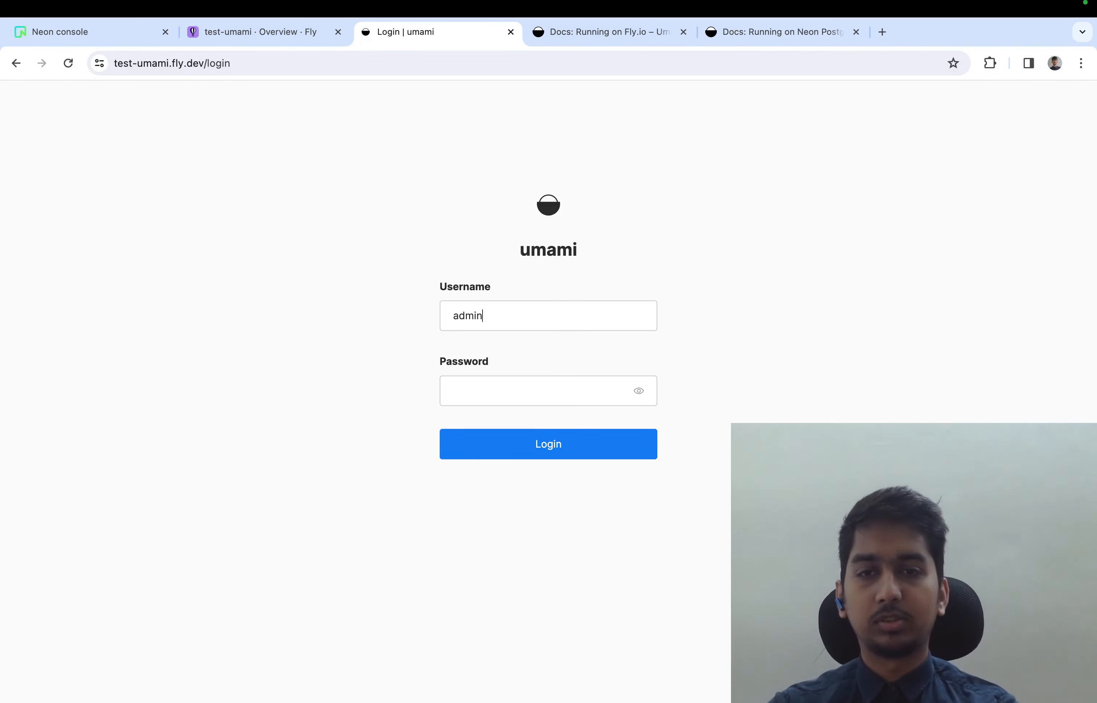
pyautogui.click(529, 441)
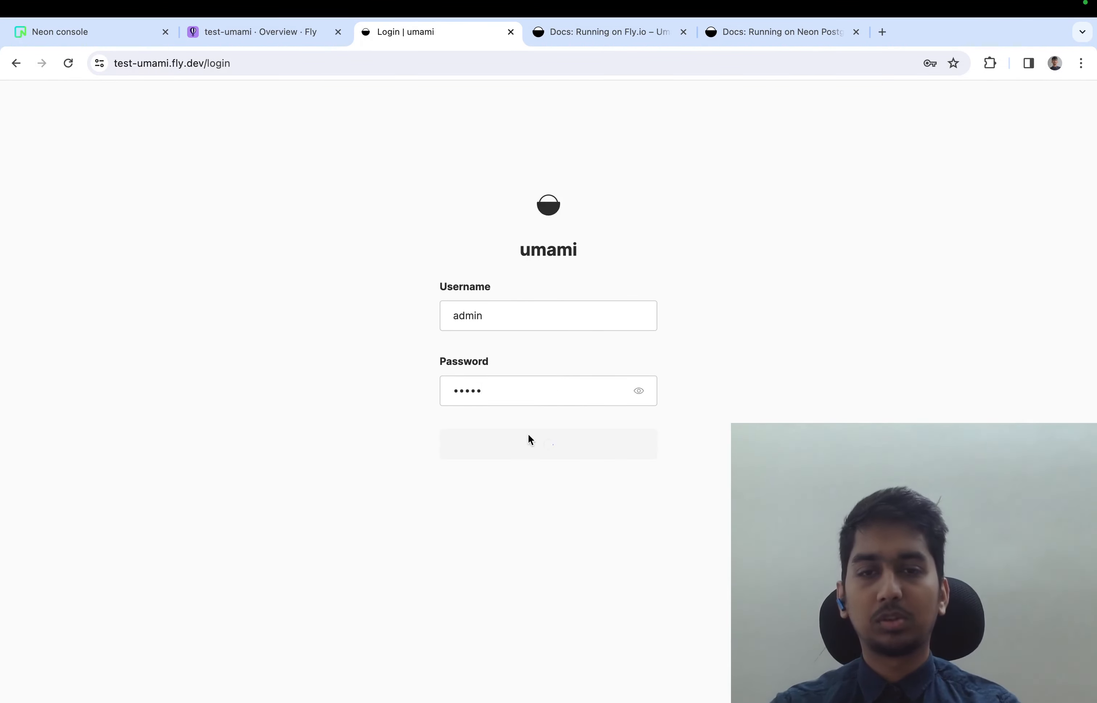
# Open the Umami dashboard and examine the traffic summary for itsmy.fyi
pyautogui.click(217, 106)
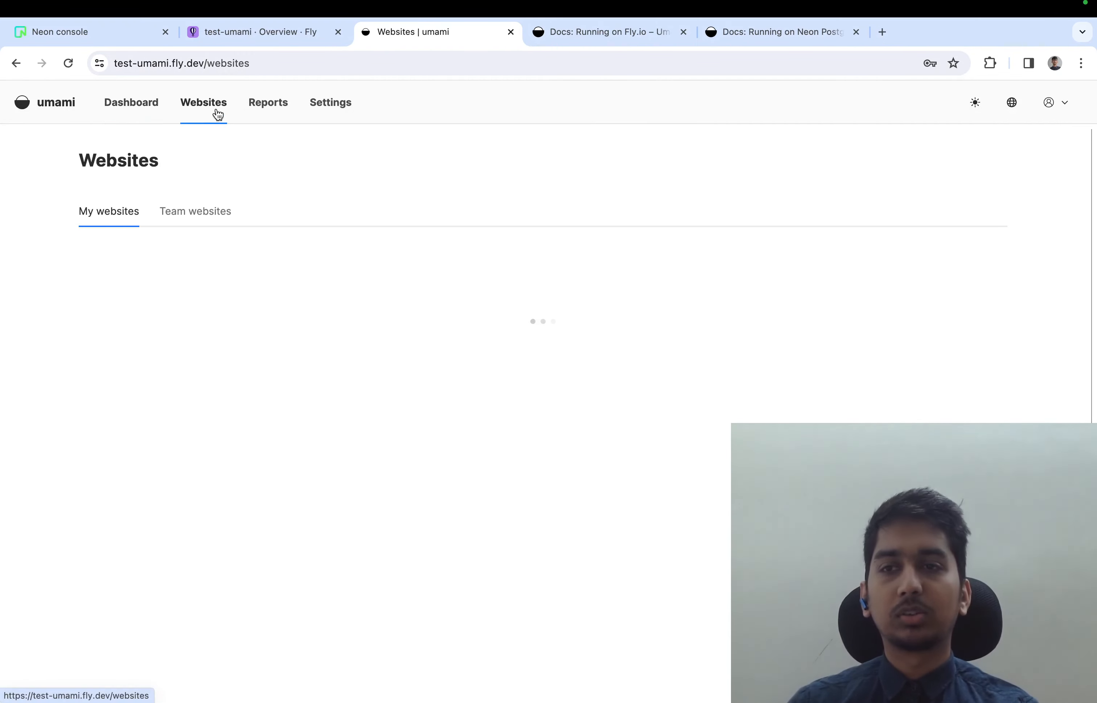
pyautogui.click(131, 115)
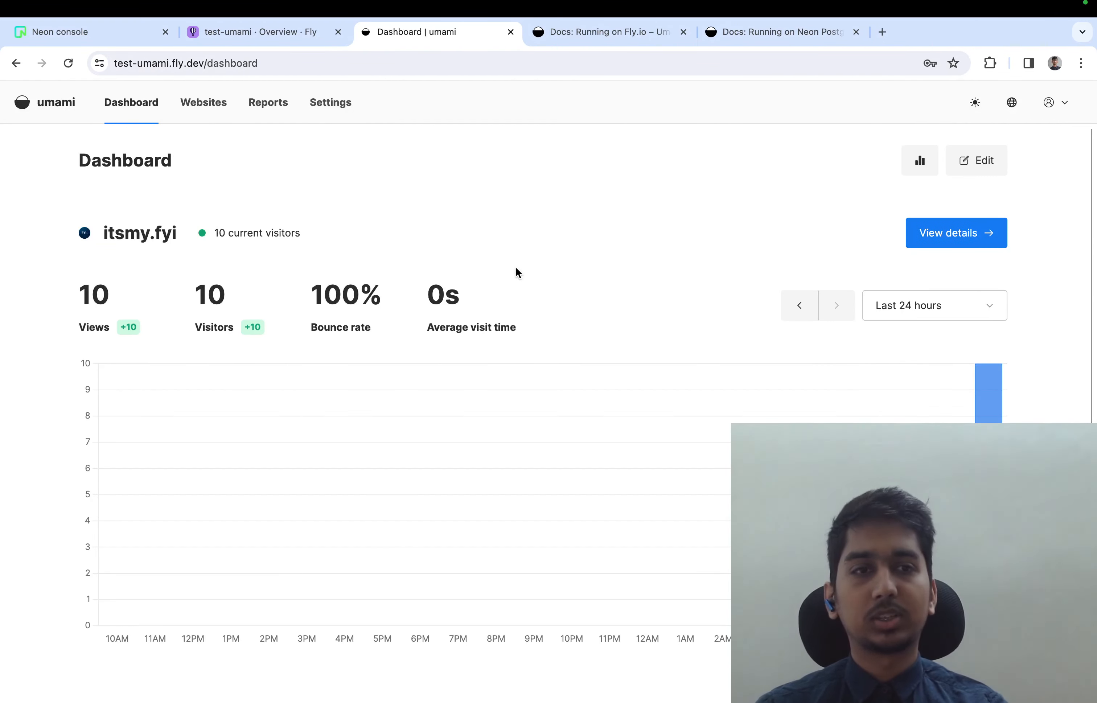
pyautogui.scroll(-1, 516, 269)
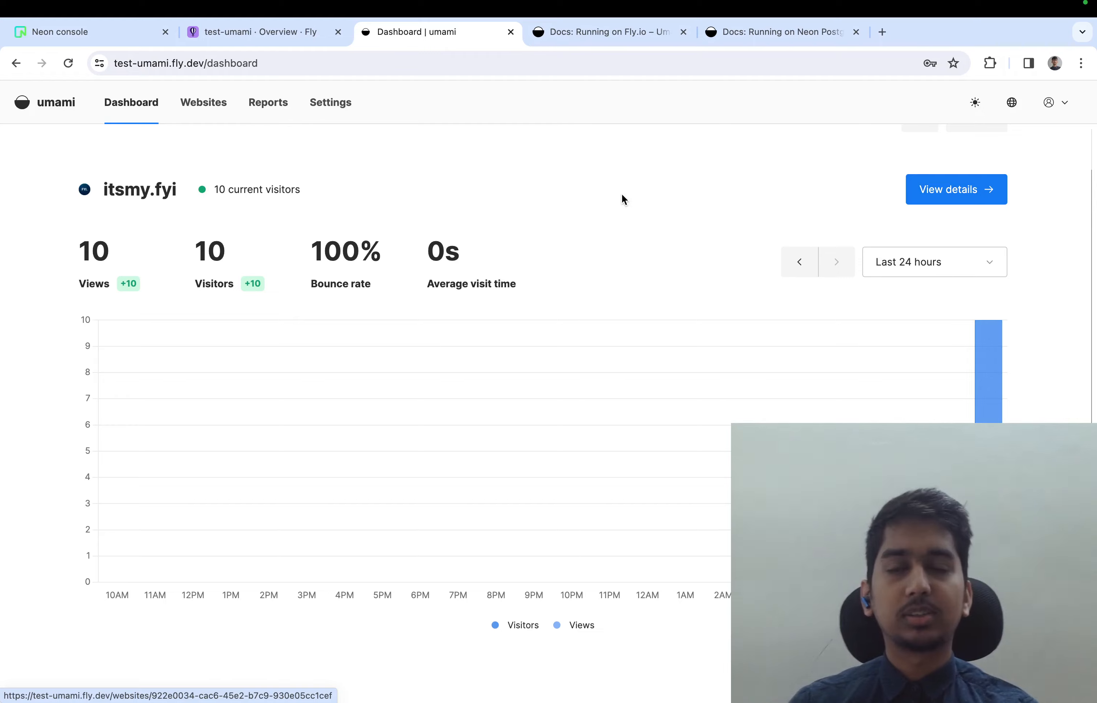
pyautogui.scroll(1, 626, 200)
# Open the detailed analytics of itsmy.fyi from the dashboard and review its statistics and visitor map
pyautogui.click(946, 233)
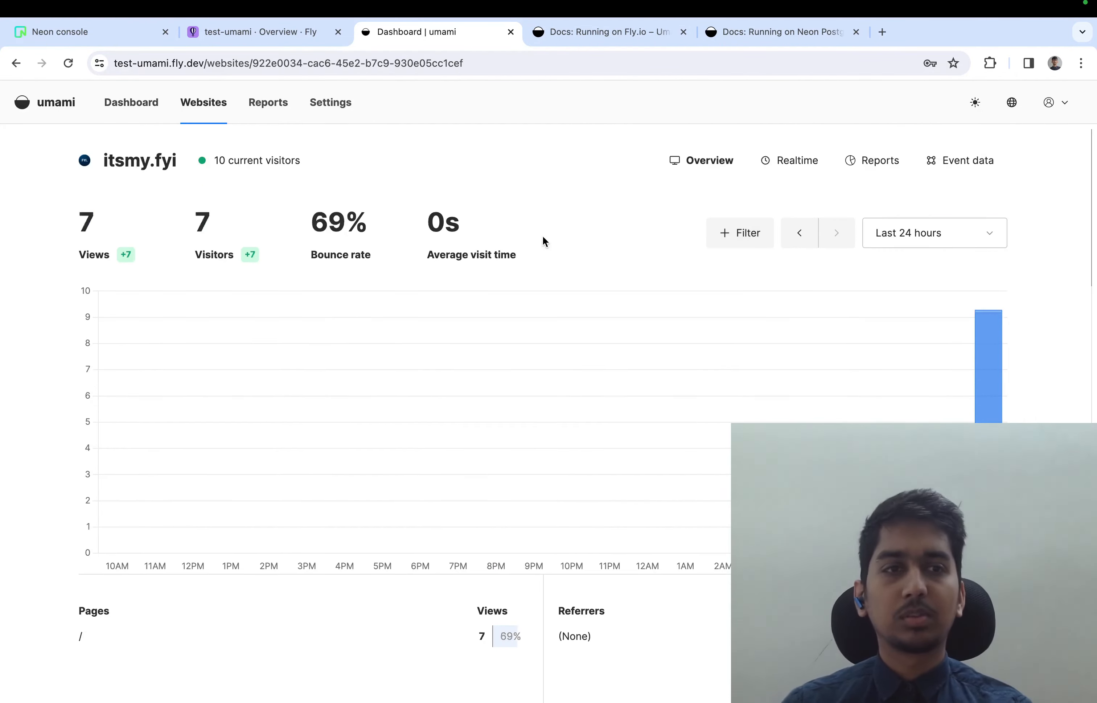
pyautogui.scroll(-2, 503, 235)
pyautogui.scroll(-10, 504, 237)
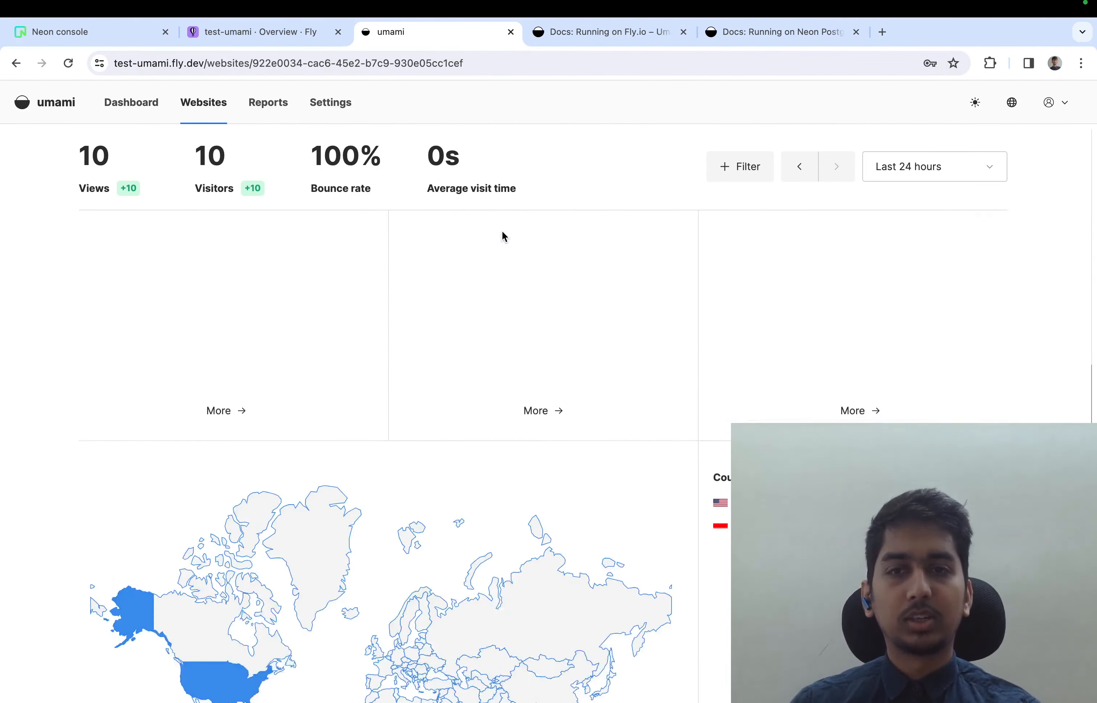
pyautogui.scroll(10, 482, 594)
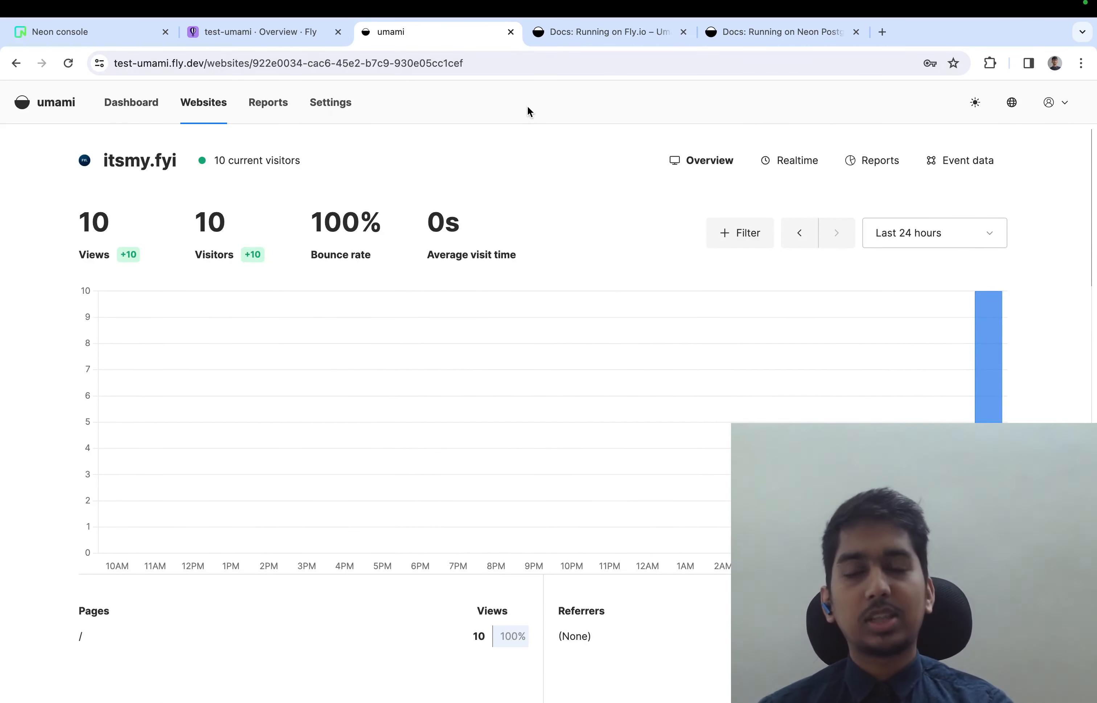